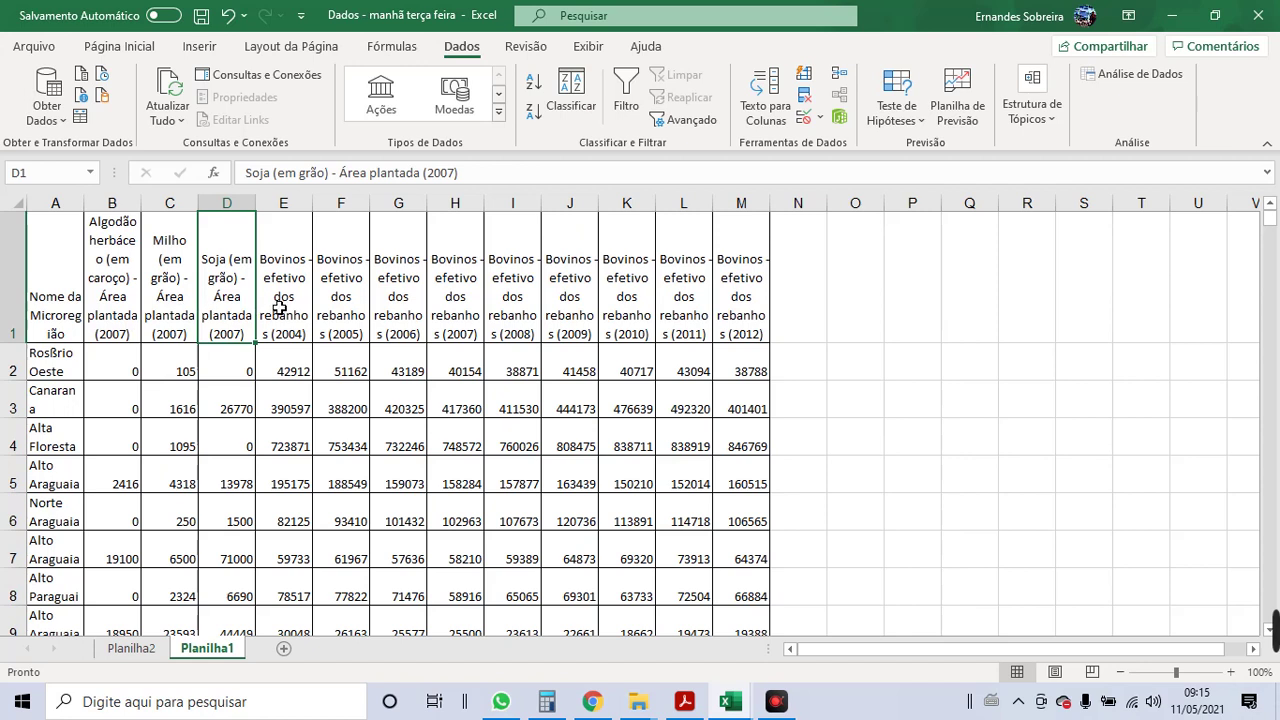
# - Examine the cattle herd columns for 2004 to 2012, including their headers and the first rows of data
pyautogui.click(280, 307)
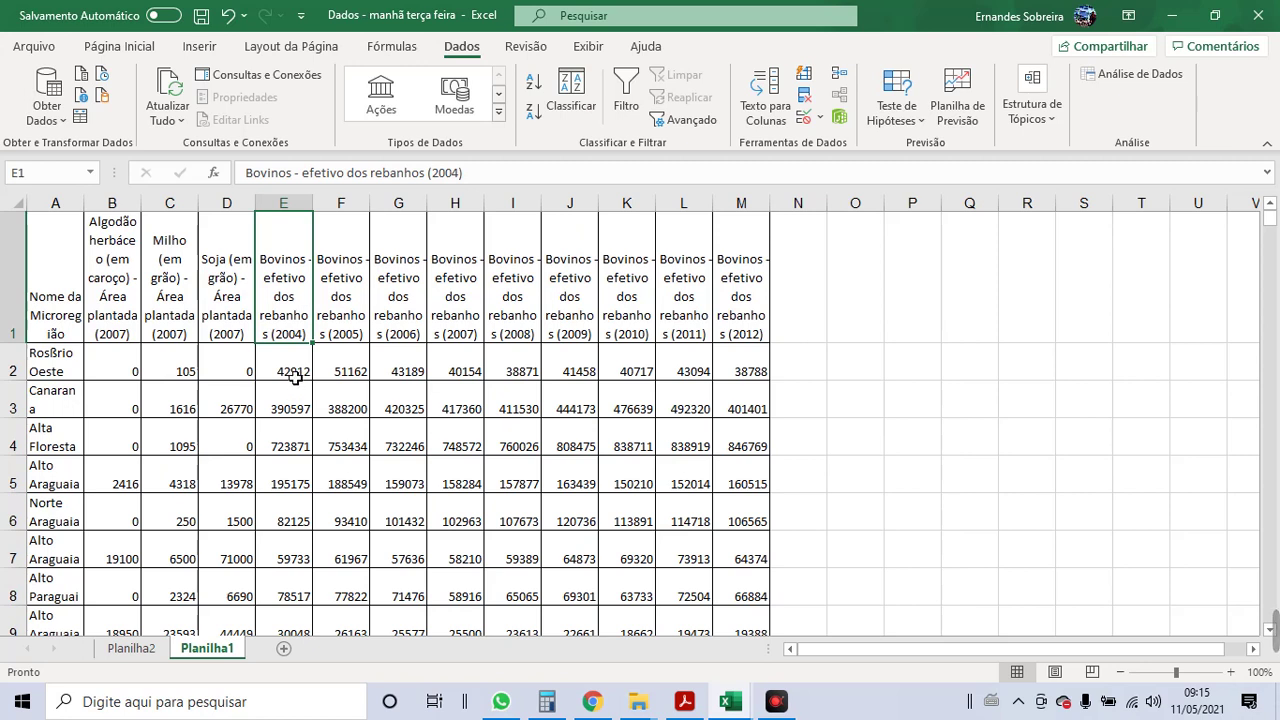
pyautogui.moveTo(292, 370); pyautogui.dragTo(737, 520)
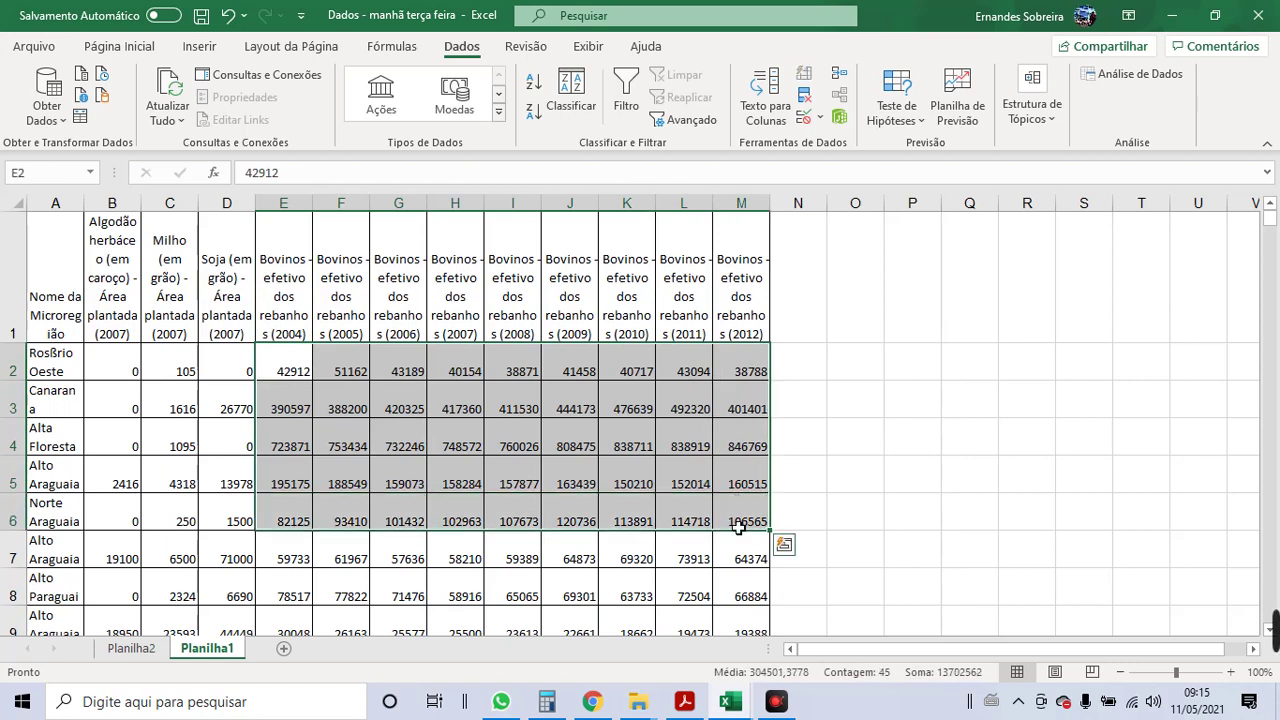
pyautogui.click(494, 510)
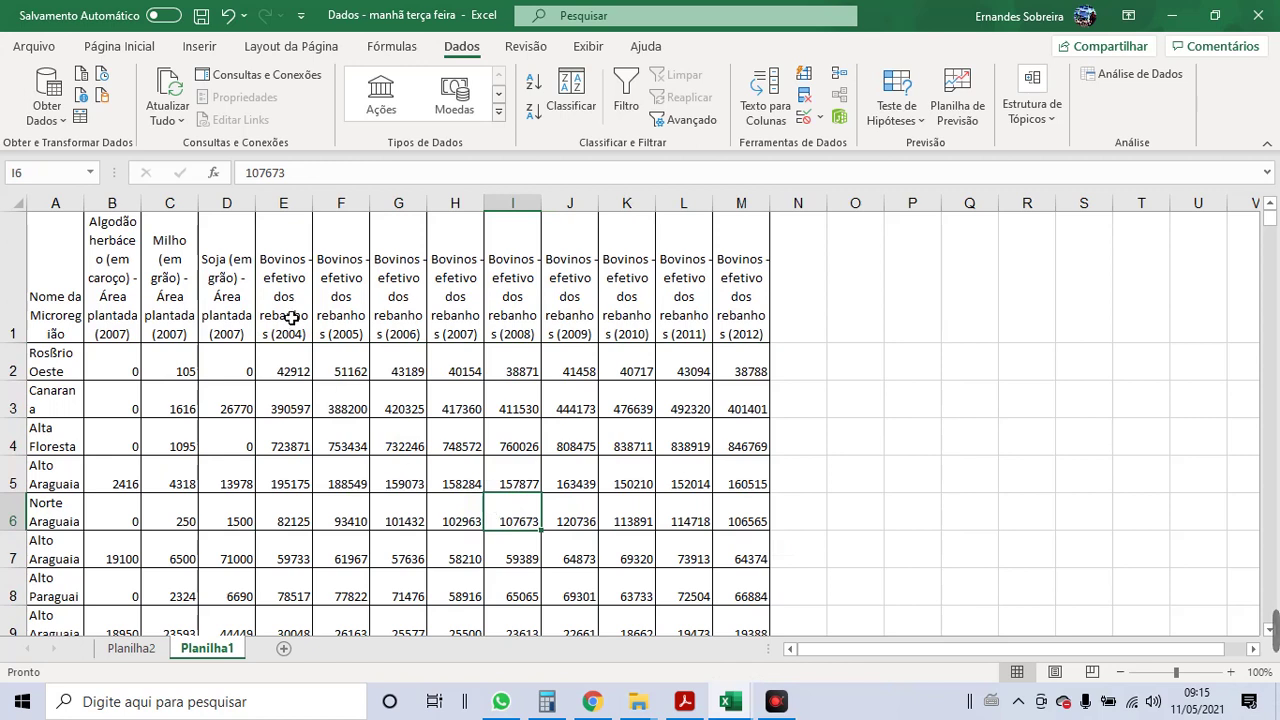
pyautogui.moveTo(286, 318); pyautogui.dragTo(740, 312)
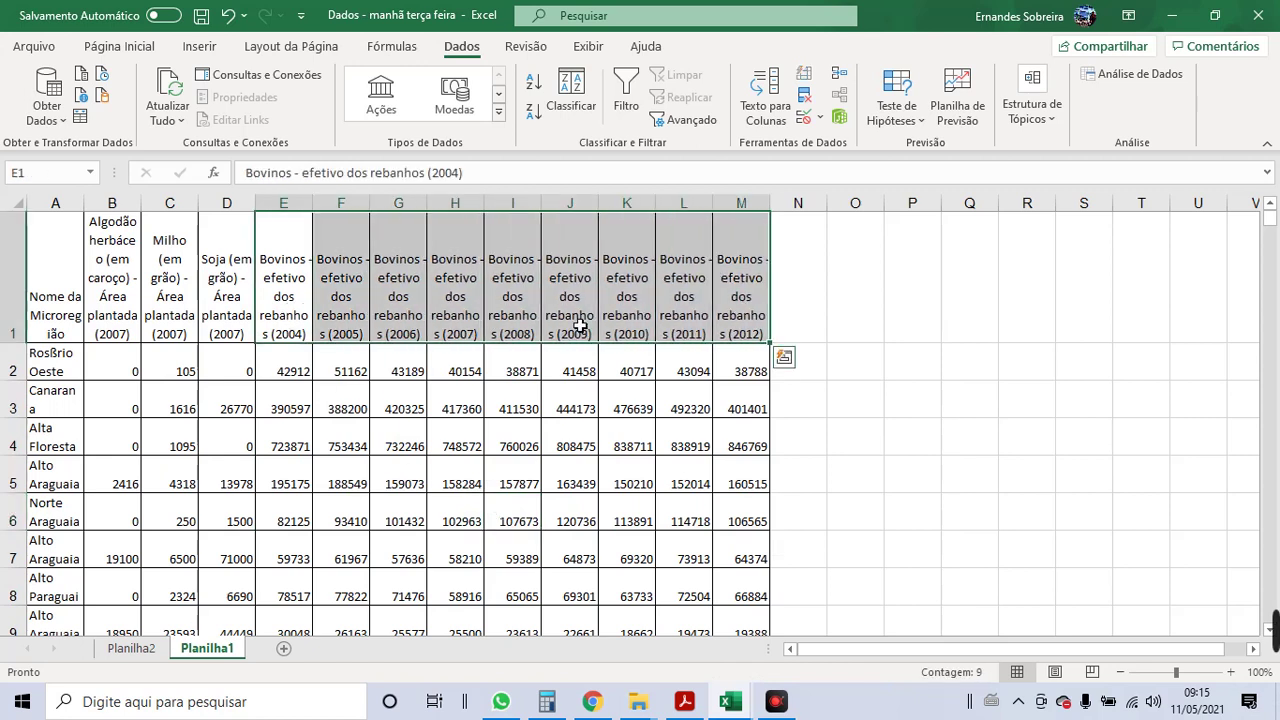
# - Clear the old summary rows below the data, covering A143:M146
pyautogui.click(285, 335)
pyautogui.hotkey('ctrl', 'Down')
pyautogui.press('Down')
pyautogui.press('Down')
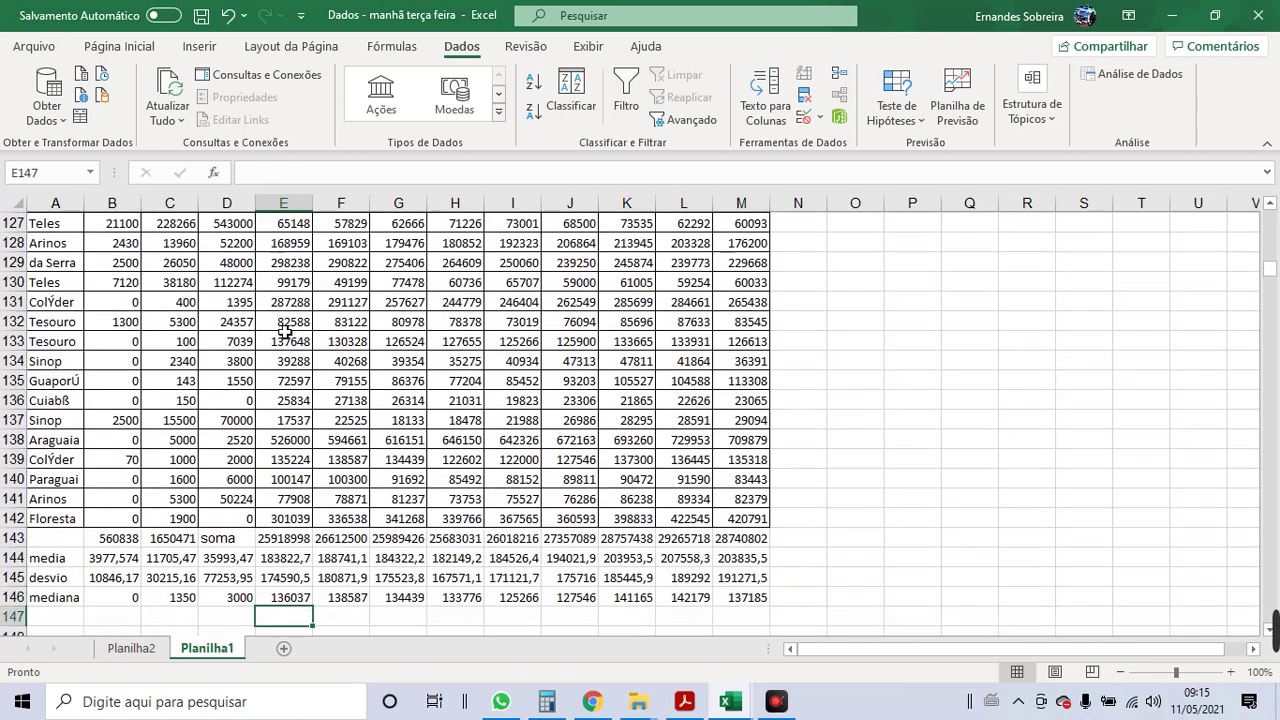
pyautogui.press('Up')
pyautogui.press('Up')
pyautogui.press('Up')
pyautogui.press('Up')
pyautogui.press('Up')
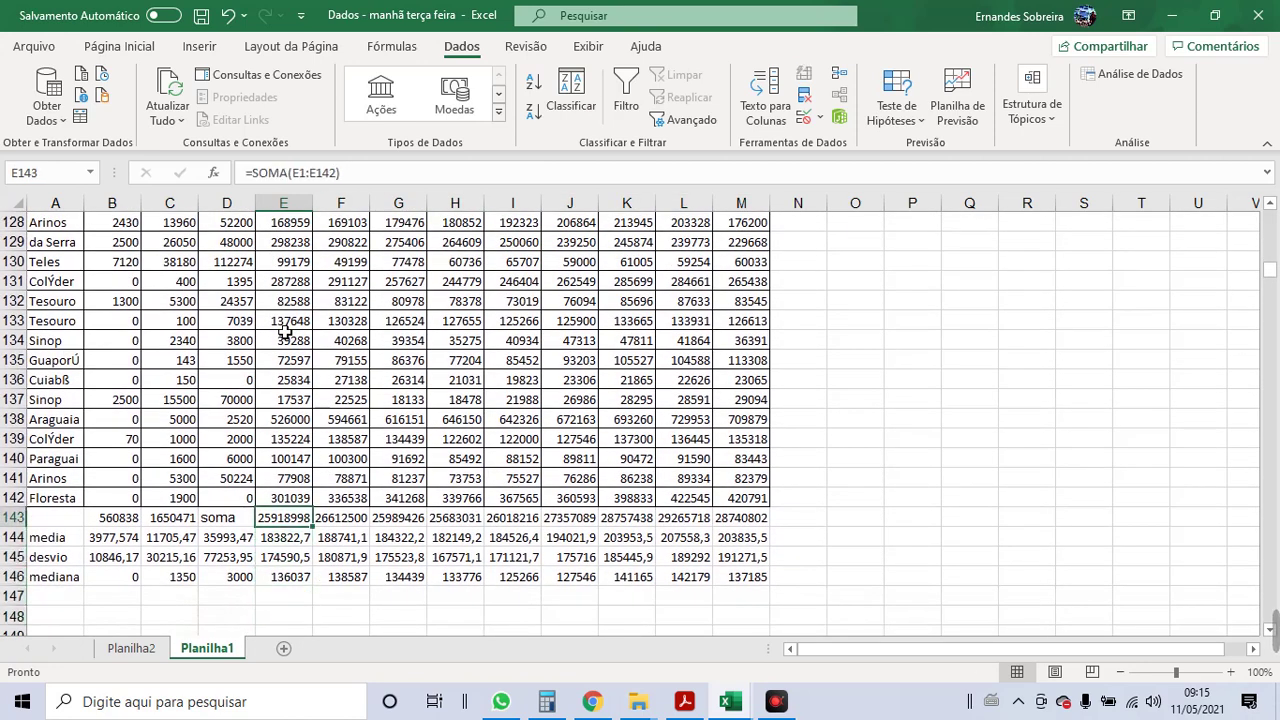
pyautogui.press('Left')
pyautogui.press('Left')
pyautogui.press('Left')
pyautogui.press('Left')
pyautogui.hotkey('shift', 'Right')
pyautogui.hotkey('ctrl', 'shift', 'Right')
pyautogui.hotkey('shift', 'Down')
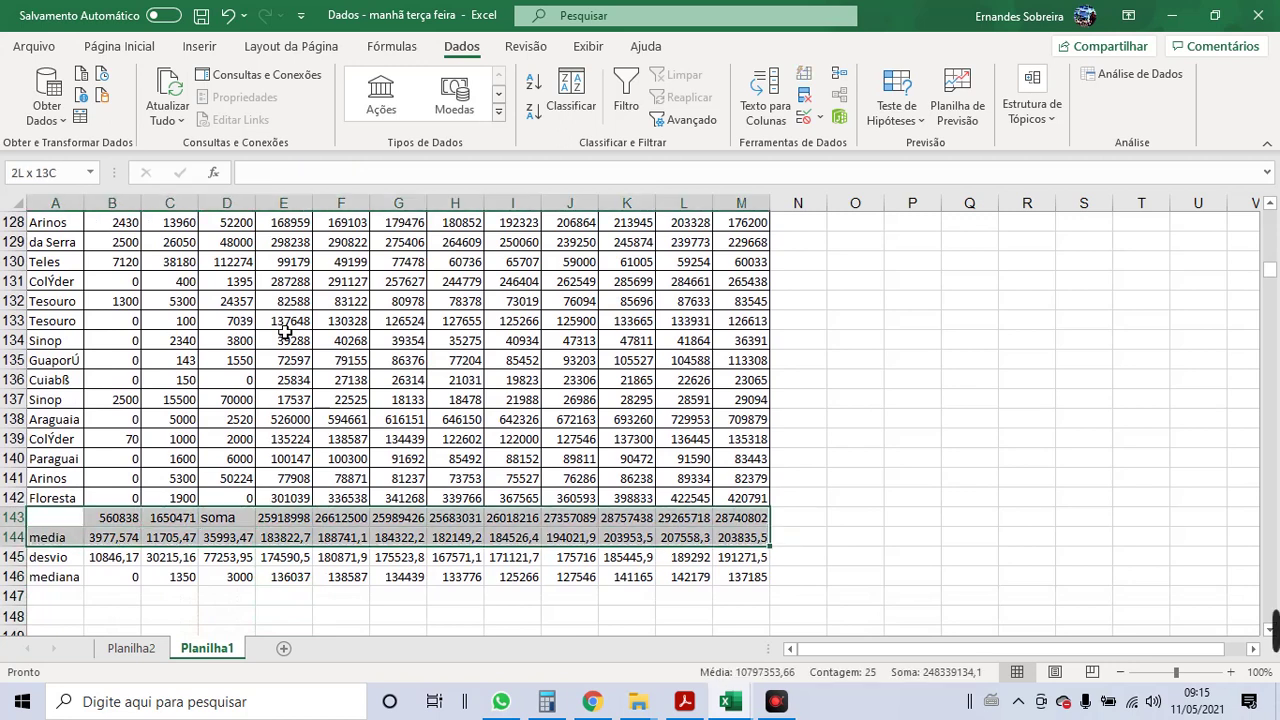
pyautogui.hotkey('shift', 'Down')
pyautogui.hotkey('shift', 'Down')
pyautogui.press('Delete')
# - Label cell A143 below the microregion names as "soma"
pyautogui.press('Right')
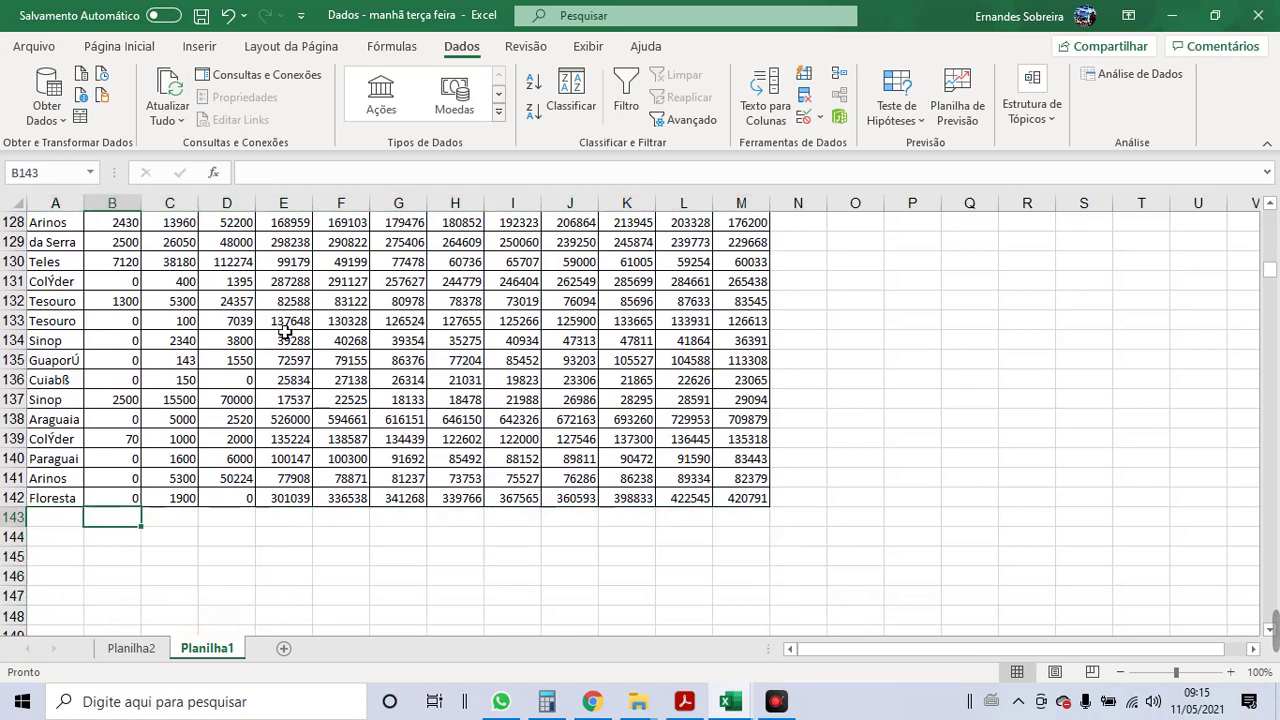
pyautogui.press('Left')
pyautogui.write('soma')
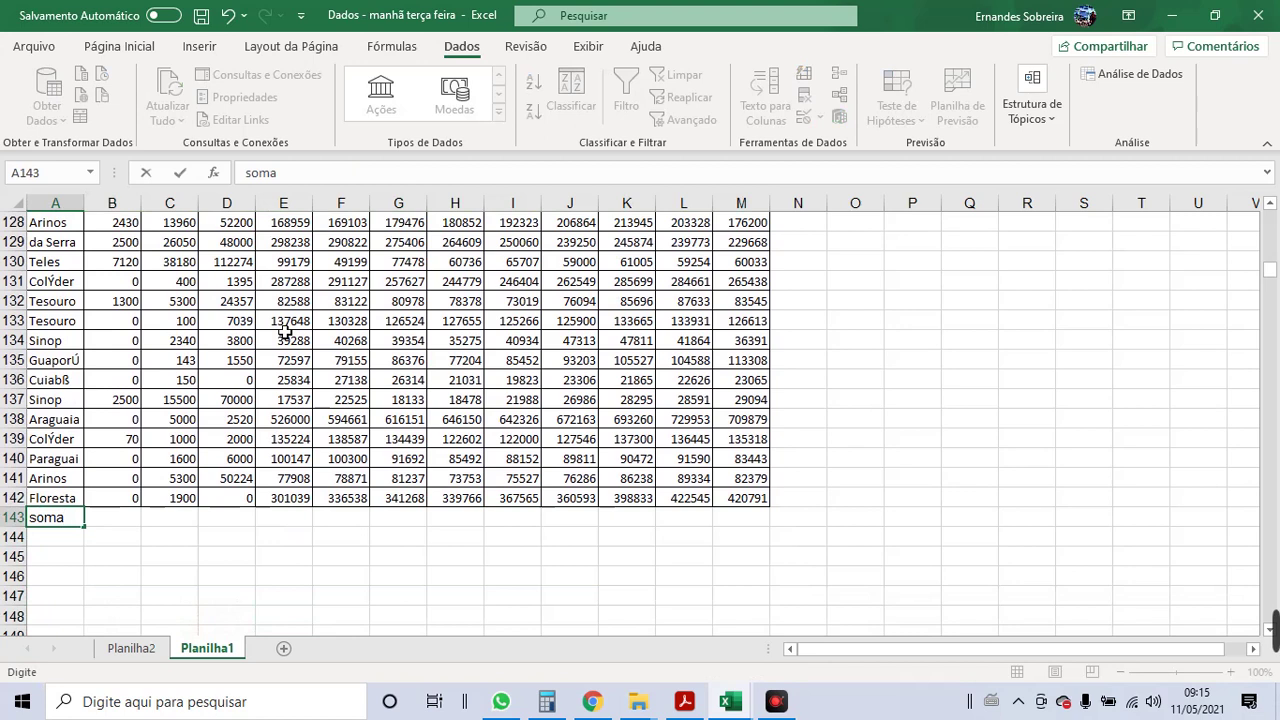
pyautogui.press('Return')
# - Enter a SOMA formula in B143 that totals the cotton column over B1:B142
pyautogui.press('Up')
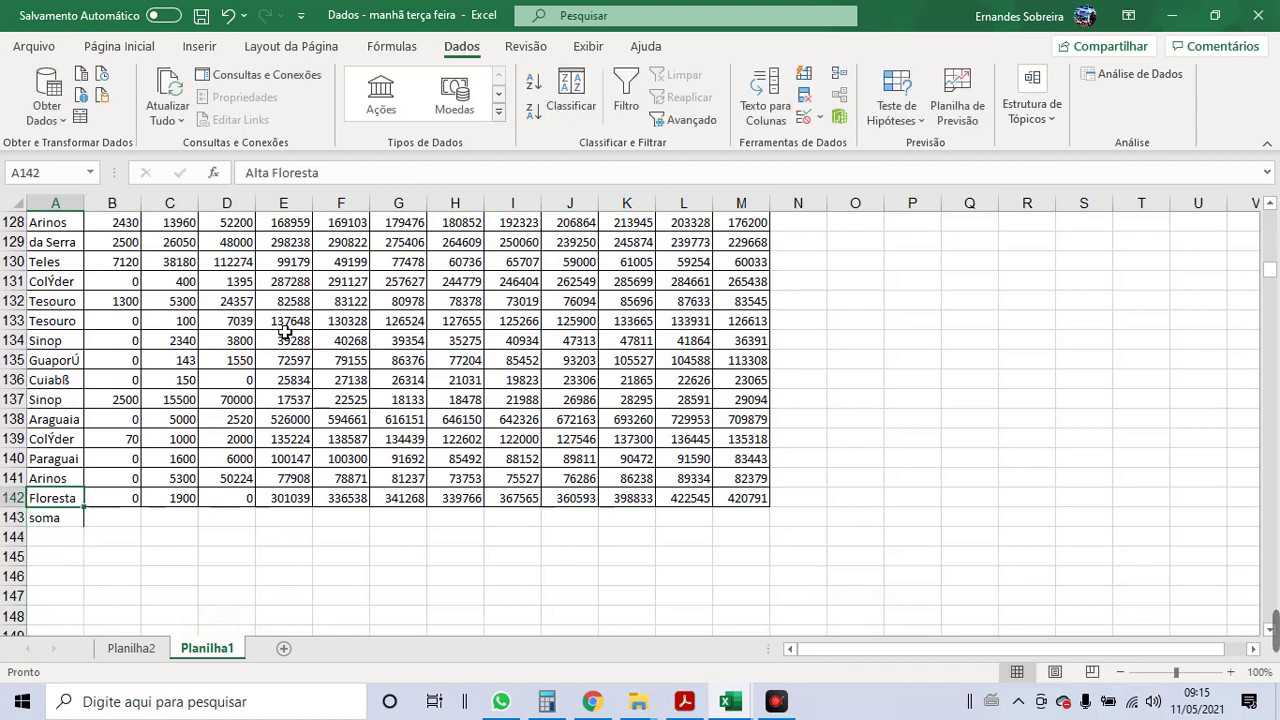
pyautogui.press('Right')
pyautogui.write('=')
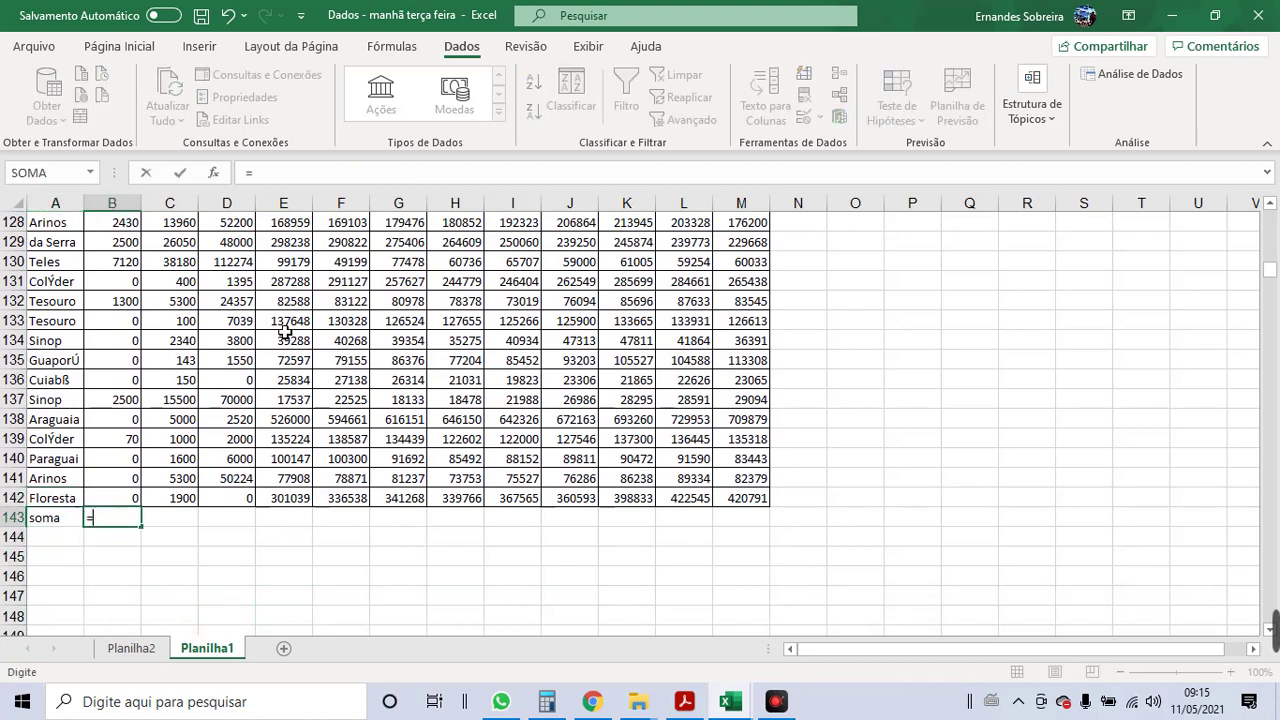
pyautogui.write('soma(')
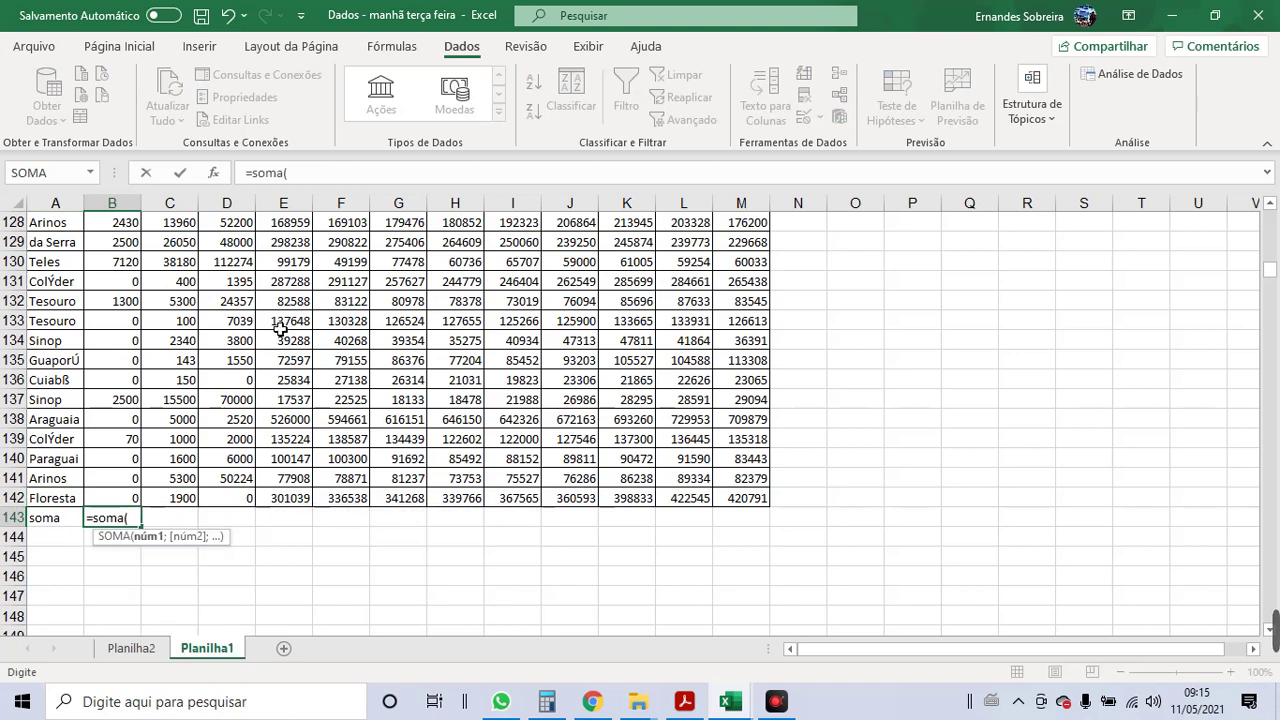
pyautogui.click(112, 500)
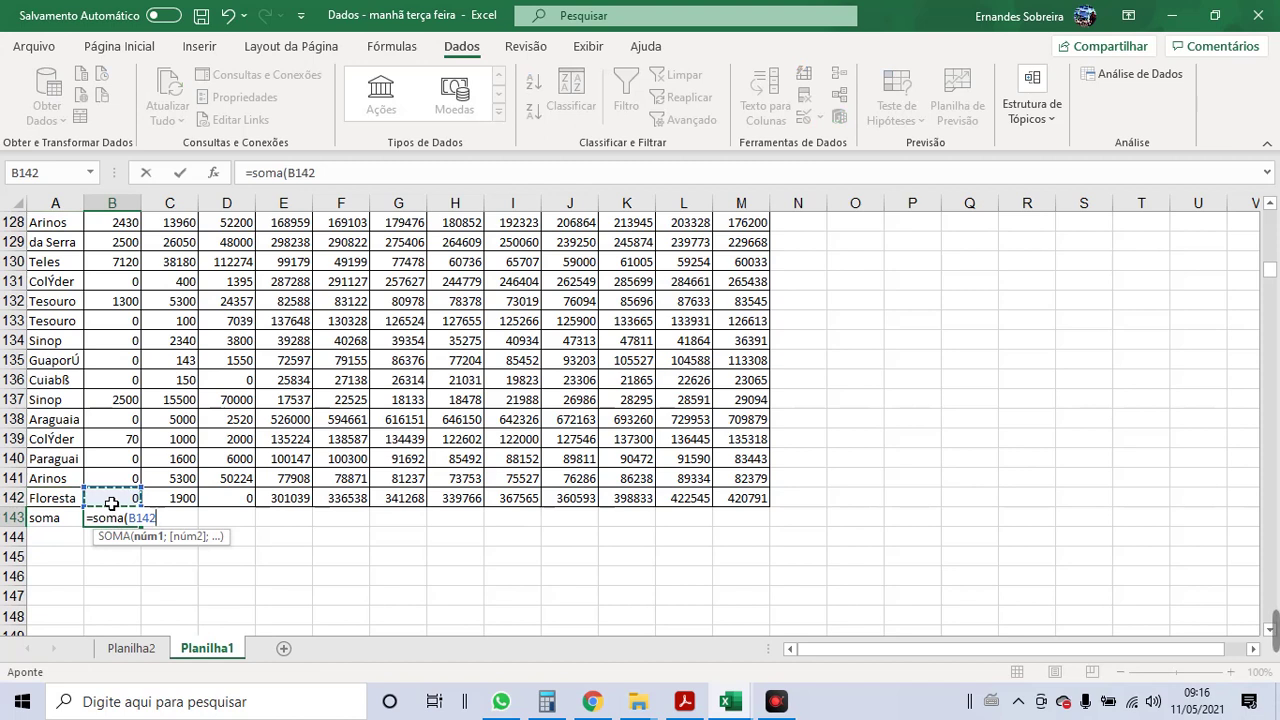
pyautogui.hotkey('ctrl', 'shift', 'Up')
pyautogui.hotkey('ctrl', 'Return')
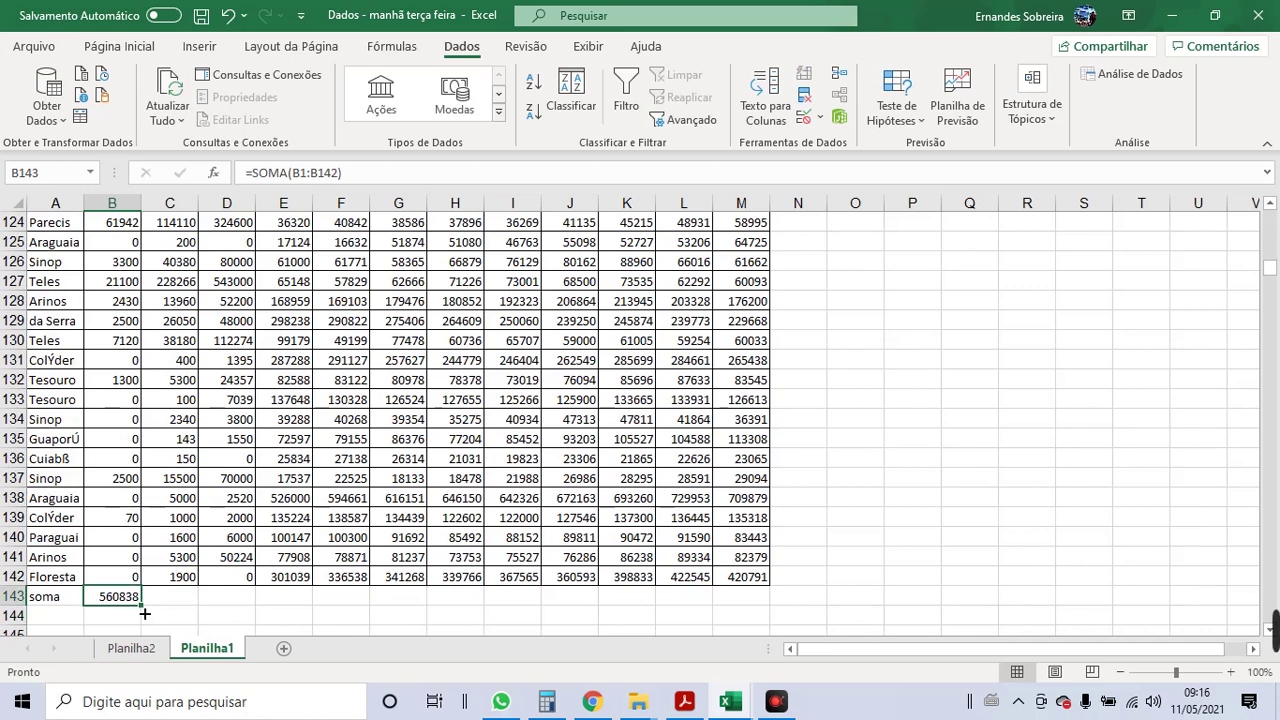
# - Total the corn column in C143 with SOMA over C1:C142 and fill the formula across to M143
pyautogui.click(165, 600)
pyautogui.write('=')
pyautogui.press('BackSpace')
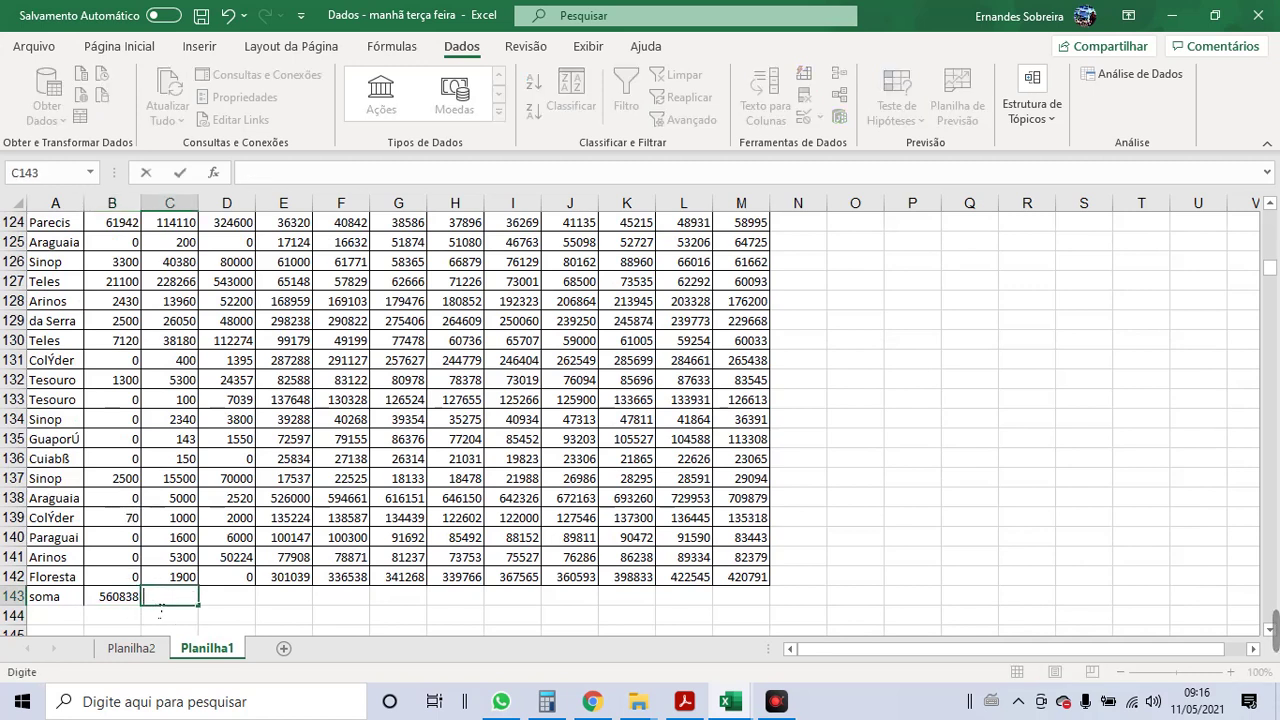
pyautogui.write('=soma(')
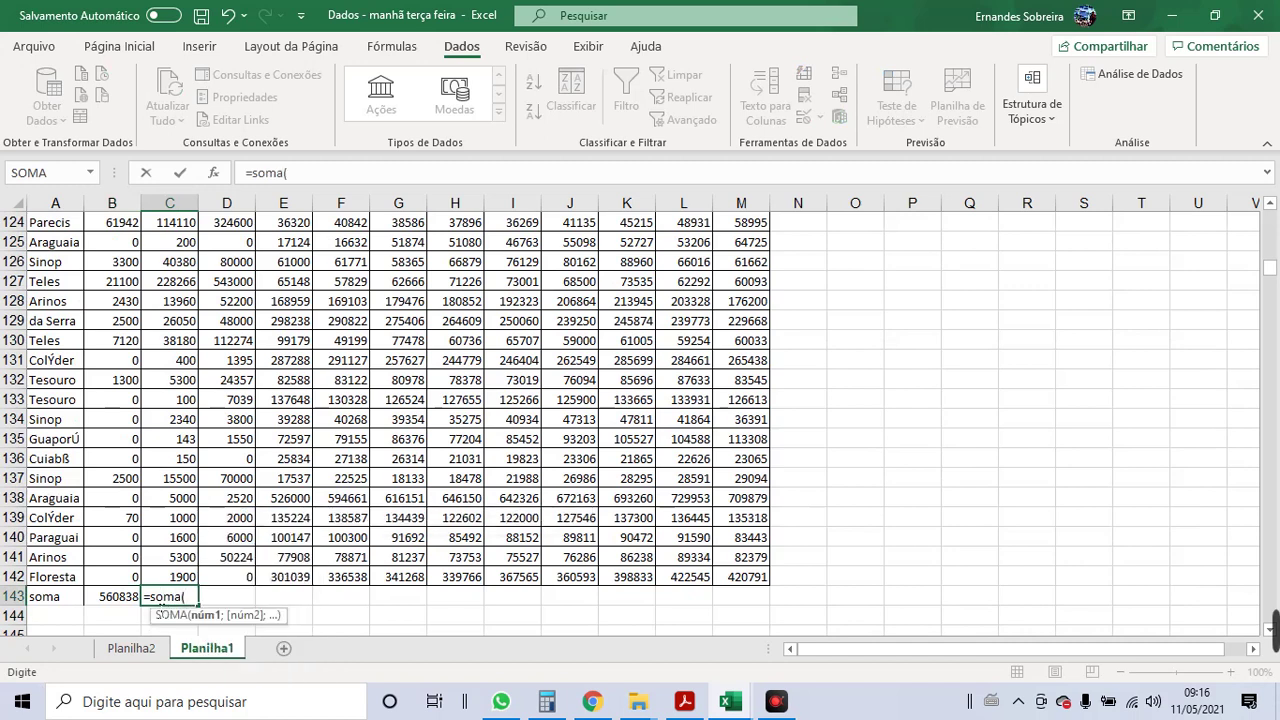
pyautogui.click(177, 578)
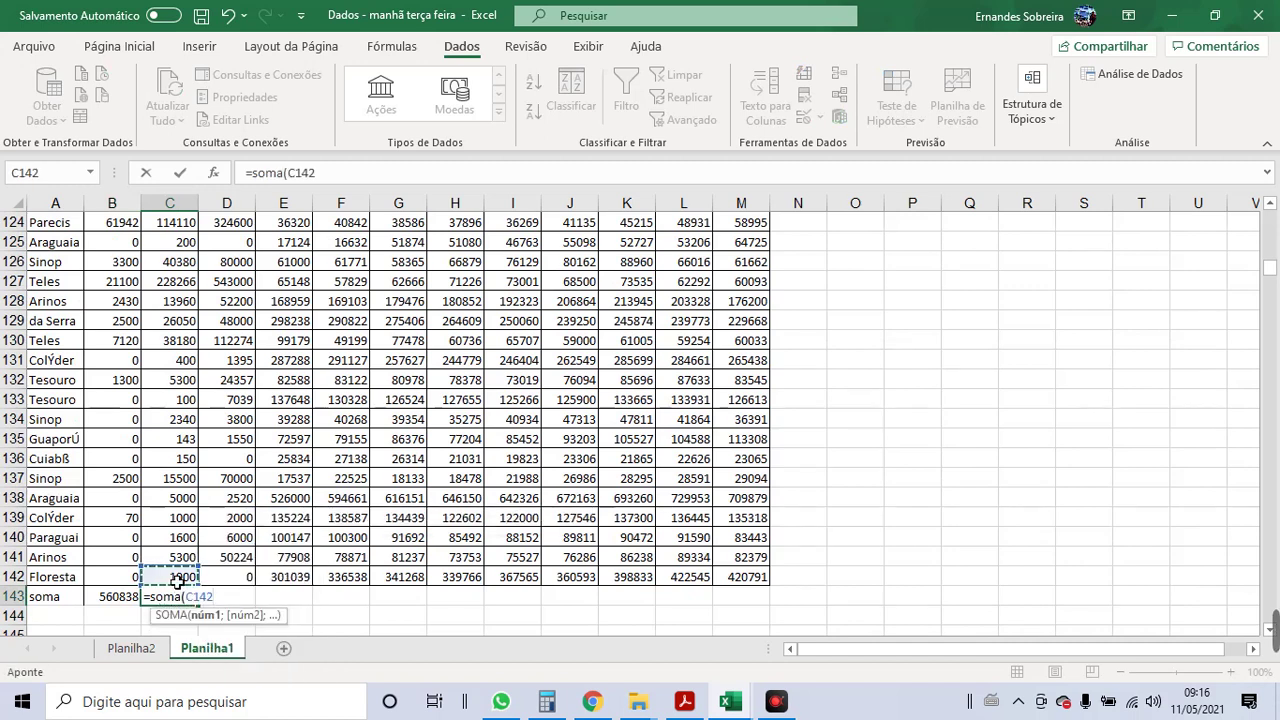
pyautogui.hotkey('ctrl', 'shift', 'Up')
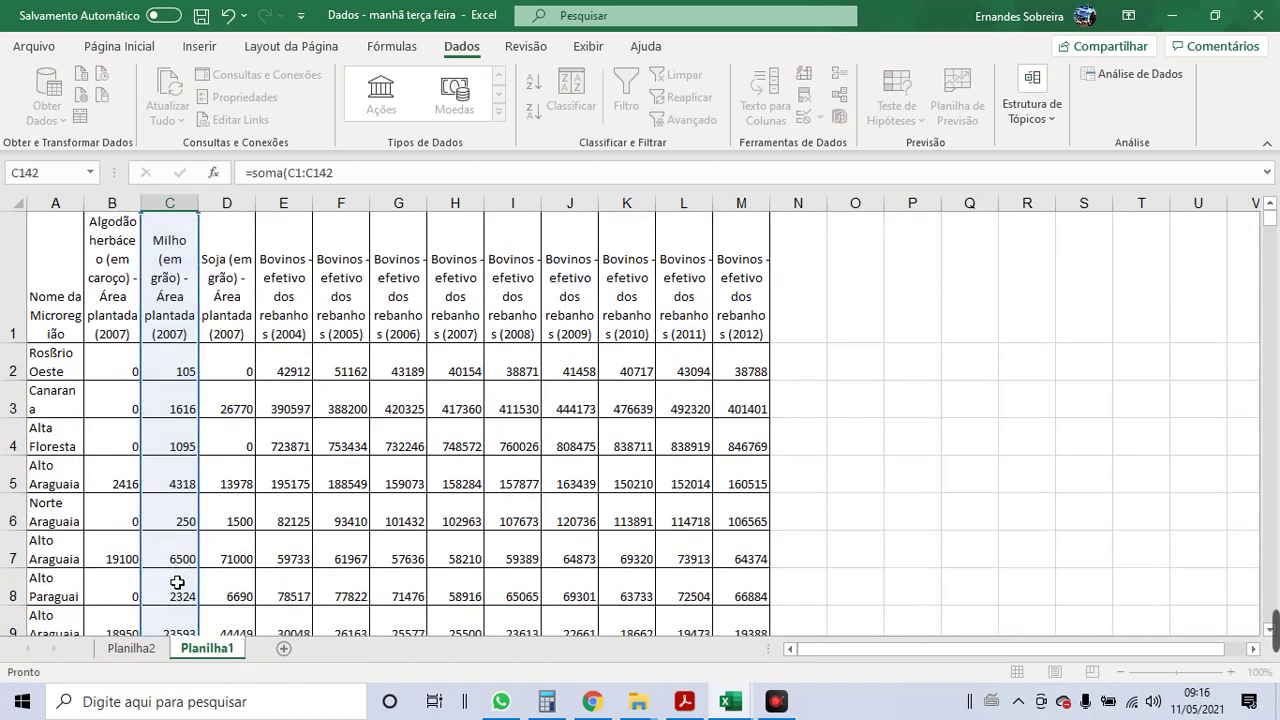
pyautogui.hotkey('ctrl', 'Return')
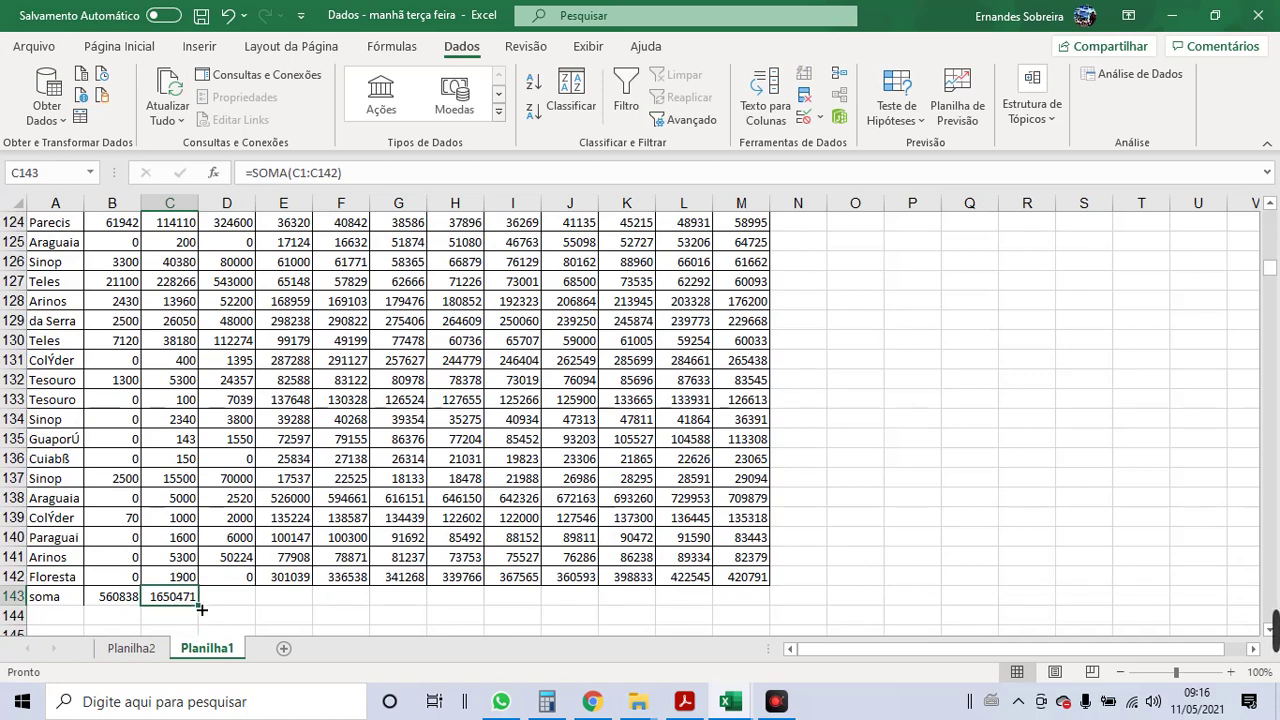
pyautogui.moveTo(201, 607); pyautogui.dragTo(771, 611)
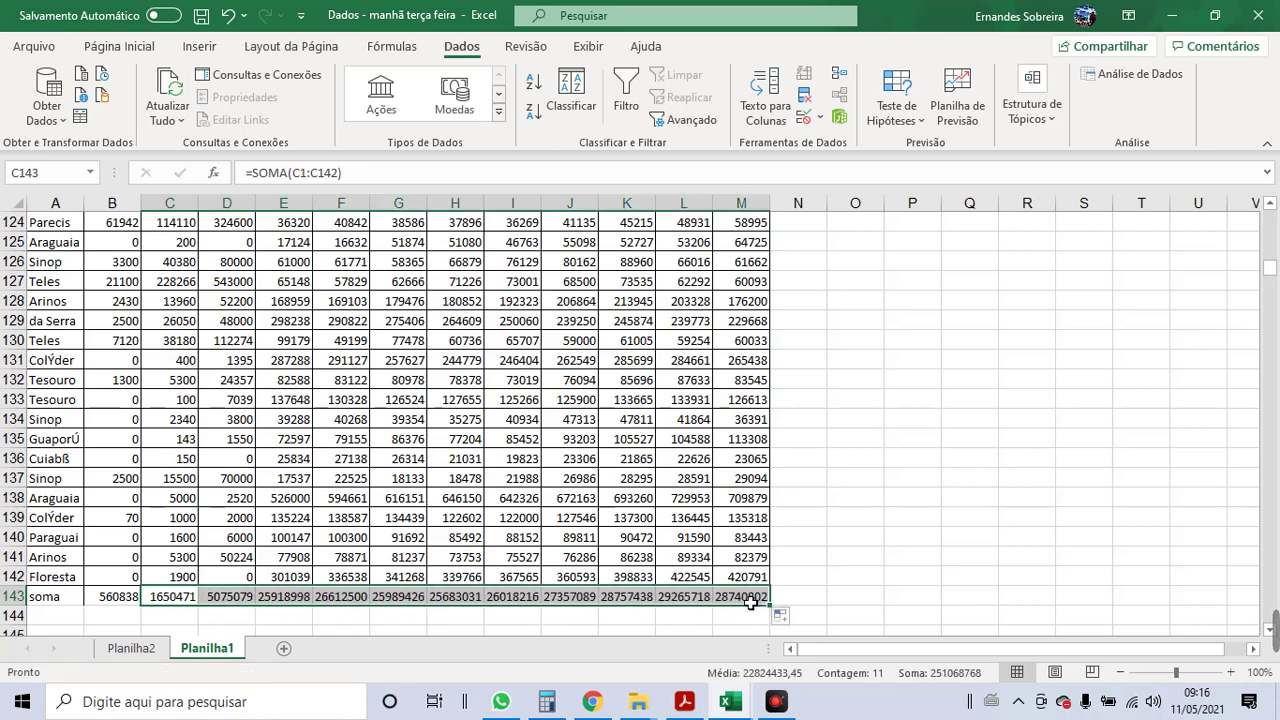
# - Copy the whole soma row A143:M143 into a new worksheet, starting at cell A3
pyautogui.click(750, 600)
pyautogui.press('Home')
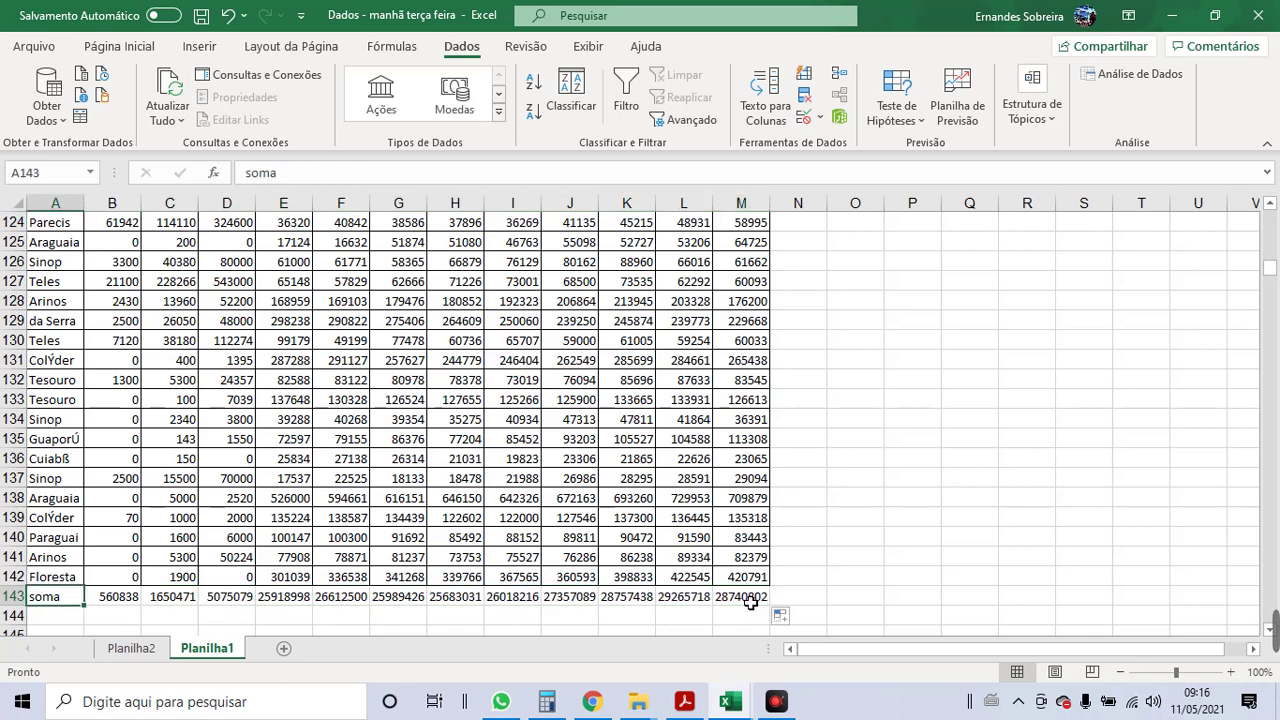
pyautogui.keyDown('shift'); pyautogui.click(750, 600); pyautogui.keyUp('shift')
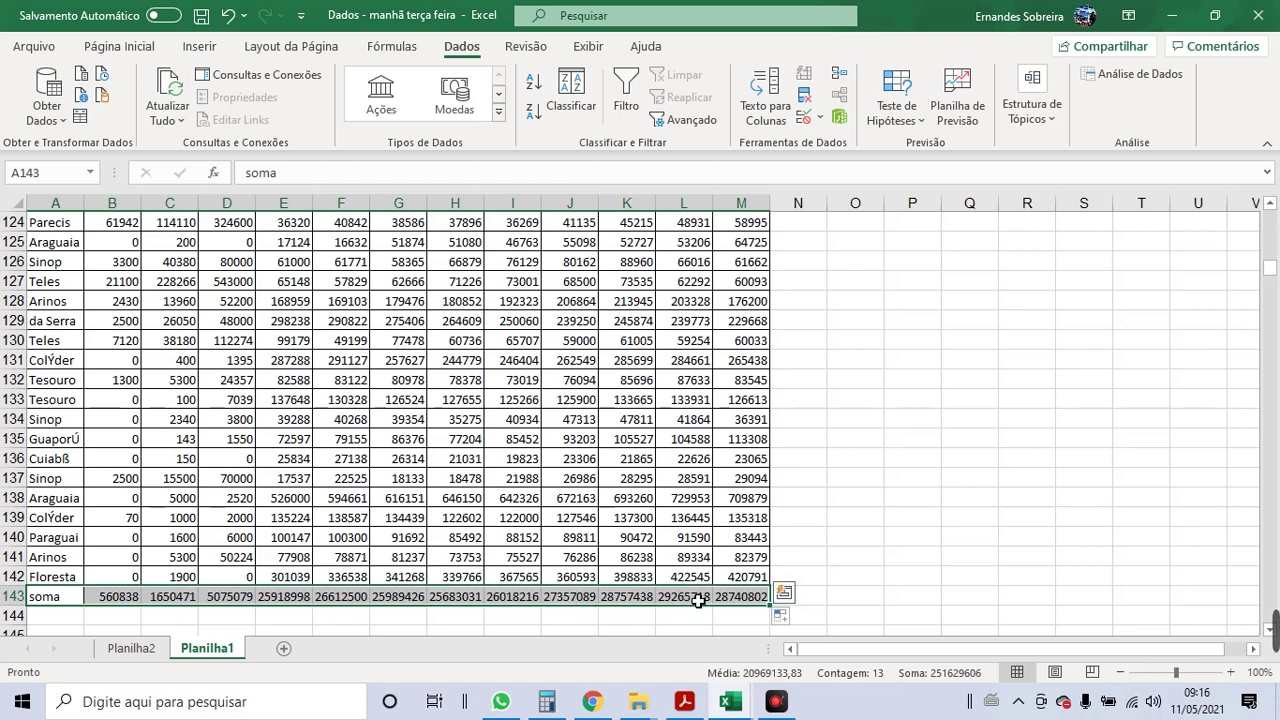
pyautogui.hotkey('ctrl', 'c')
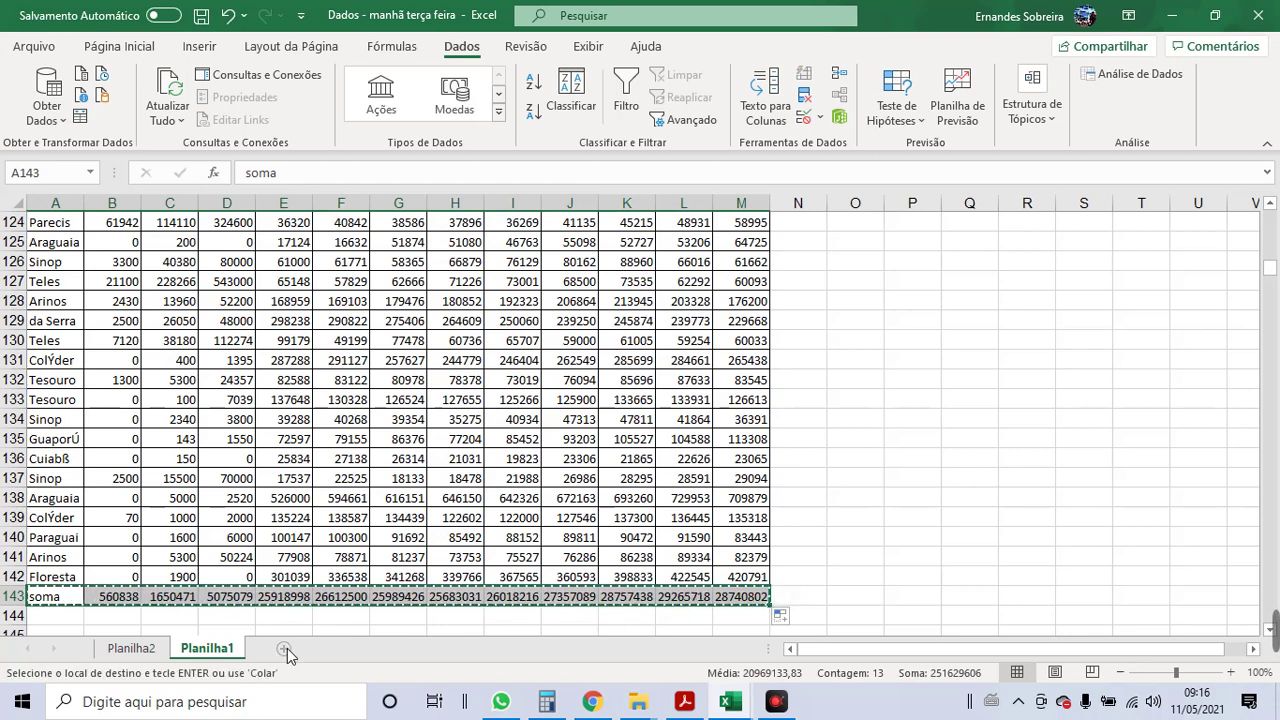
pyautogui.click(287, 648)
pyautogui.click(86, 263)
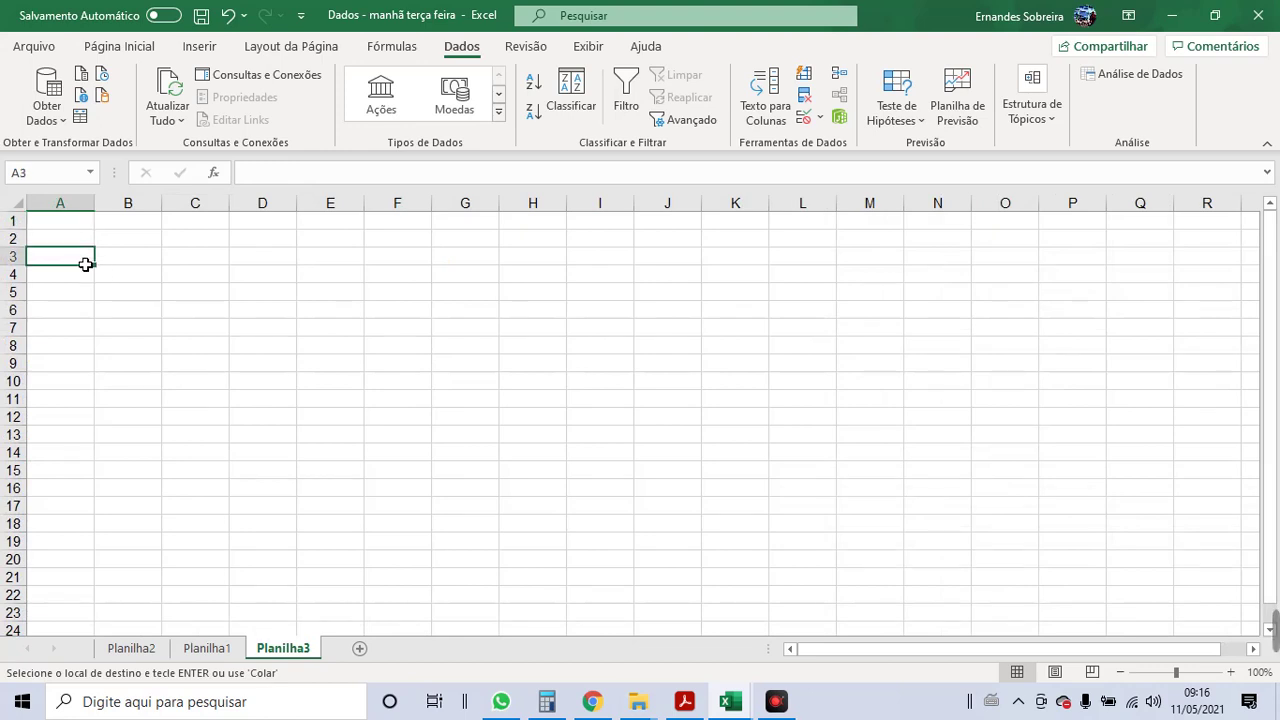
pyautogui.hotkey('ctrl', 'v')
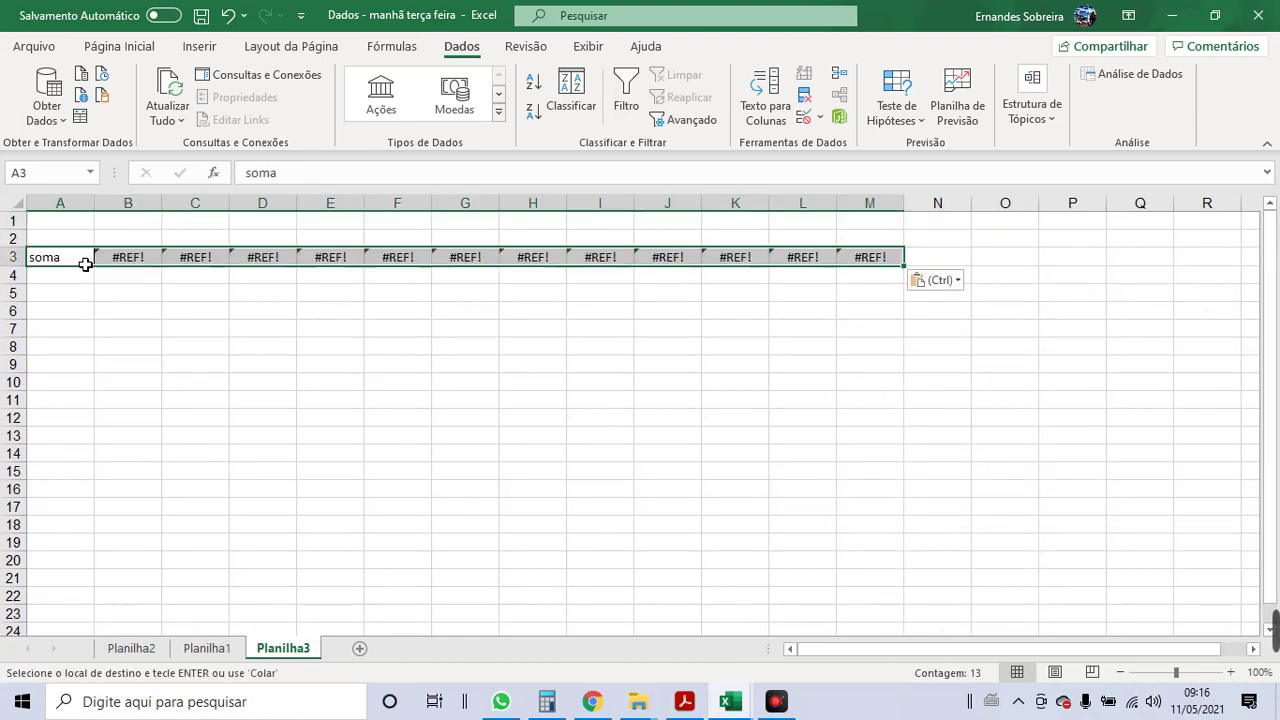
# - Convert the pasted soma row on the new worksheet to values only
pyautogui.click(958, 283)
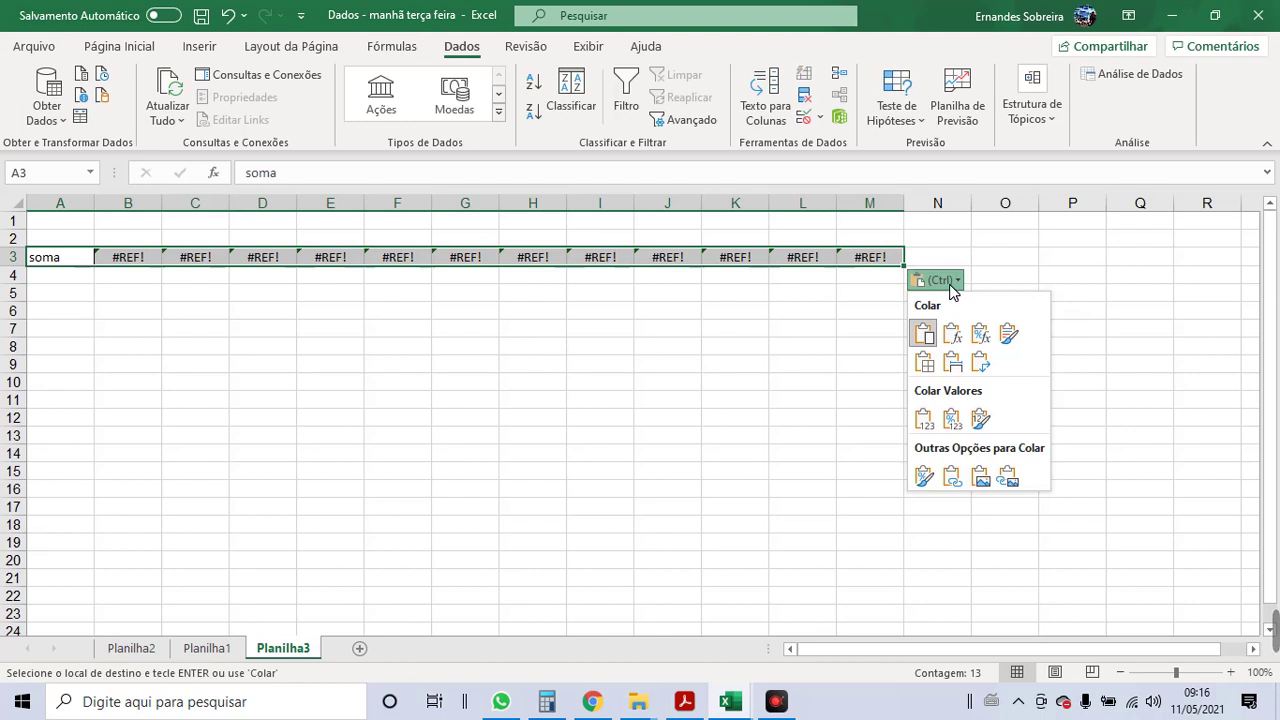
pyautogui.click(927, 427)
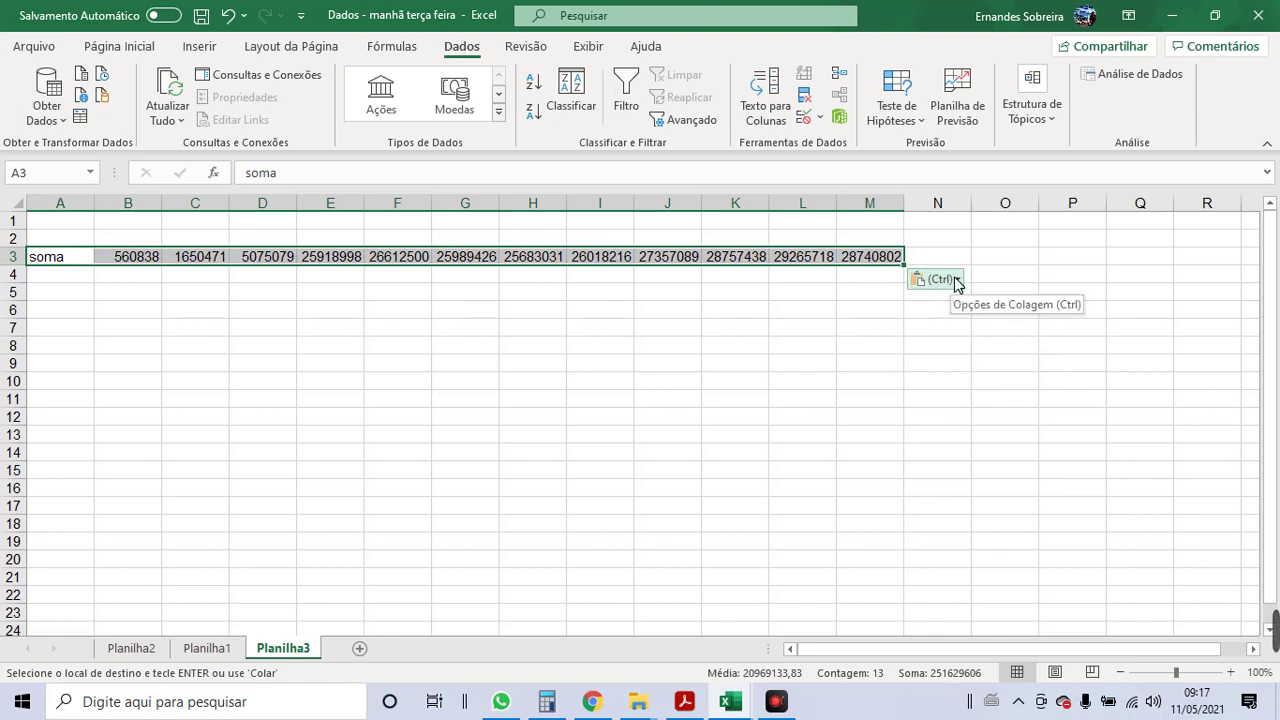
pyautogui.click(955, 281)
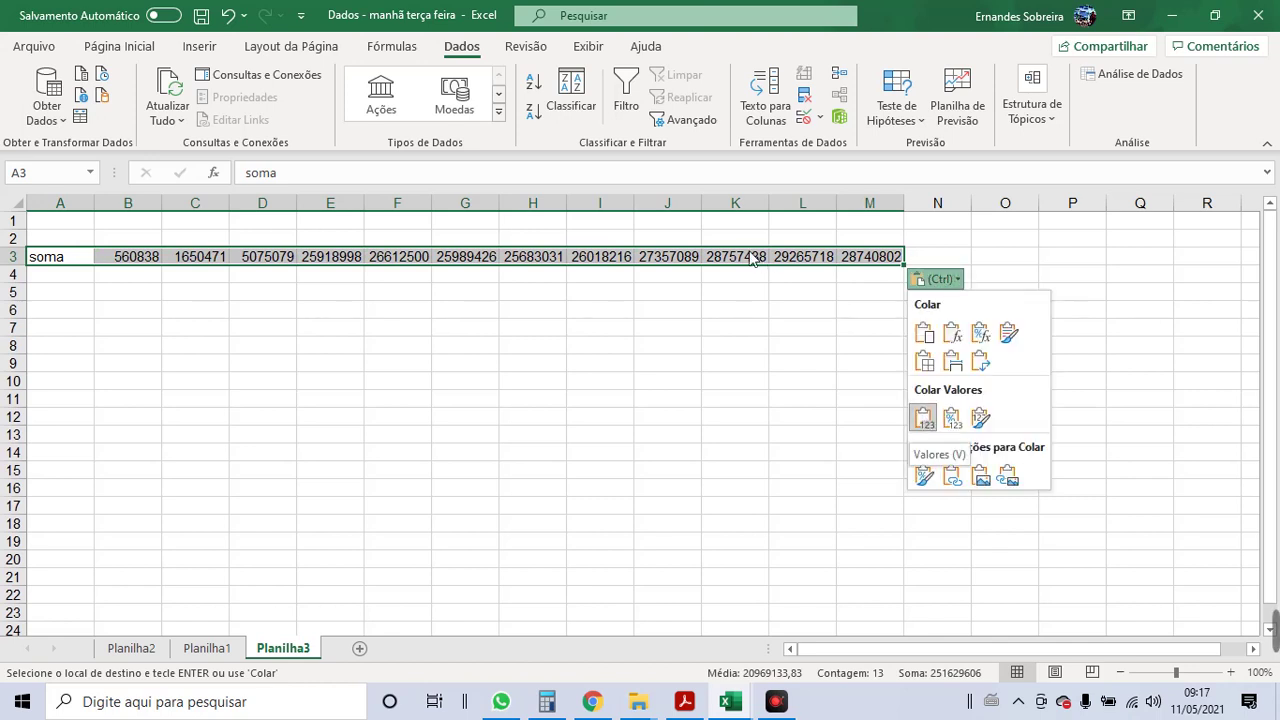
pyautogui.press('Escape')
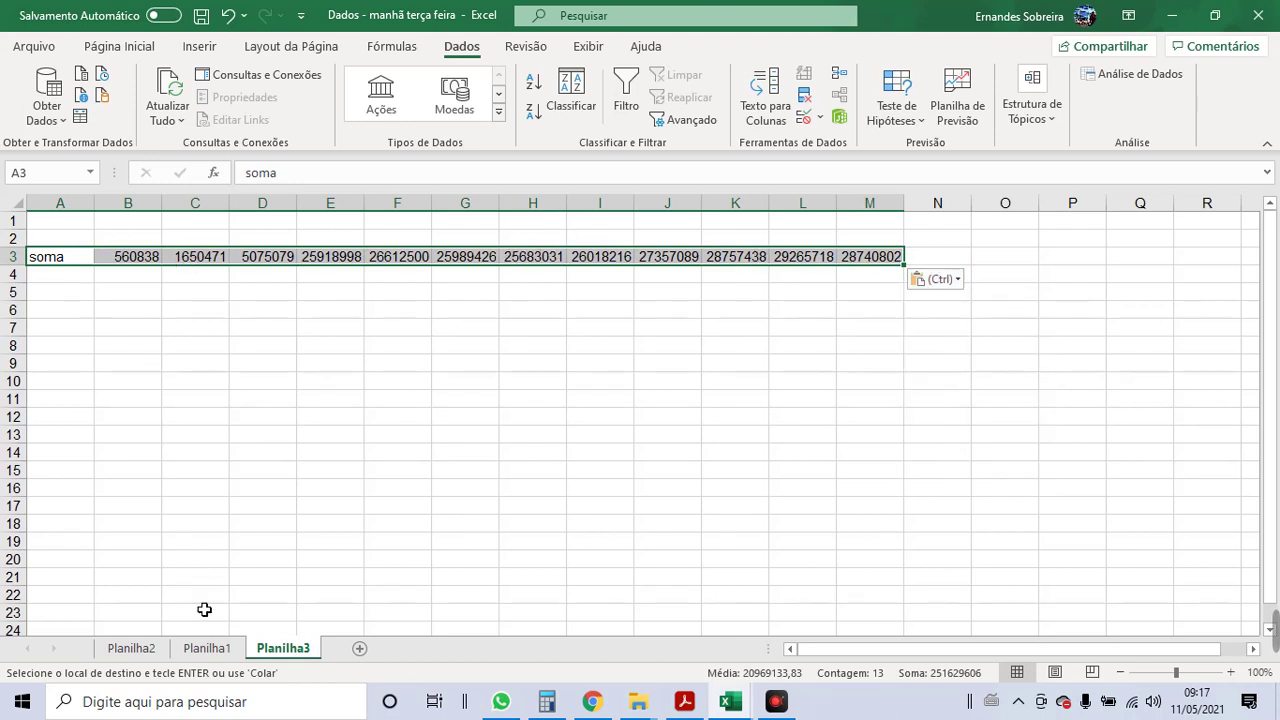
# - Copy the header row A1:M1 from Planilha1 to Planilha3, starting at cell A2 above the totals
pyautogui.click(206, 648)
pyautogui.scroll(20, 250, 351)
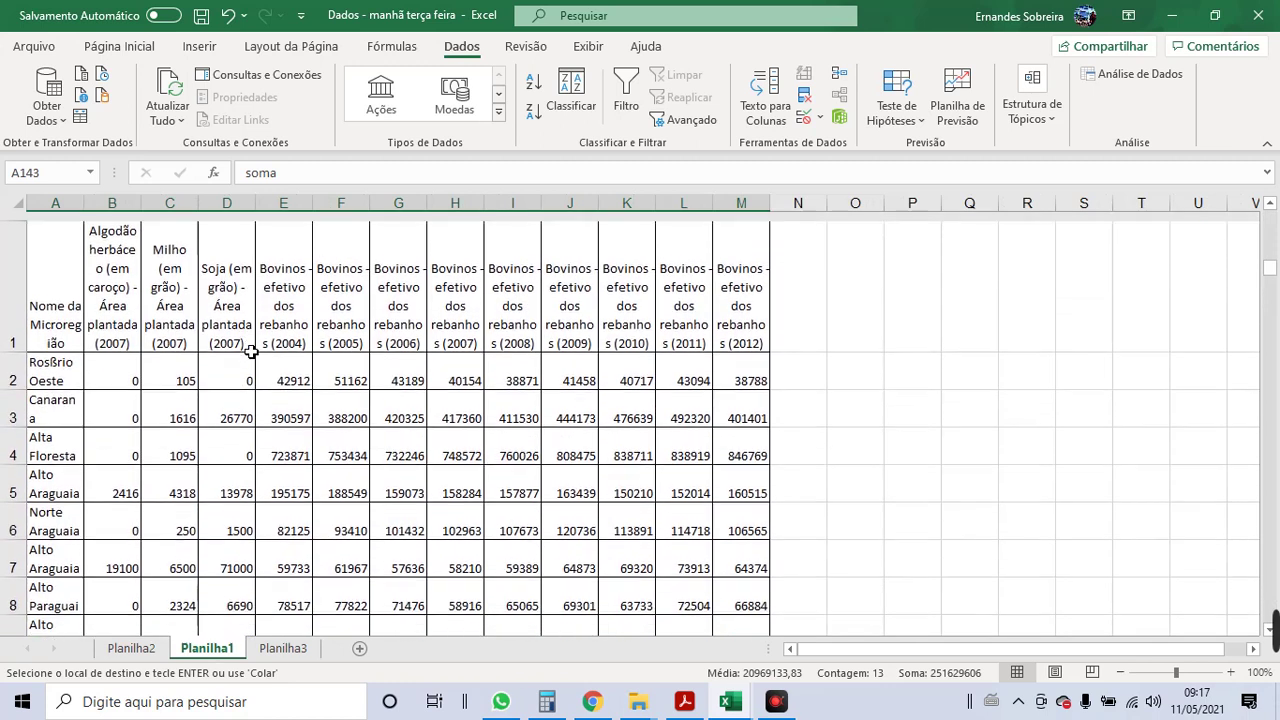
pyautogui.moveTo(72, 300); pyautogui.dragTo(725, 302)
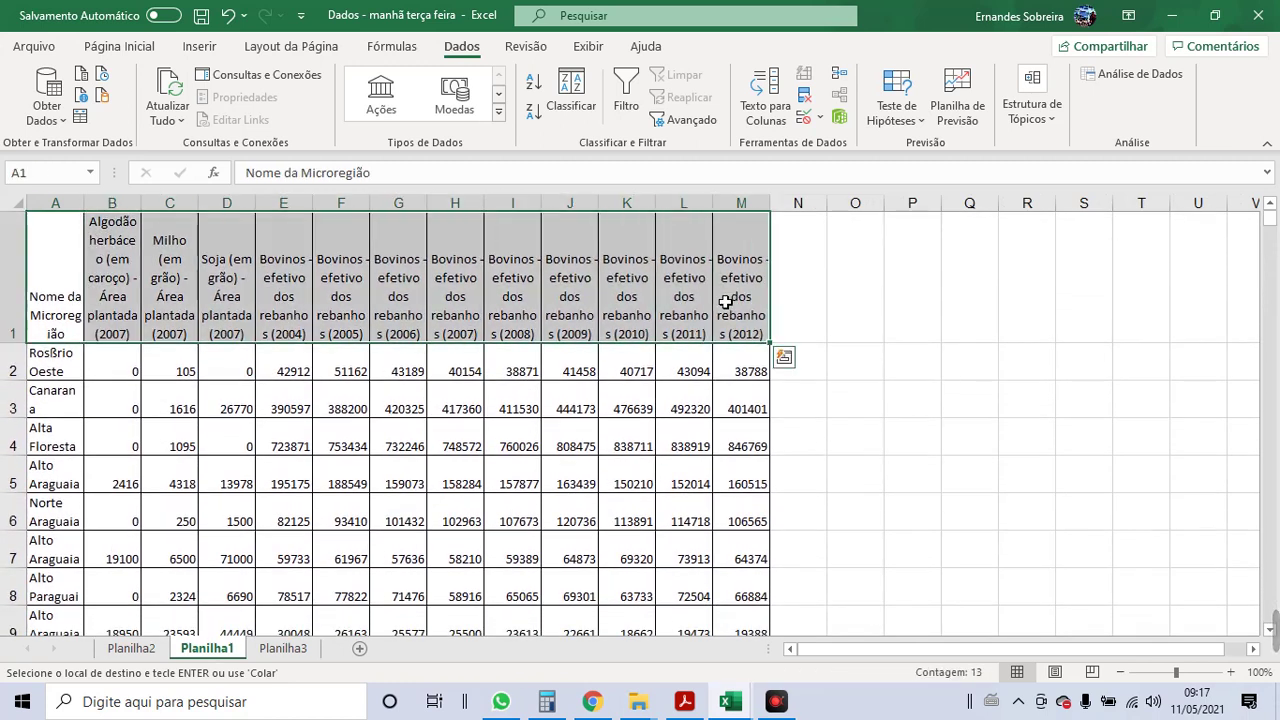
pyautogui.hotkey('ctrl', 'c')
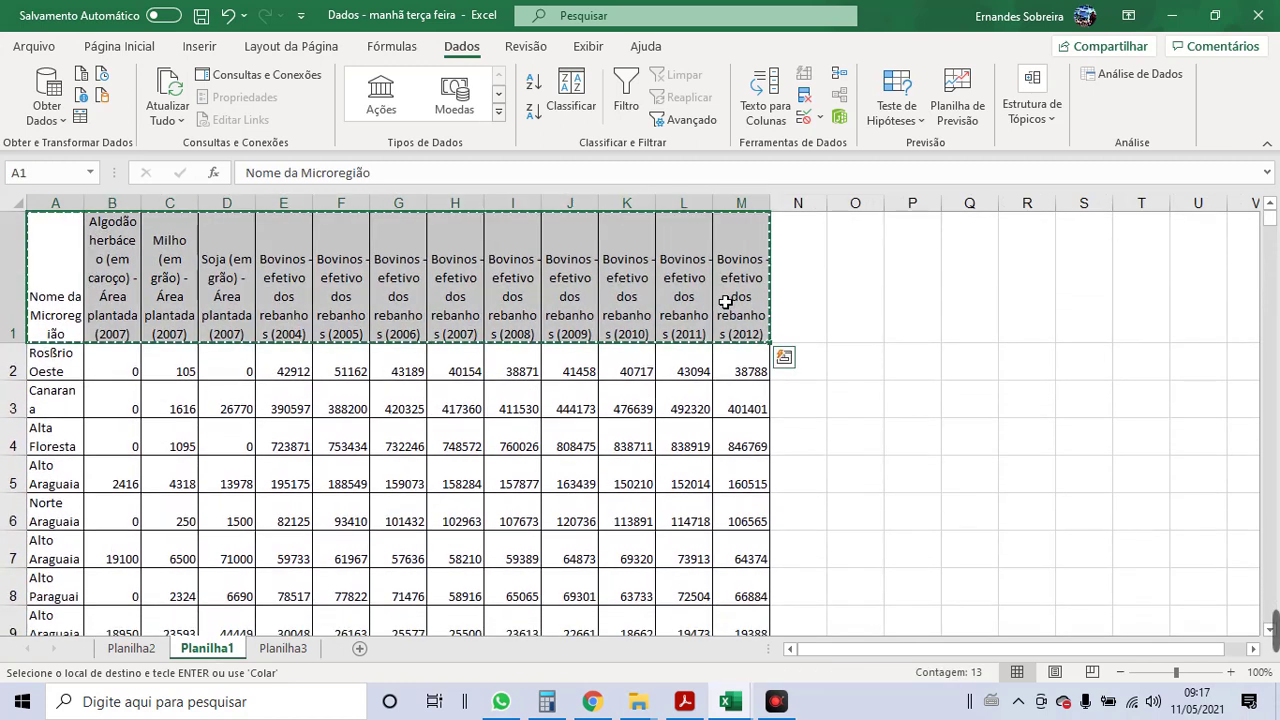
pyautogui.click(283, 648)
pyautogui.click(72, 239)
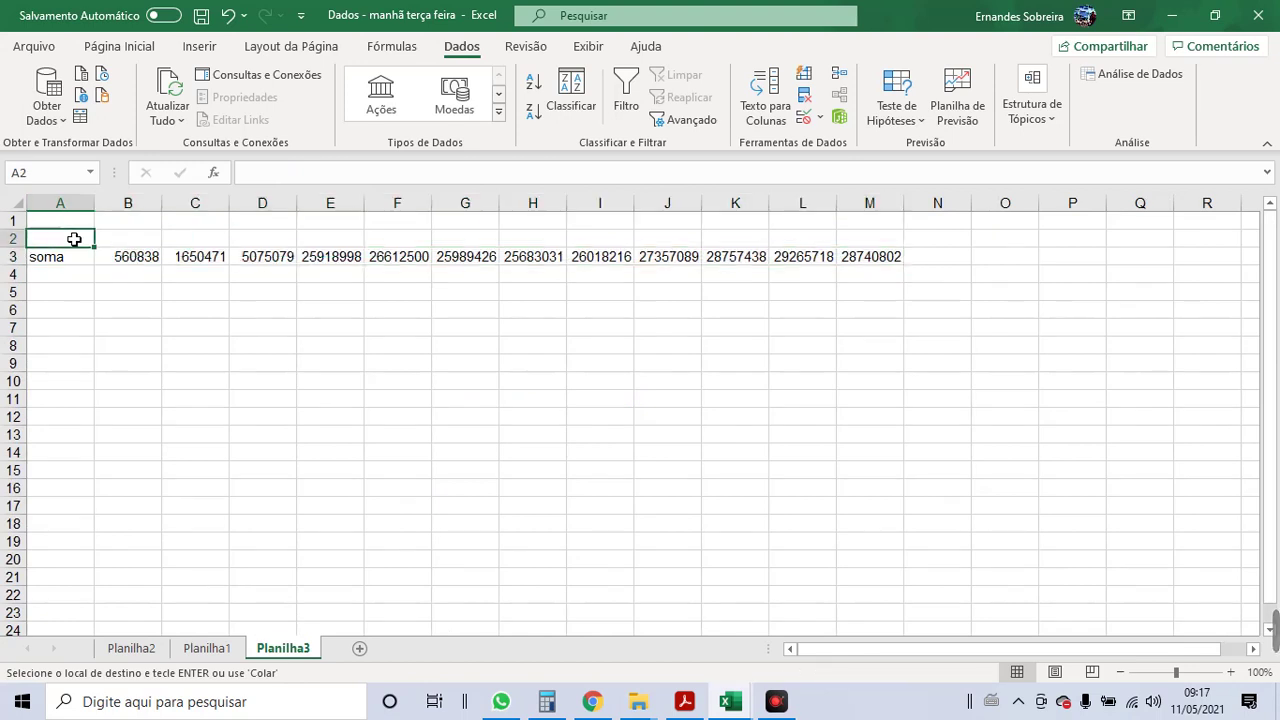
pyautogui.hotkey('ctrl', 'v')
# - Look through the headers in row 2 of Planilha3, from the crop columns to the cattle herd columns
pyautogui.press('Right')
pyautogui.press('Right')
pyautogui.press('Right')
pyautogui.press('Right')
pyautogui.press('Right')
pyautogui.press('Right')
pyautogui.press('Right')
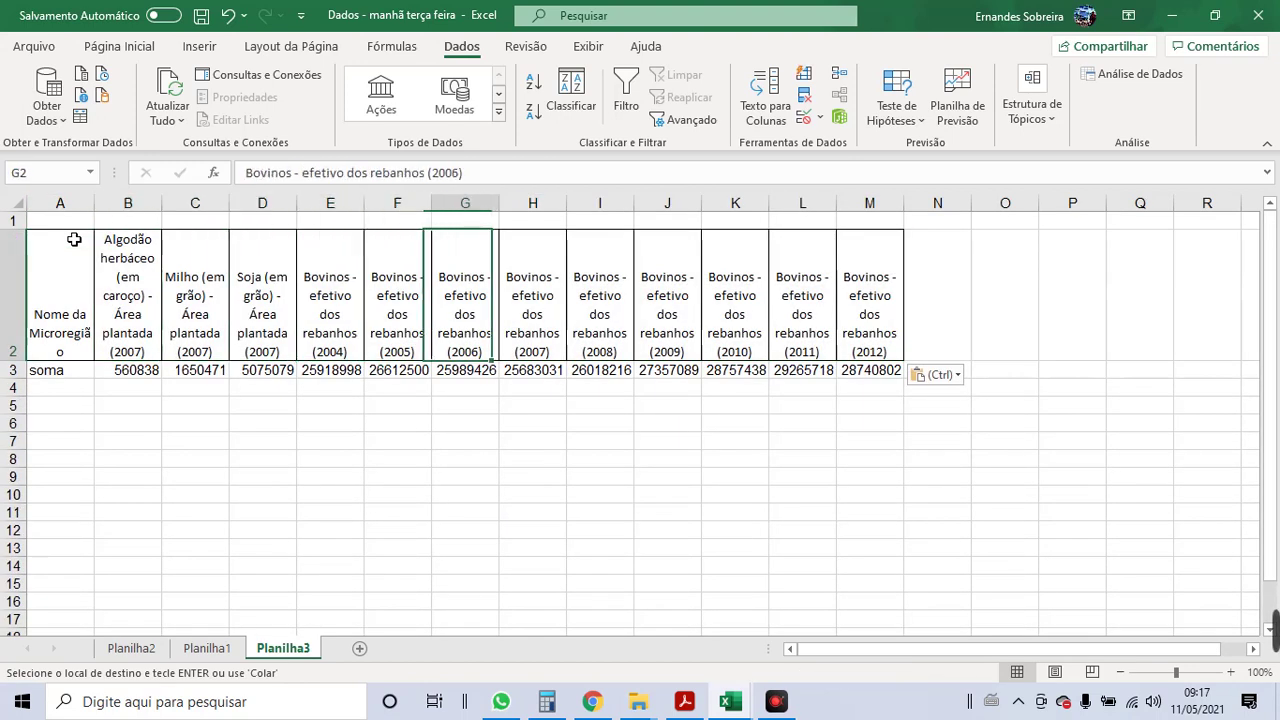
pyautogui.press('Left')
pyautogui.press('Left')
pyautogui.press('Left')
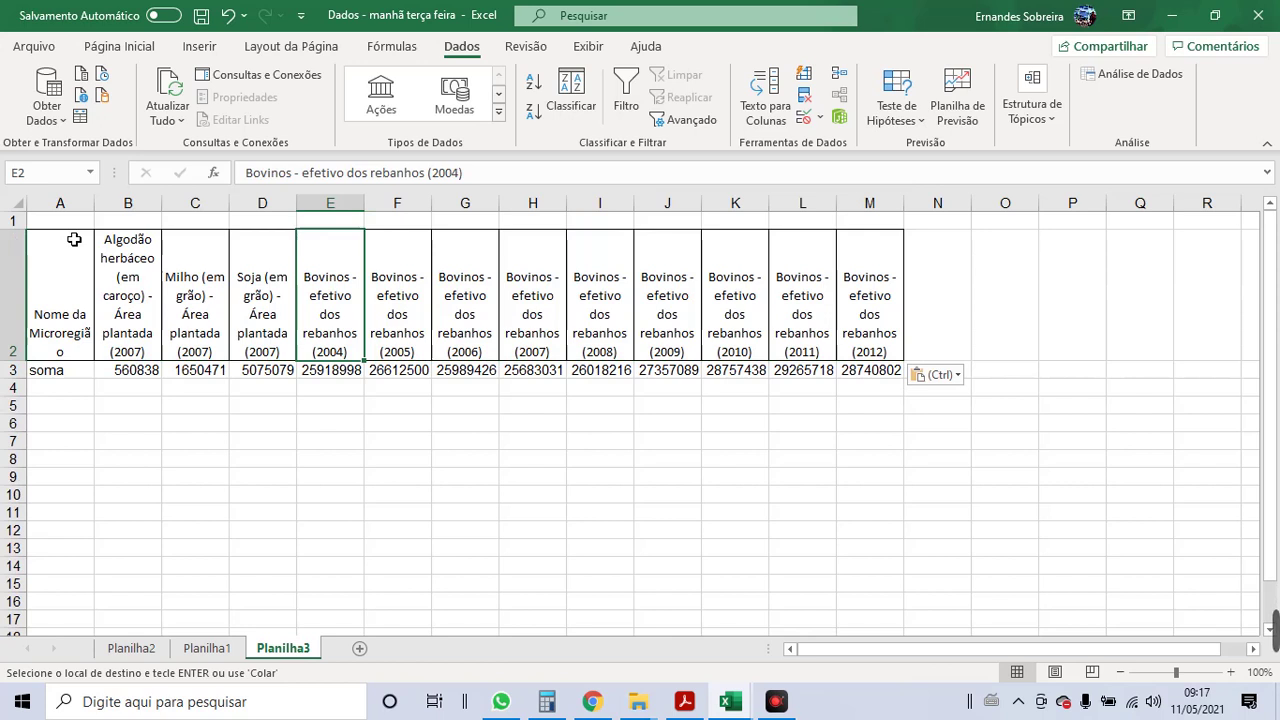
# - Copy the cattle herd headers and totals in E2:M3 and paste them transposed, starting at cell B6
pyautogui.hotkey('ctrl', 'shift', 'Right')
pyautogui.hotkey('shift', 'Down')
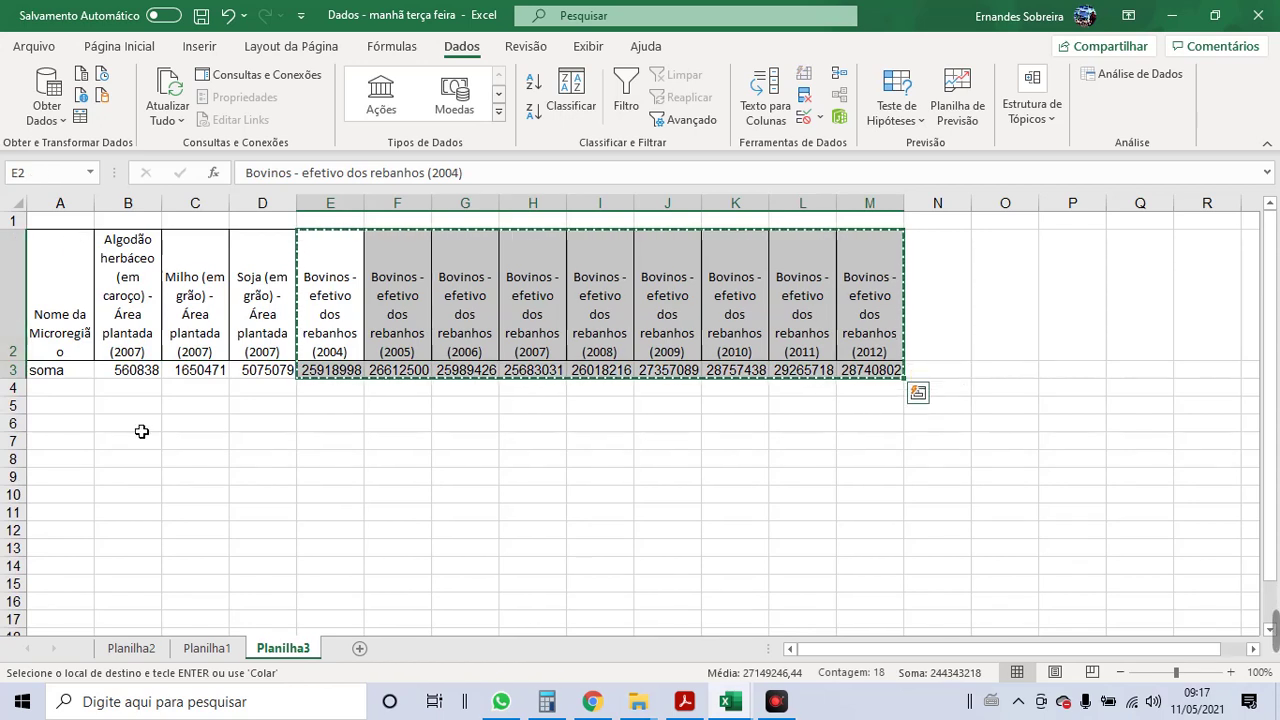
pyautogui.click(142, 431)
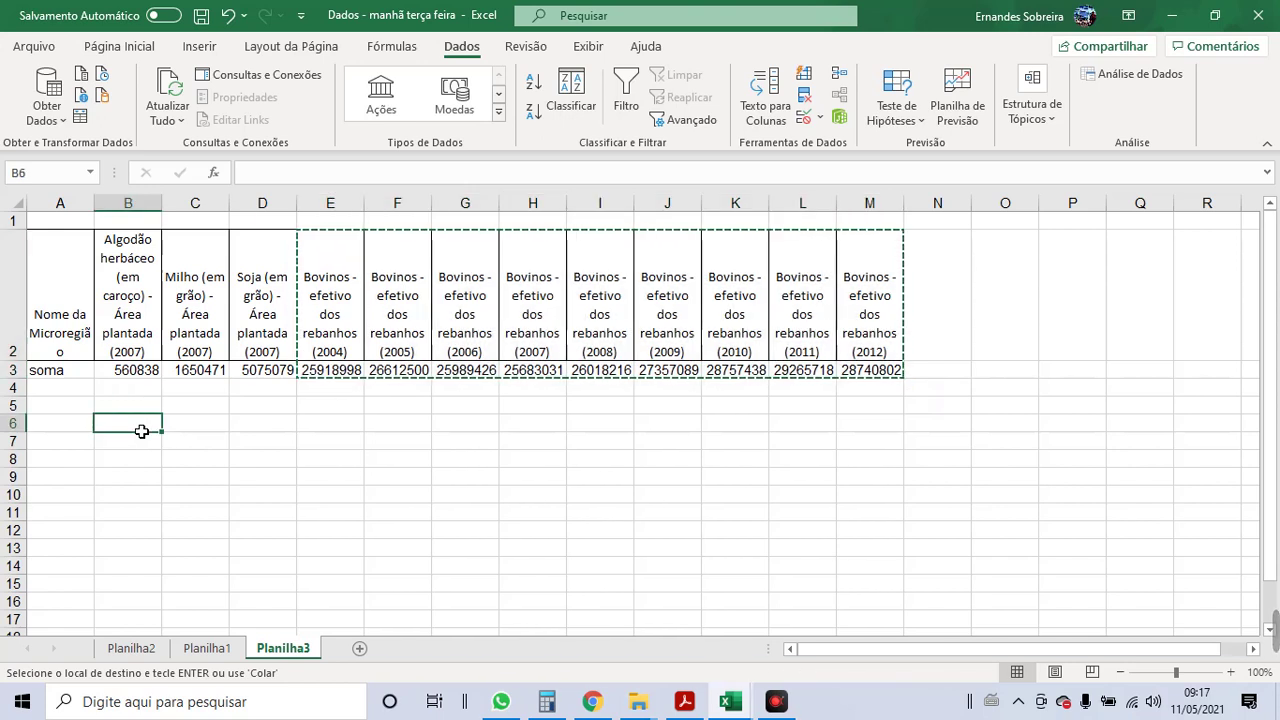
pyautogui.hotkey('ctrl', 'v')
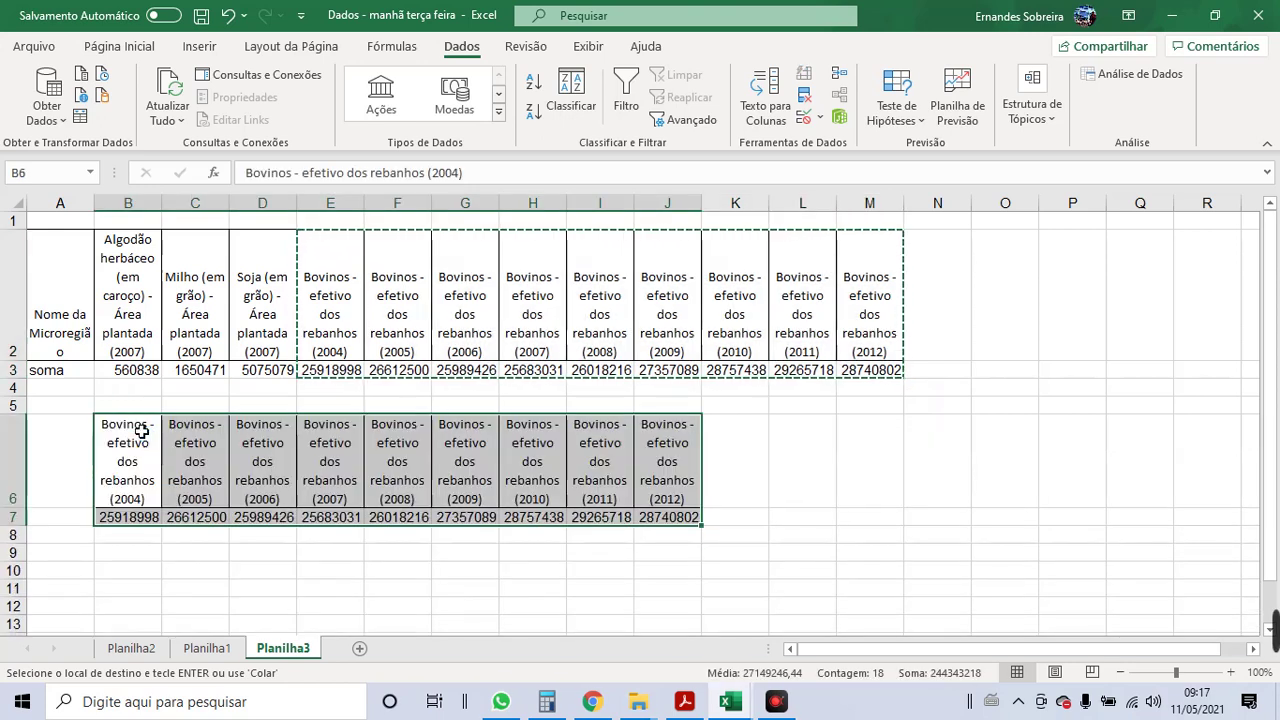
pyautogui.hotkey('ctrl', 'z')
pyautogui.click(142, 431)
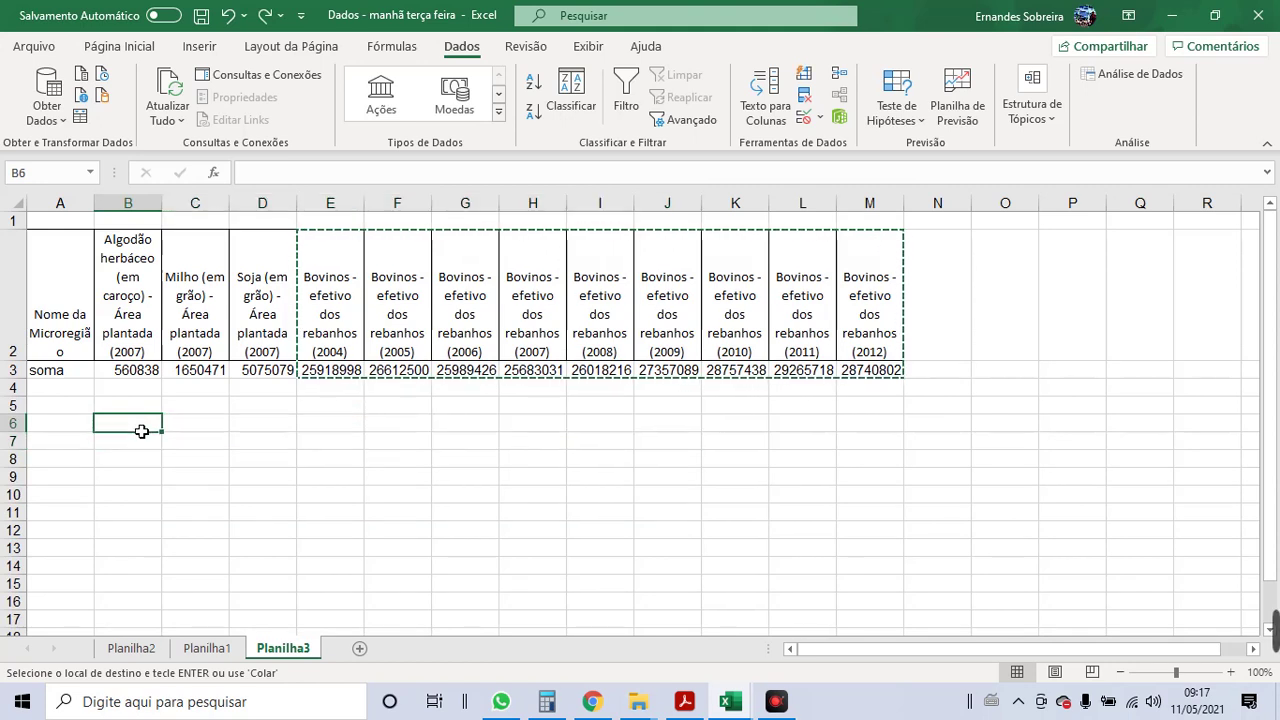
pyautogui.rightClick(140, 432)
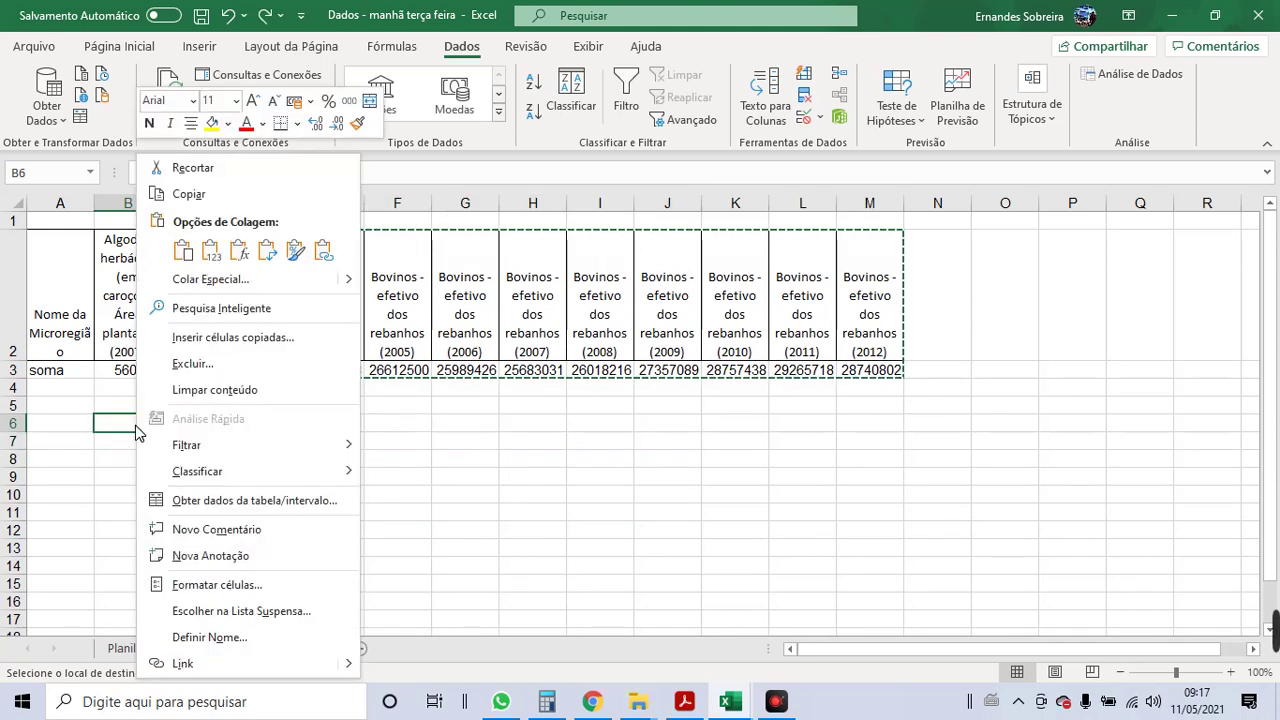
pyautogui.click(267, 252)
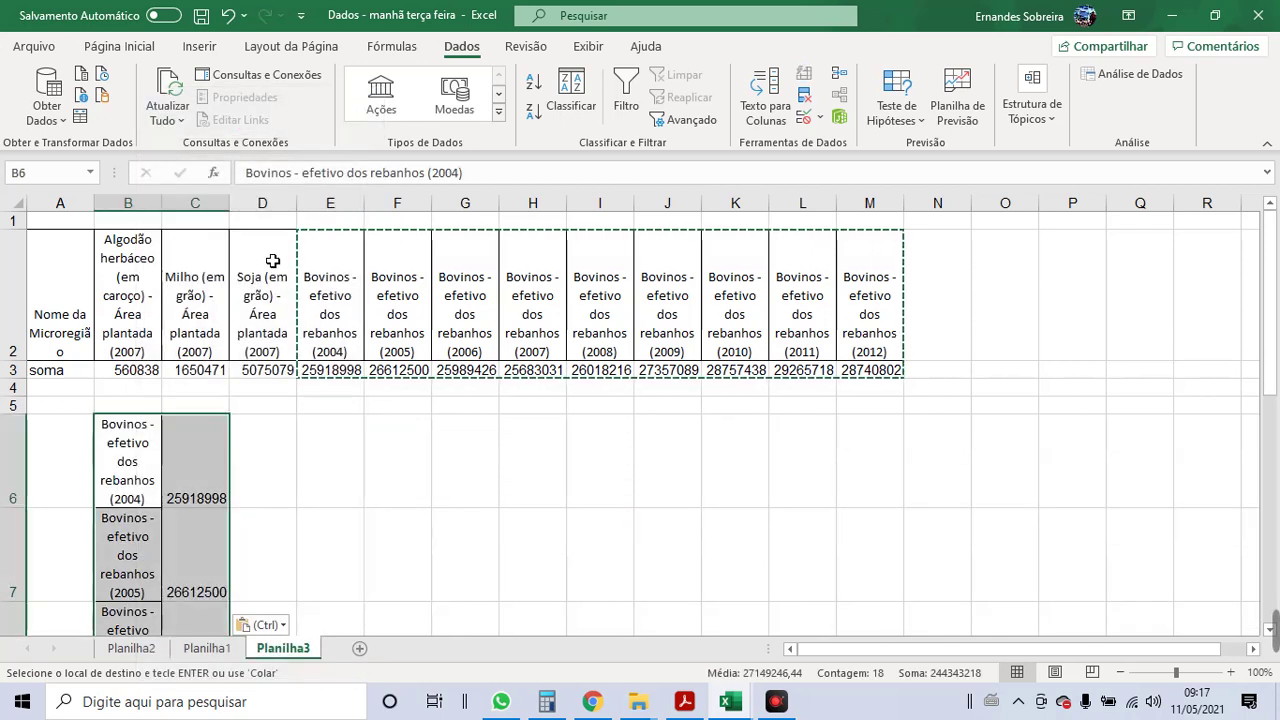
# - Enter the header "Rebanho" in cell B5 above the transposed cattle labels
pyautogui.click(136, 455)
pyautogui.press('alt')
pyautogui.press('Escape')
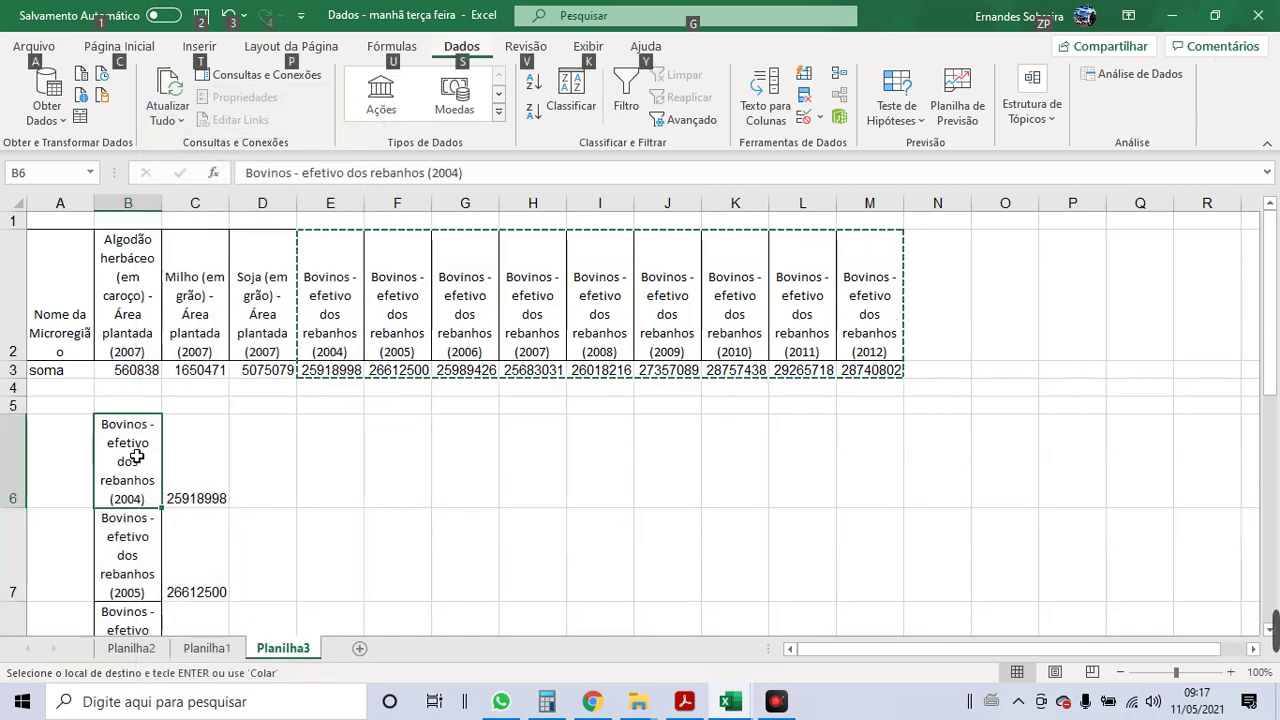
pyautogui.press('Up')
pyautogui.write('Rebanho')
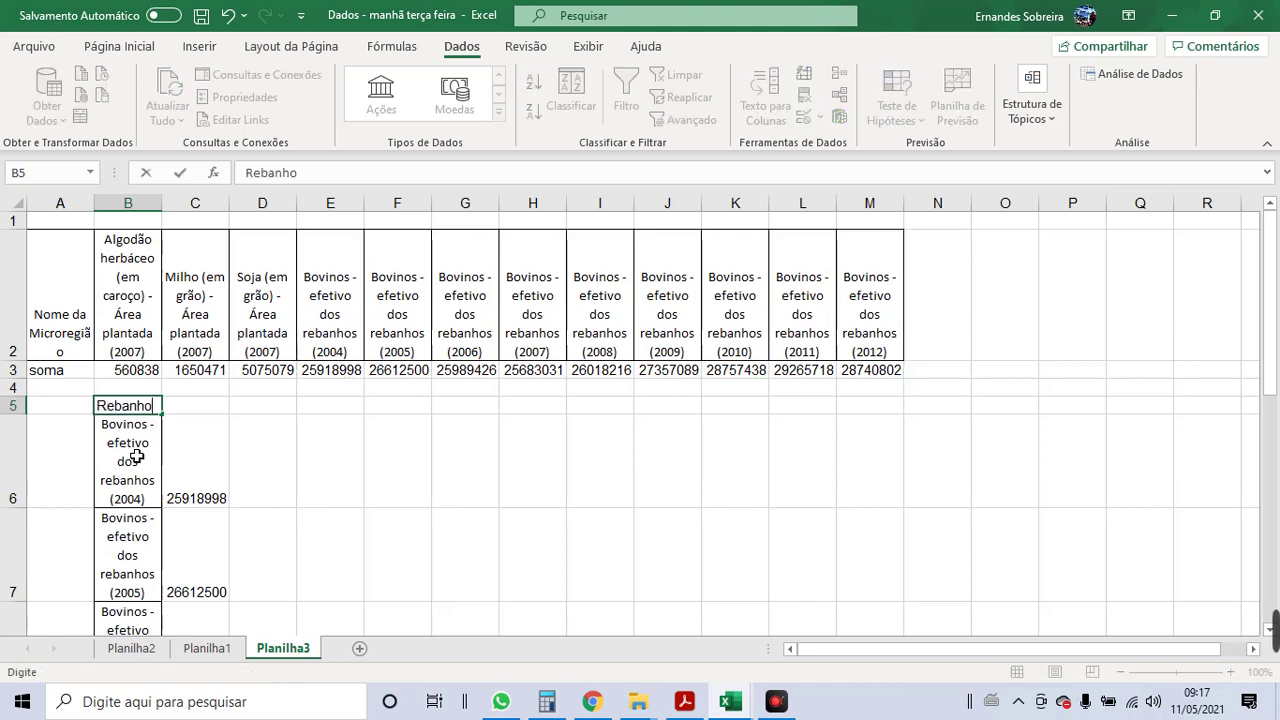
pyautogui.press('Return')
# - Enter the header "soma do rebanho no MT" in cell C5 above the transposed totals
pyautogui.press('Up')
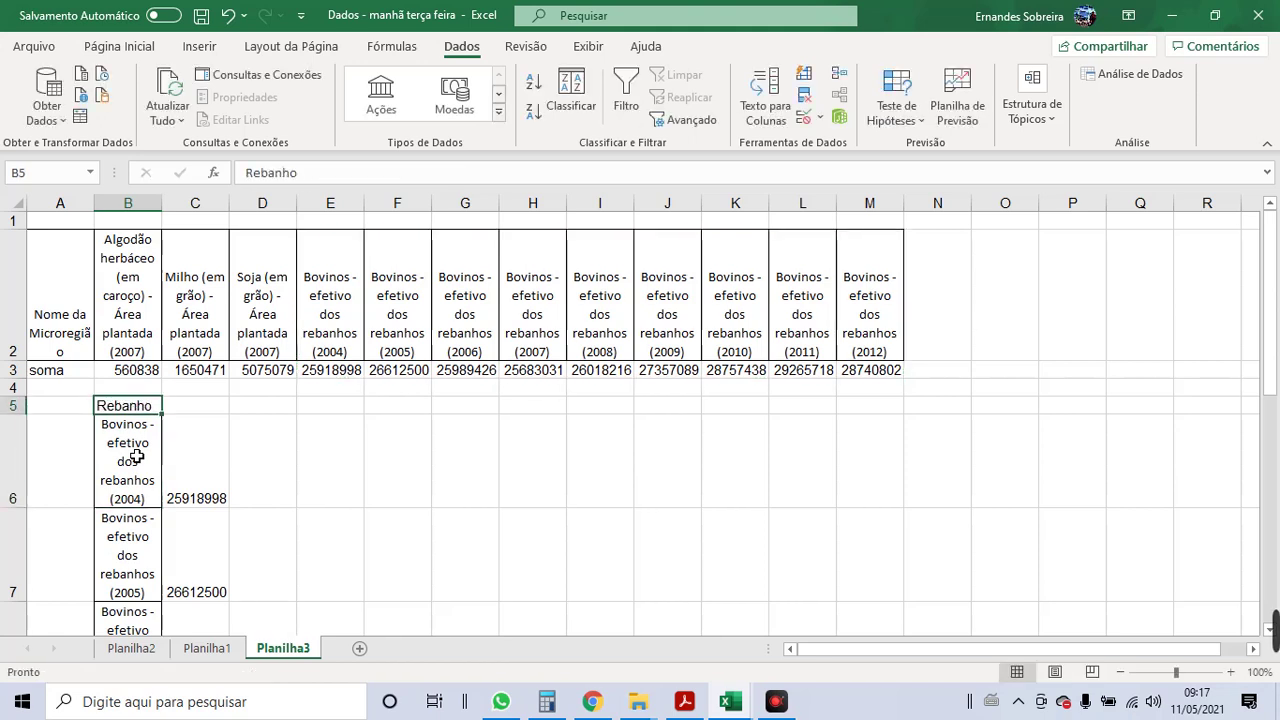
pyautogui.press('Right')
pyautogui.write('soma')
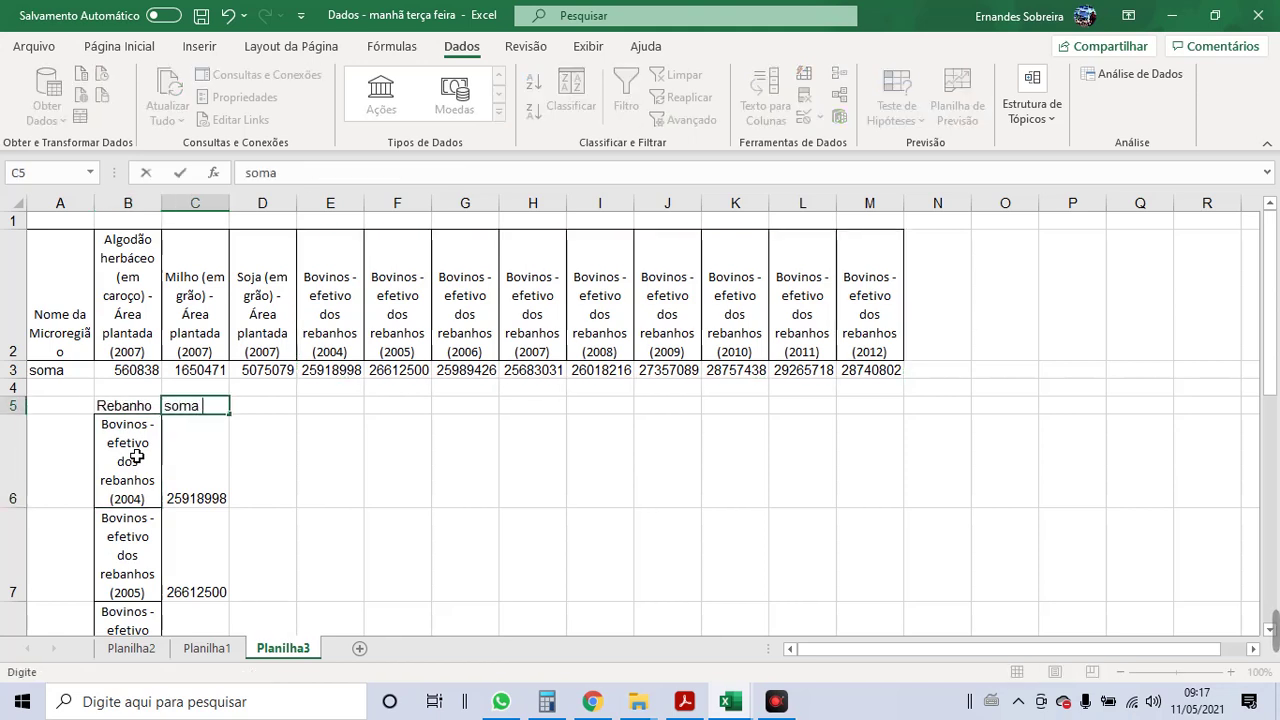
pyautogui.write(' do rebanho')
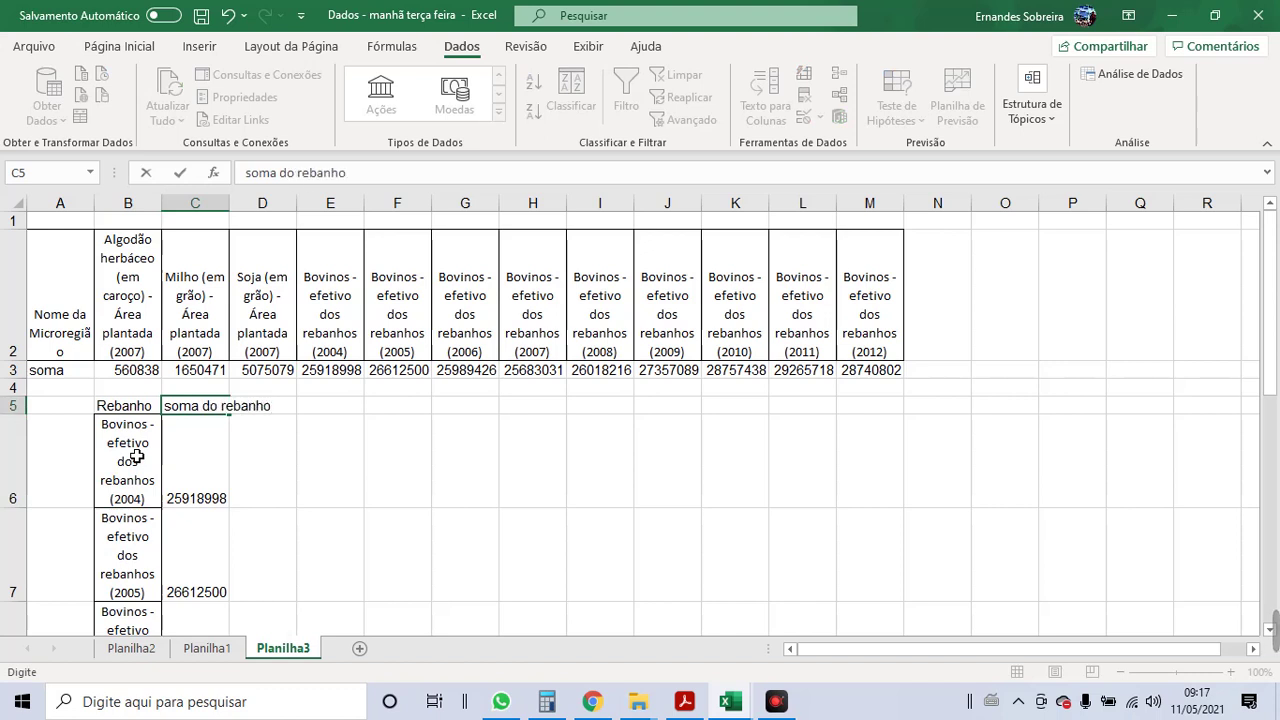
pyautogui.write(' no MT')
pyautogui.press('Return')
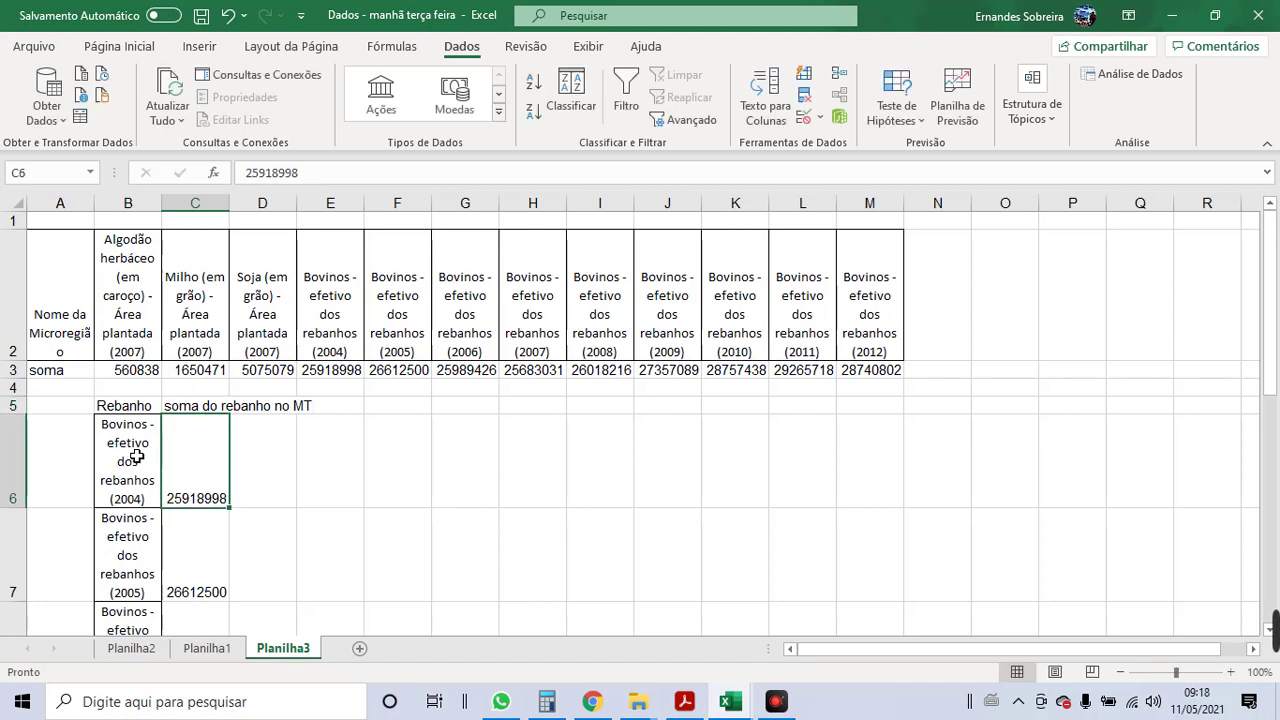
# - Move the totals and their header from C5:C14 one column over, starting at cell D5
pyautogui.click(194, 408)
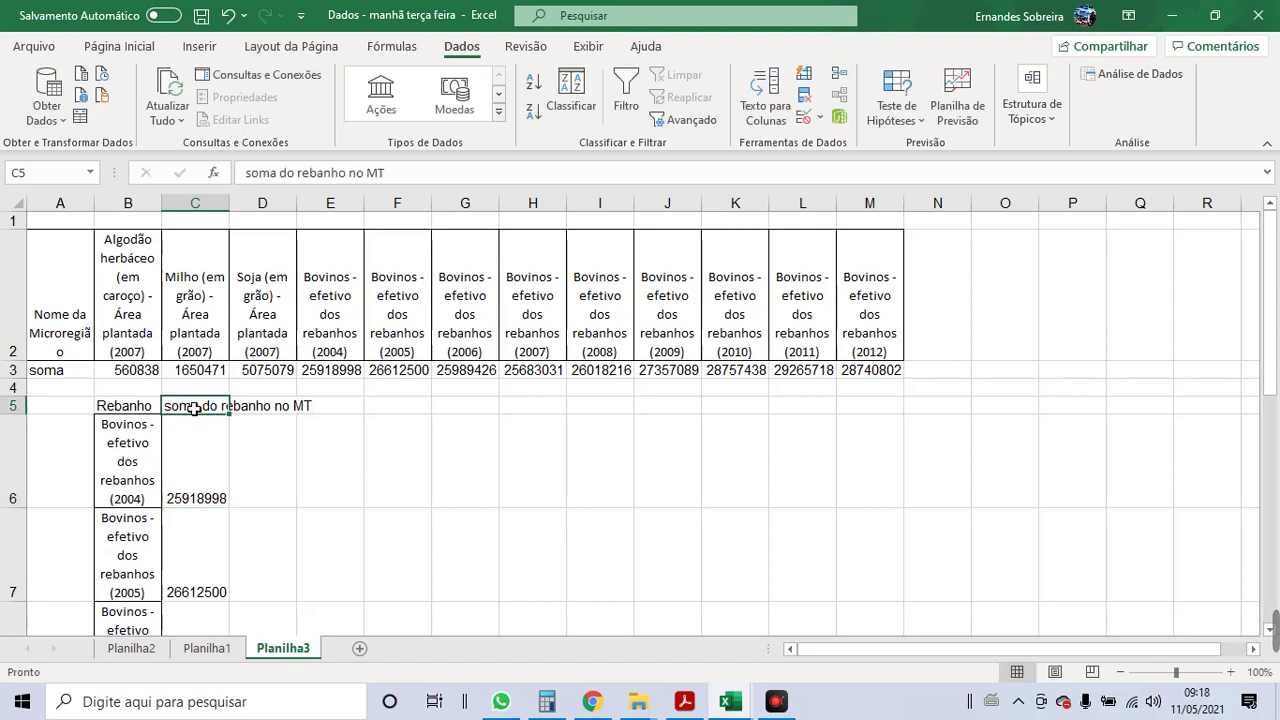
pyautogui.hotkey('ctrl', 'shift', 'Down')
pyautogui.scroll(4, 194, 409)
pyautogui.hotkey('ctrl', 'x')
pyautogui.press('Right')
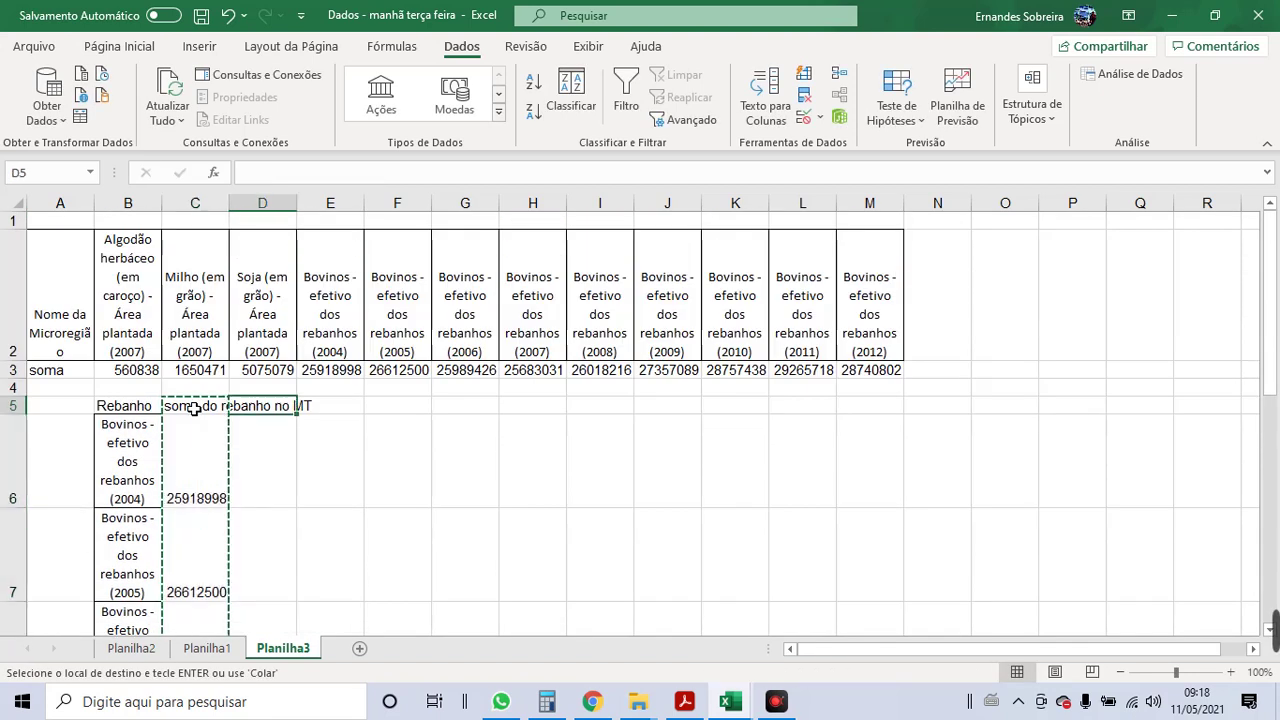
pyautogui.hotkey('ctrl', 'v')
# - Enter the header "série histórica" in the emptied cell C5
pyautogui.click(194, 408)
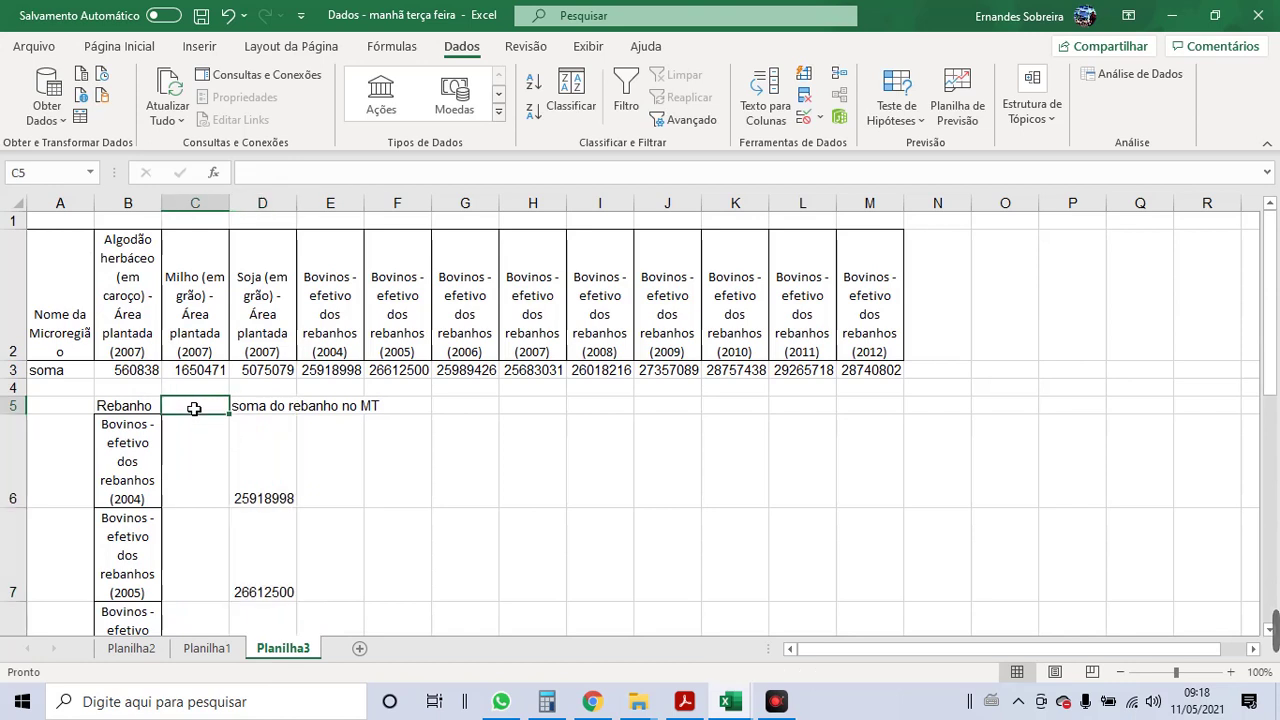
pyautogui.write('série histórica')
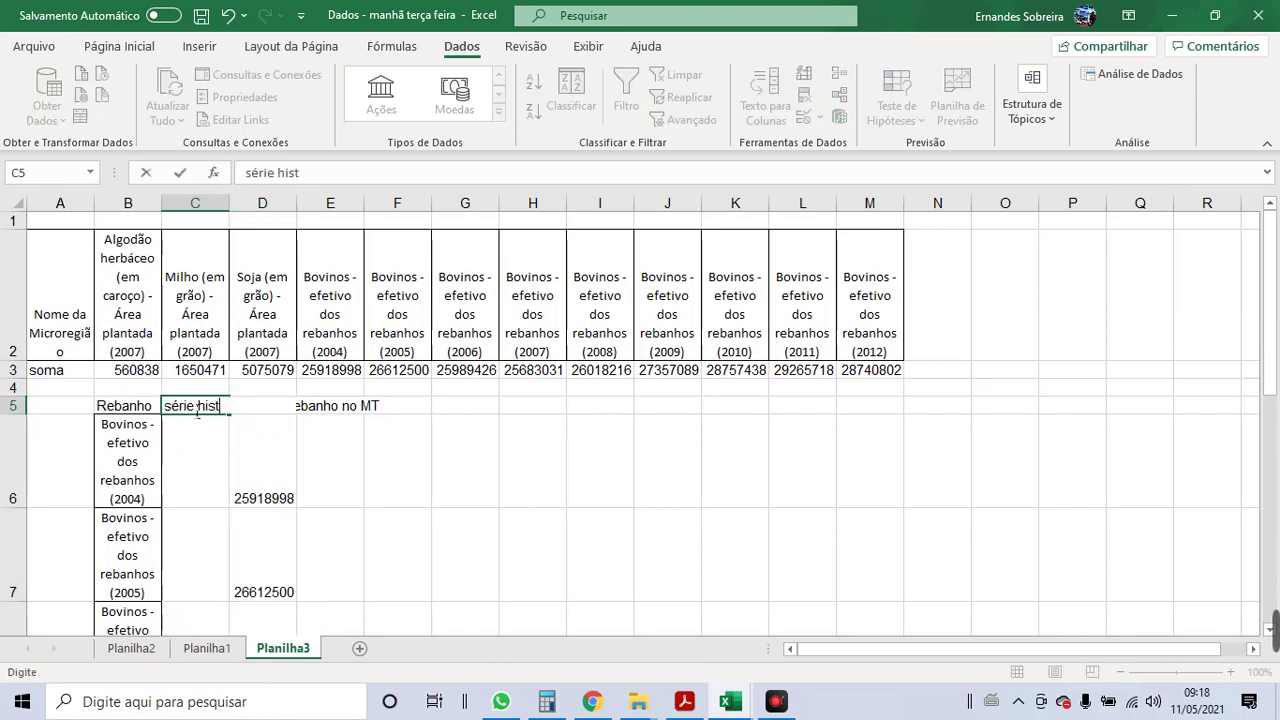
pyautogui.press('Return')
# - Enter 2004 and 2005 in C6:C7 and fill the year series down to 2012 in C14
pyautogui.write('2004')
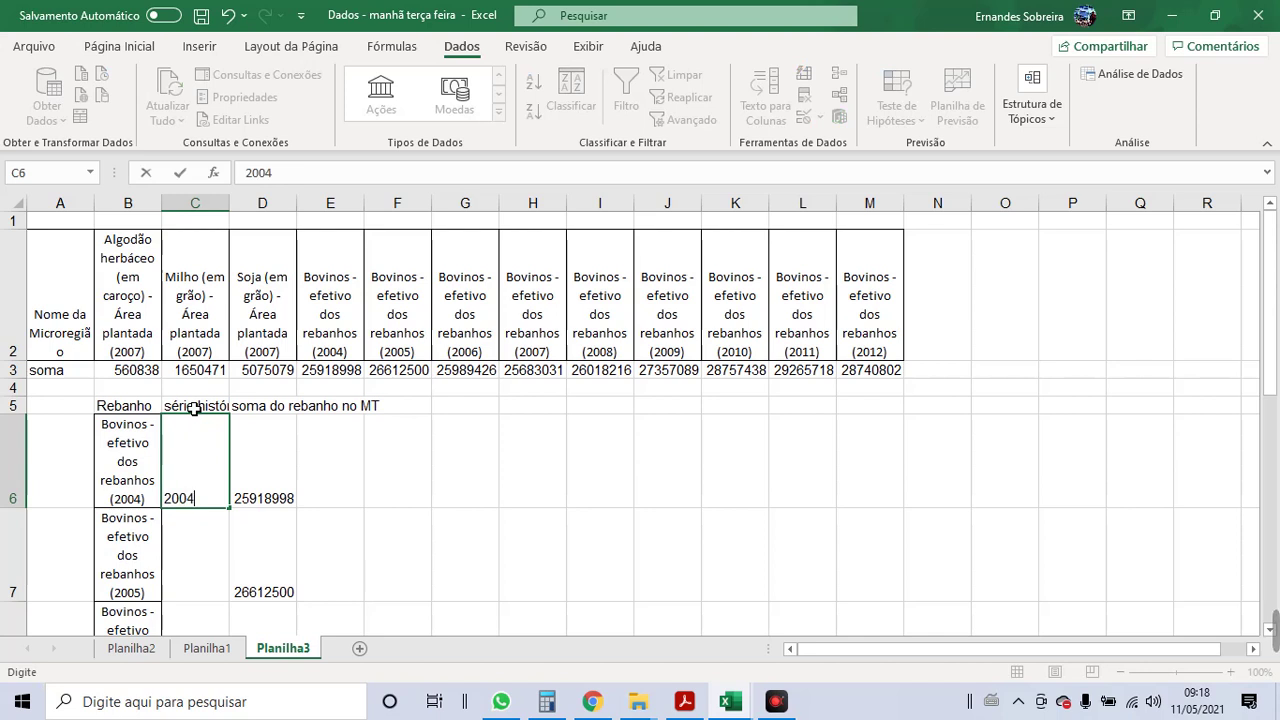
pyautogui.press('Return')
pyautogui.write('2005')
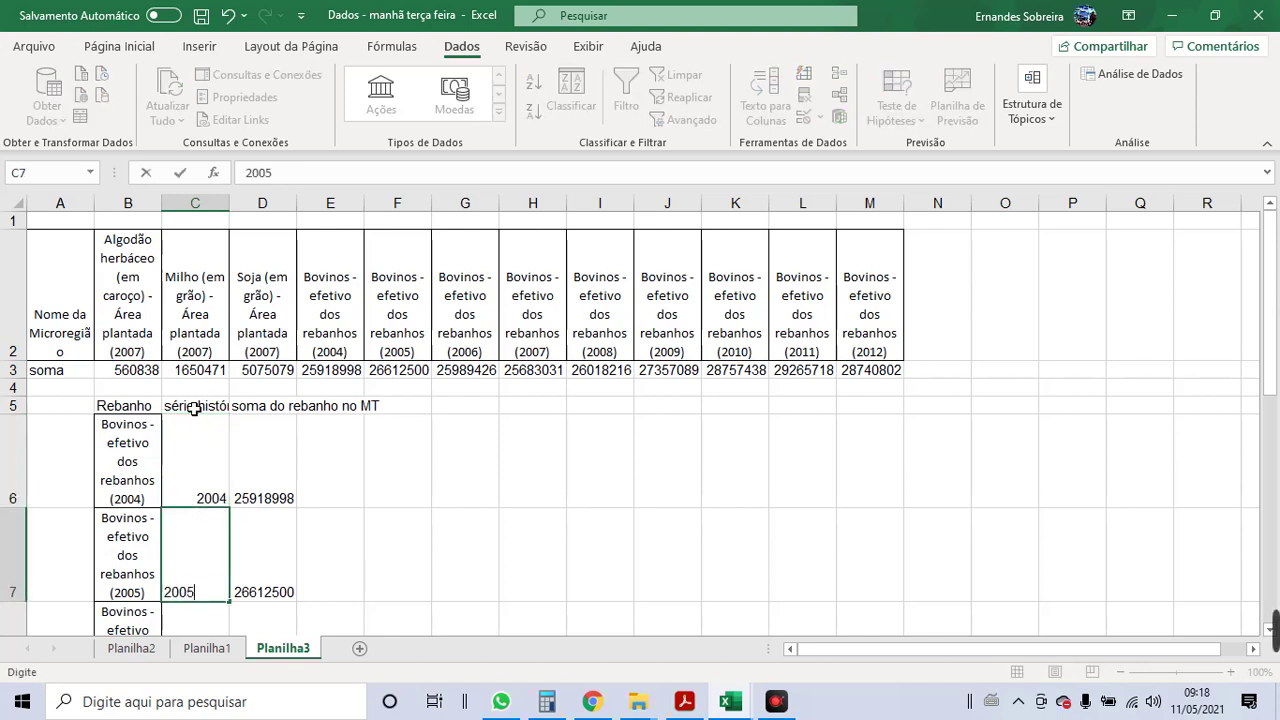
pyautogui.press('Return')
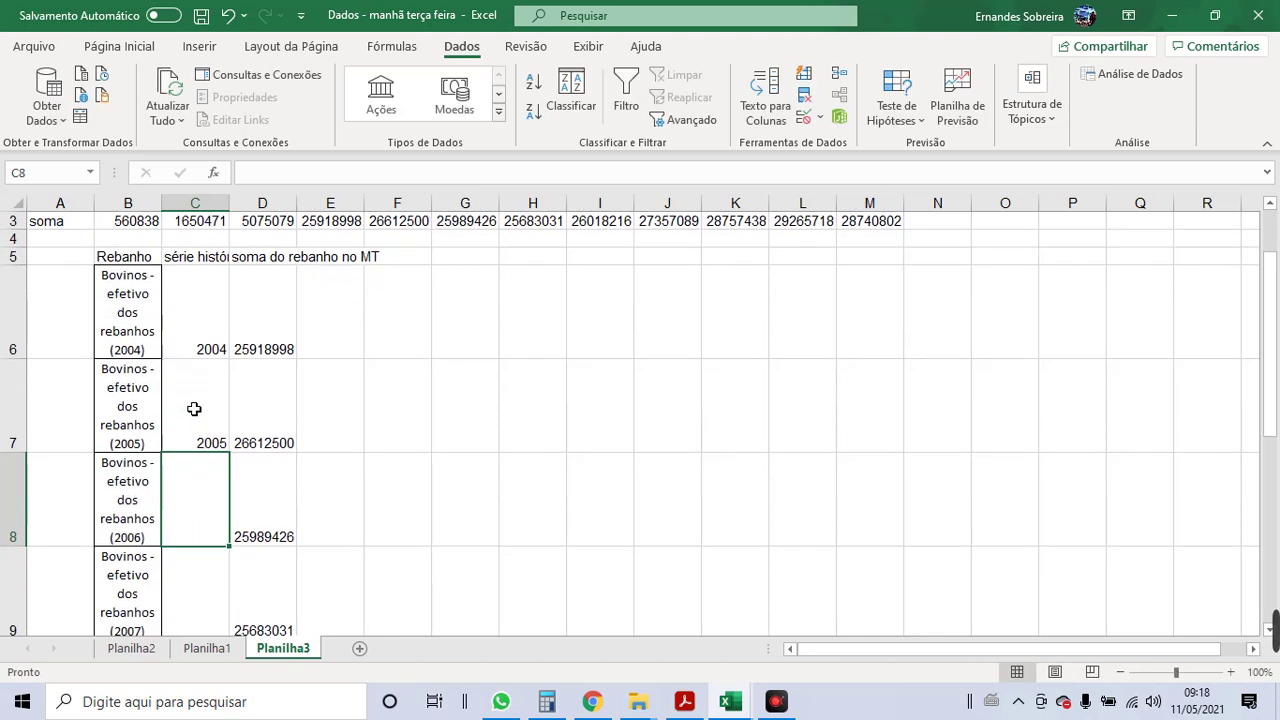
pyautogui.press('Up')
pyautogui.press('Up')
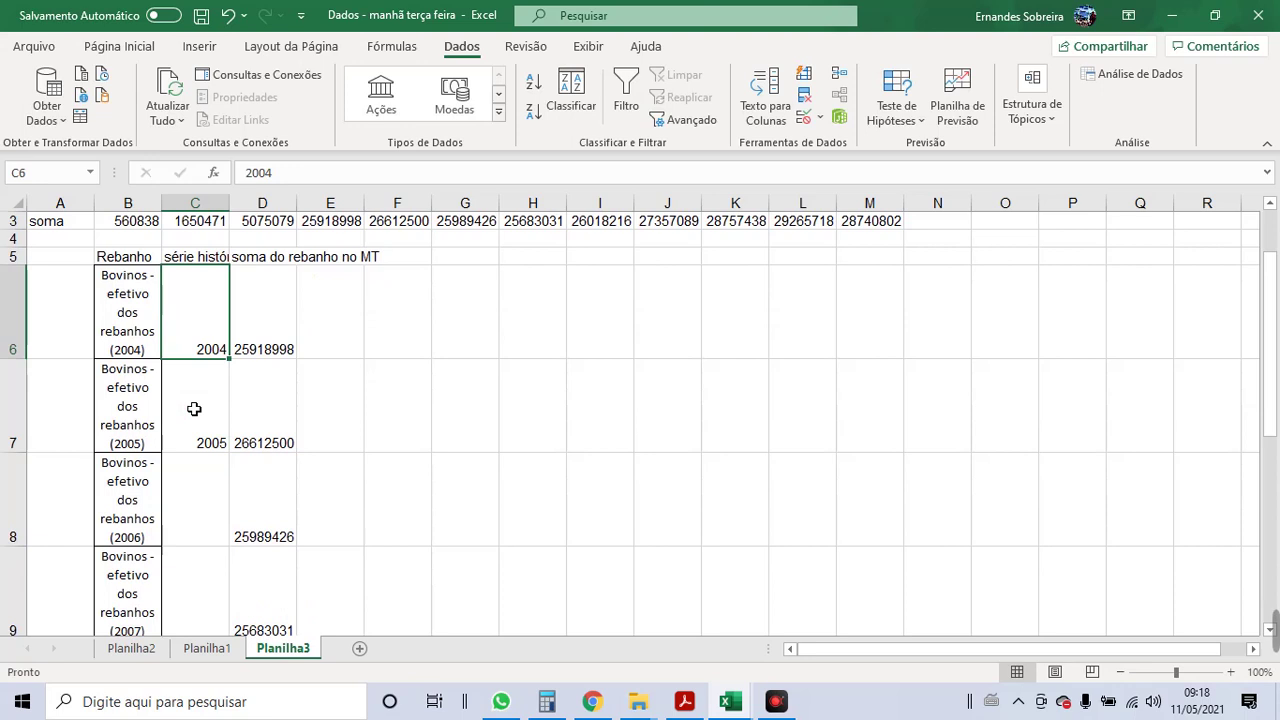
pyautogui.hotkey('shift', 'Down')
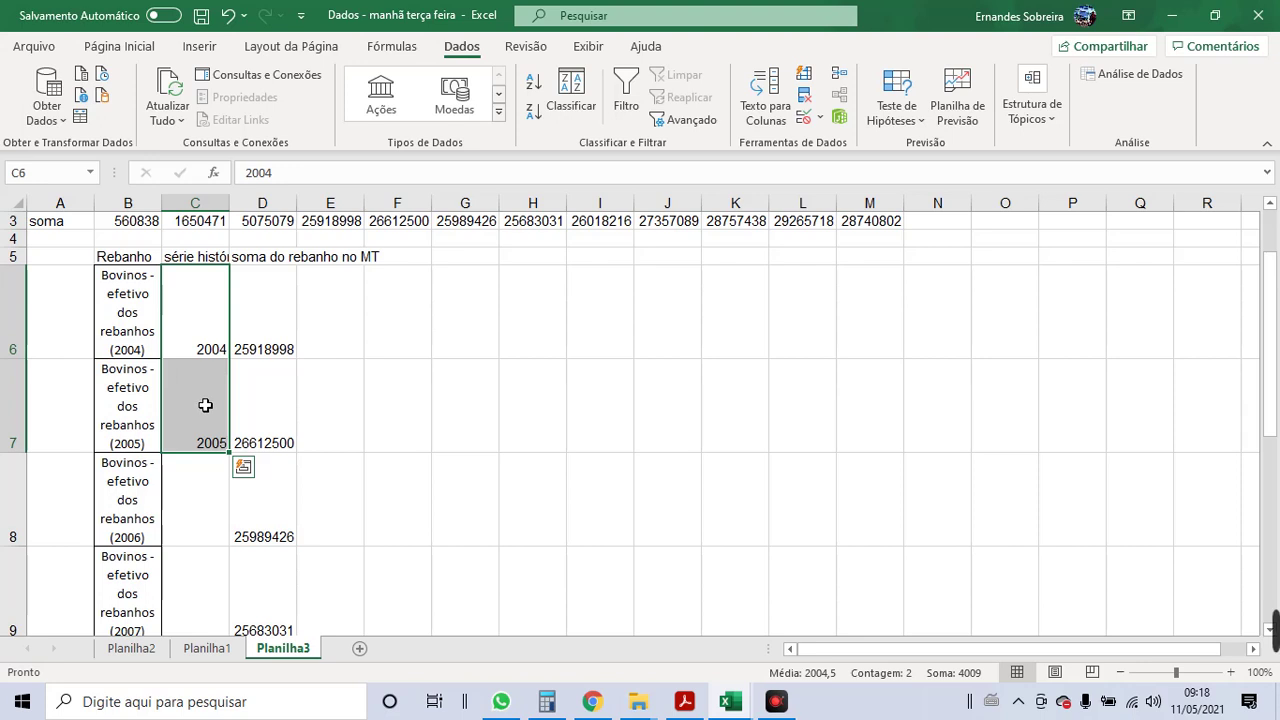
pyautogui.doubleClick(231, 458)
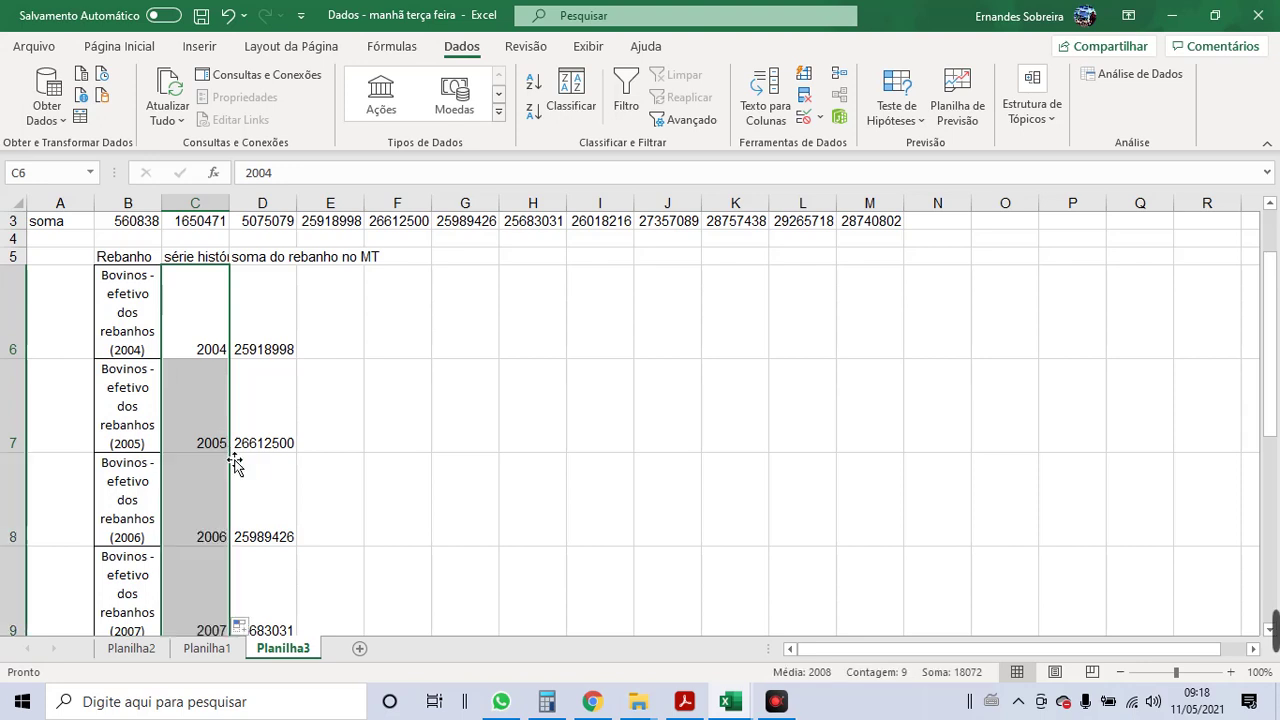
pyautogui.scroll(-5, 211, 487)
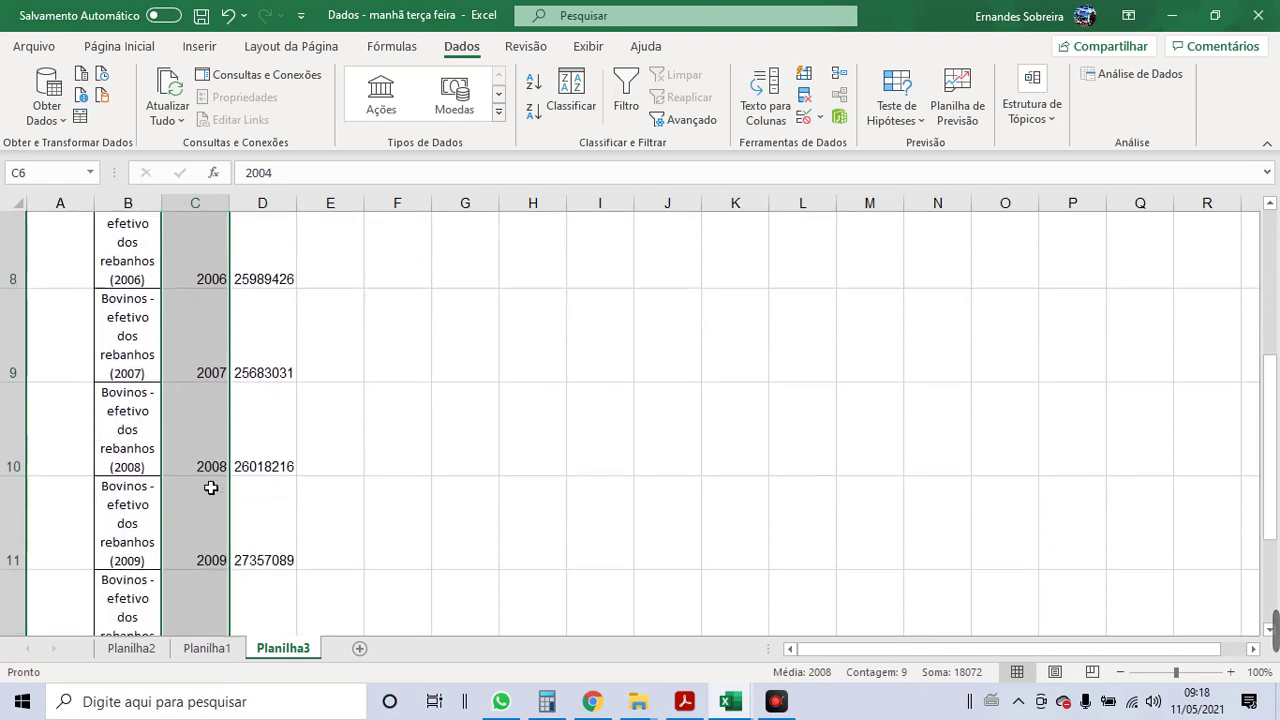
pyautogui.scroll(-2, 208, 487)
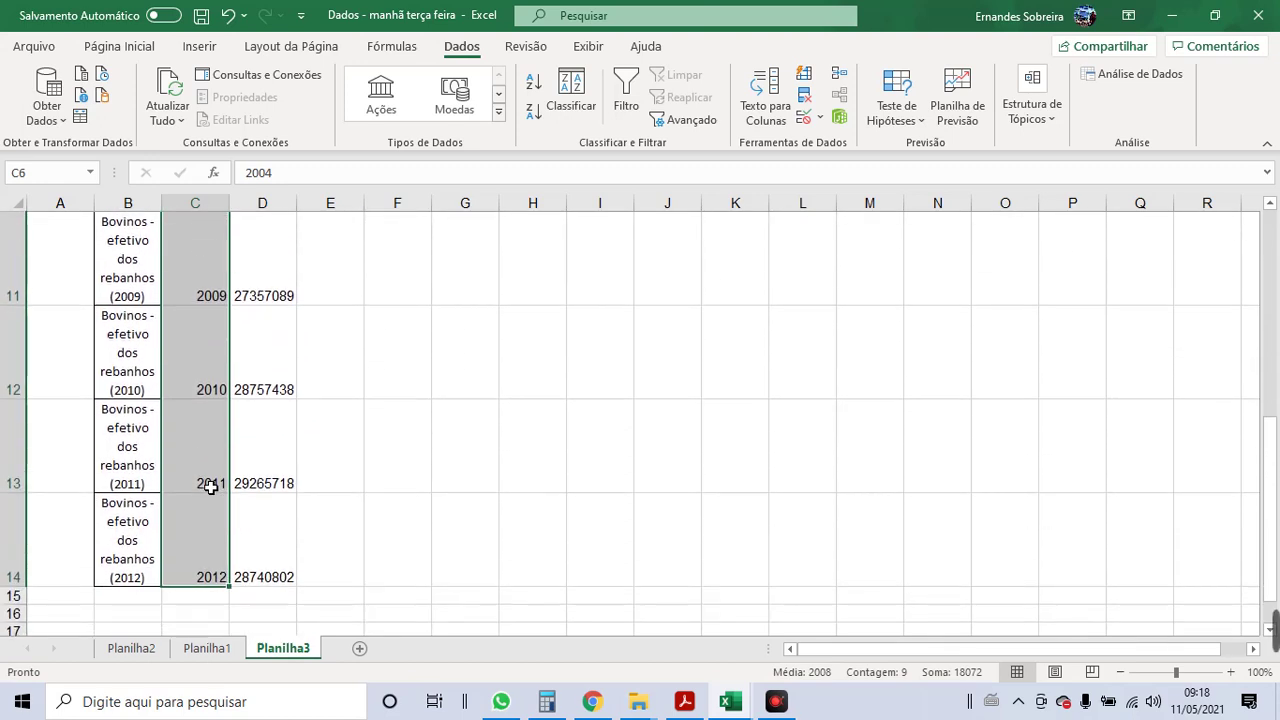
# - Insert a markers-only scatter chart from the year and herd total range C5:D14 and move it closer to the table
pyautogui.click(140, 545)
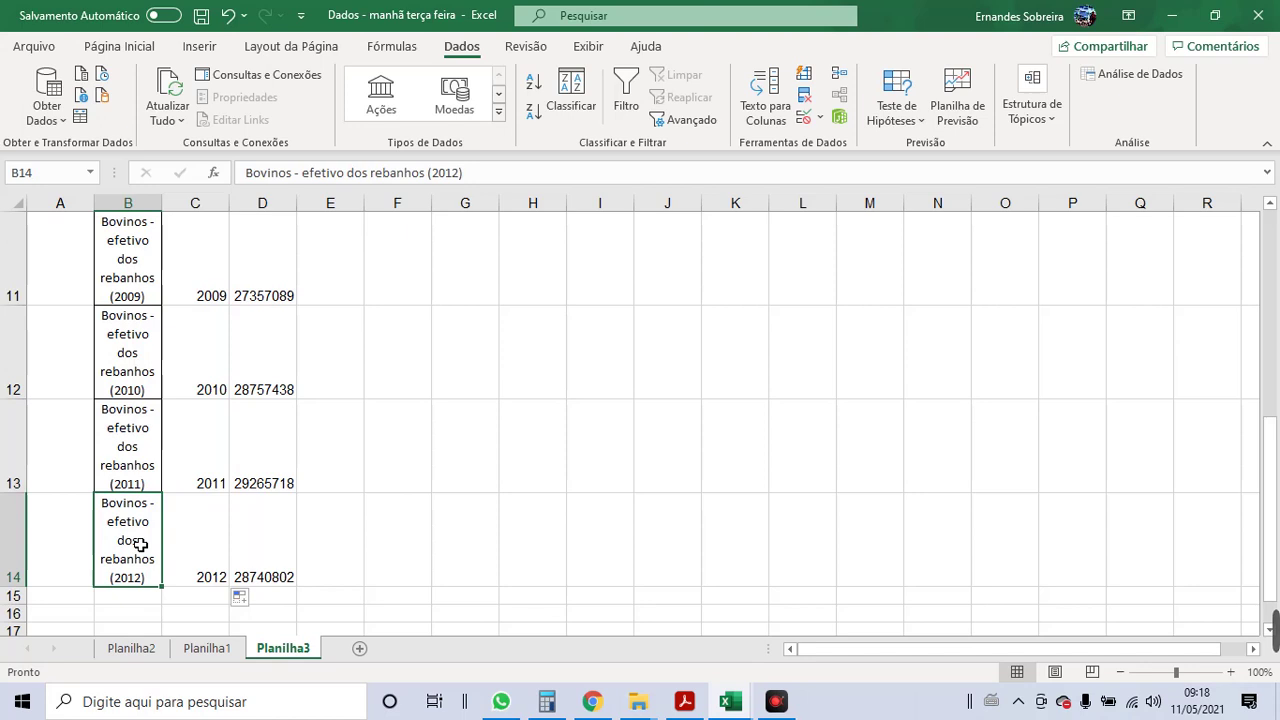
pyautogui.press('Right')
pyautogui.press('Up')
pyautogui.press('Up')
pyautogui.press('Up')
pyautogui.press('Up')
pyautogui.press('Up')
pyautogui.press('Up')
pyautogui.press('Up')
pyautogui.press('Up')
pyautogui.press('Up')
pyautogui.press('Up')
pyautogui.press('Up')
pyautogui.press('Up')
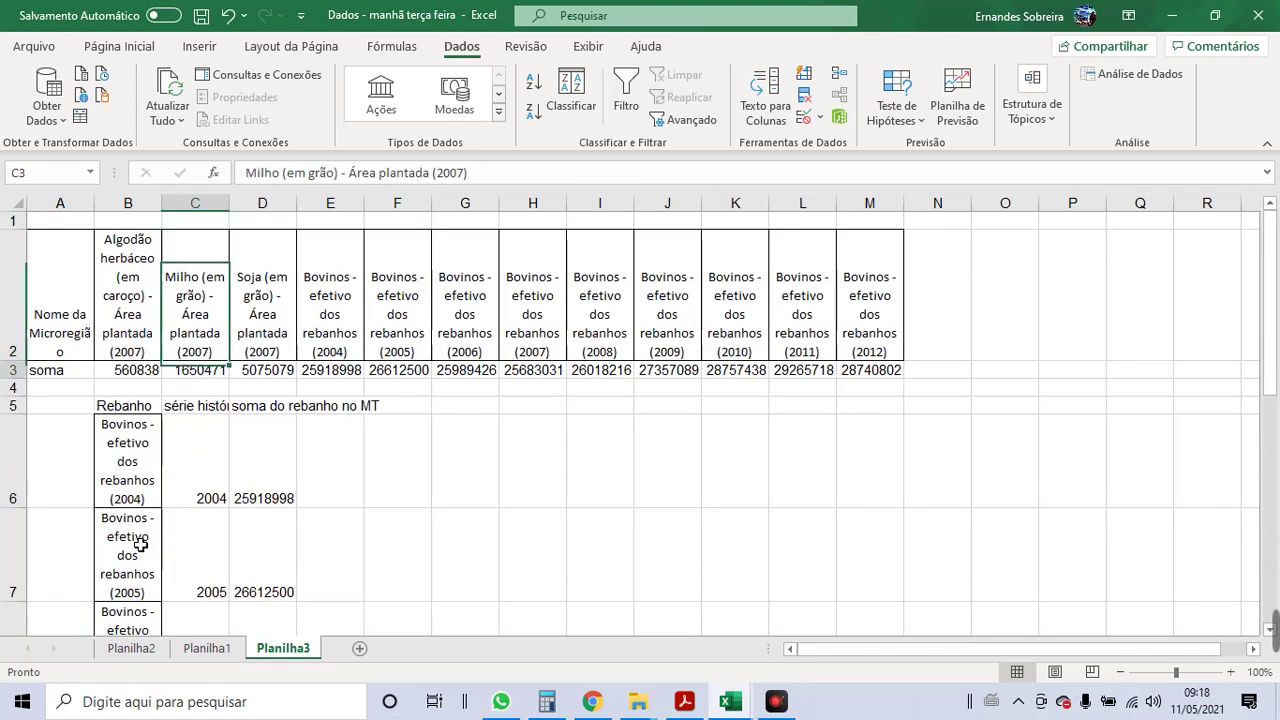
pyautogui.press('Down')
pyautogui.press('Down')
pyautogui.press('Right')
pyautogui.press('Left')
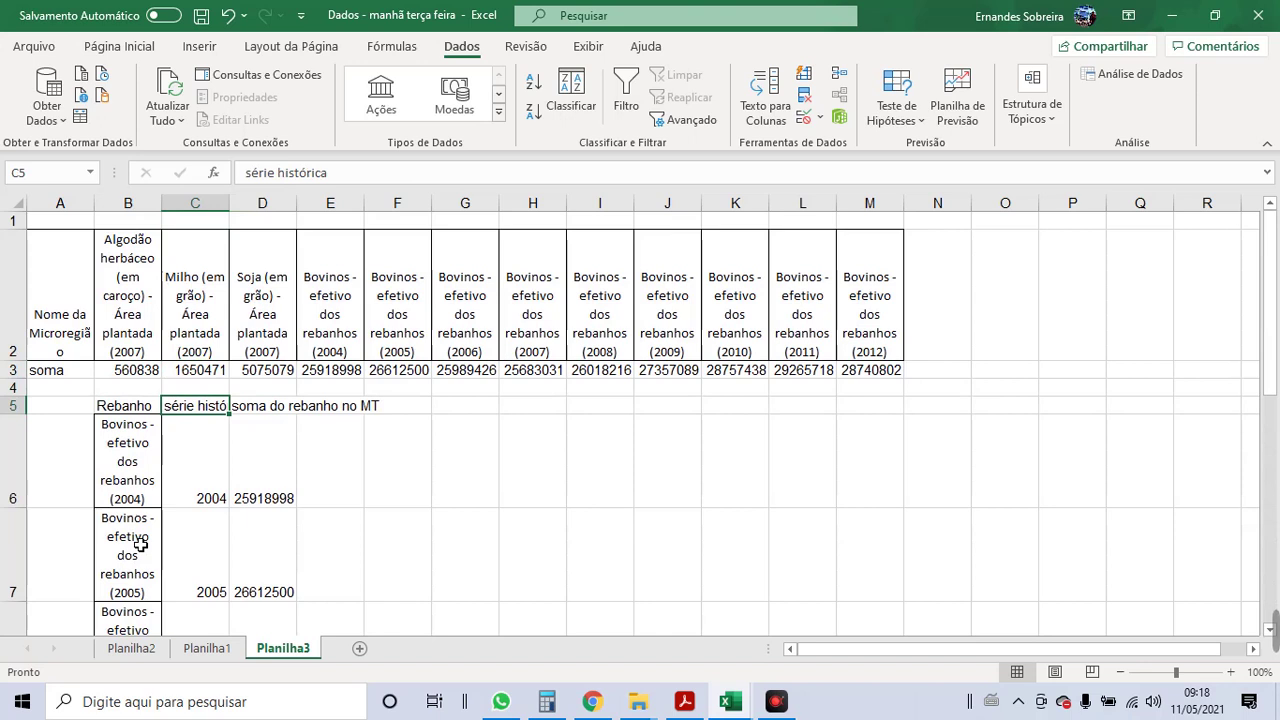
pyautogui.hotkey('shift', 'Right')
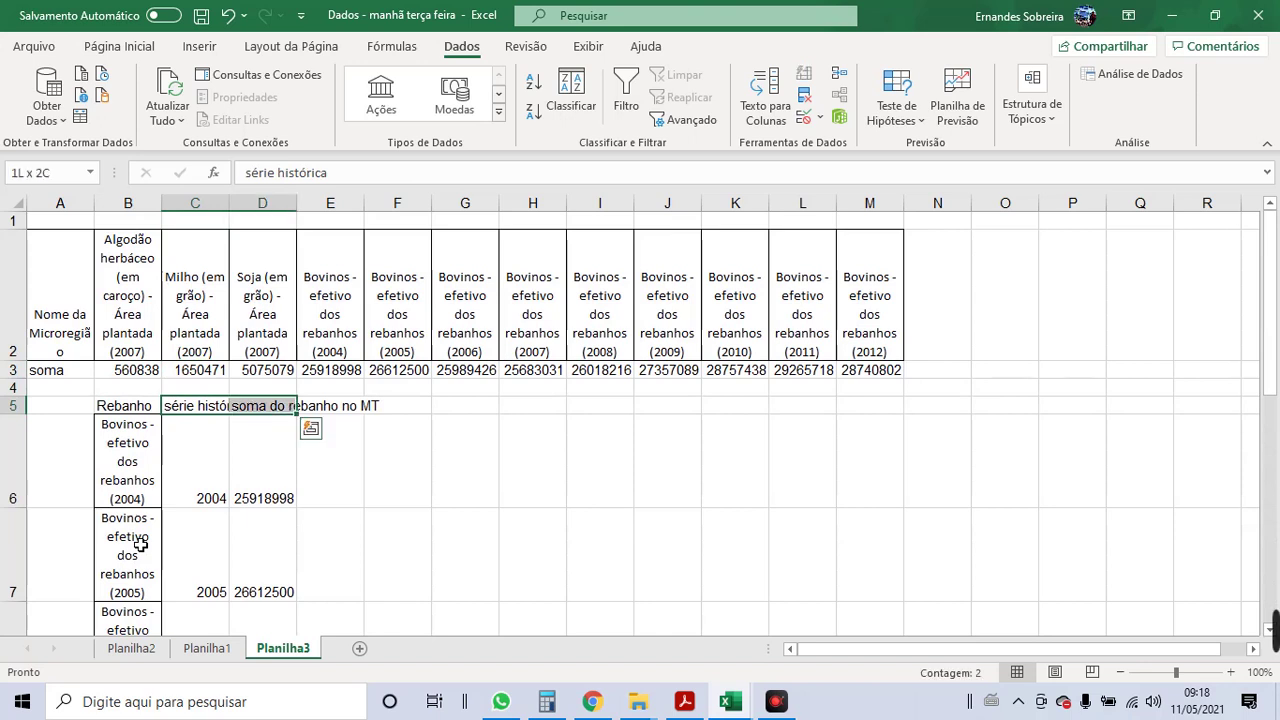
pyautogui.hotkey('ctrl', 'shift', 'Down')
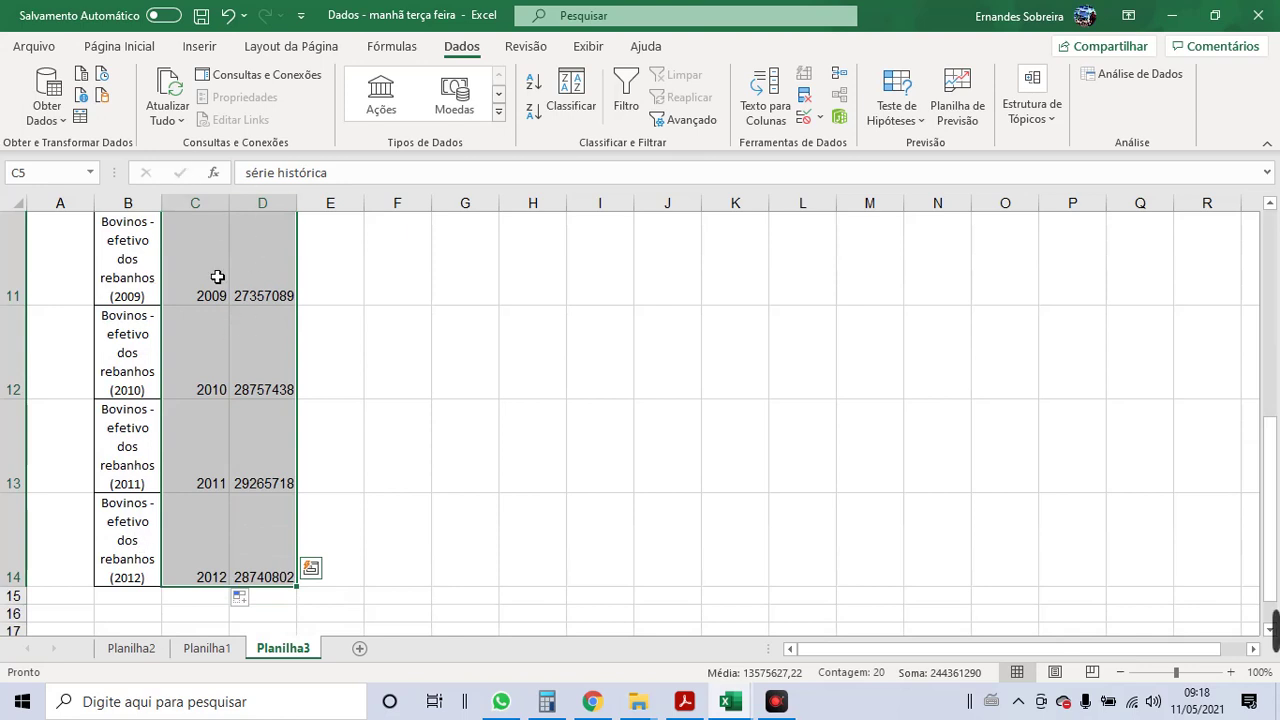
pyautogui.click(199, 50)
pyautogui.click(484, 118)
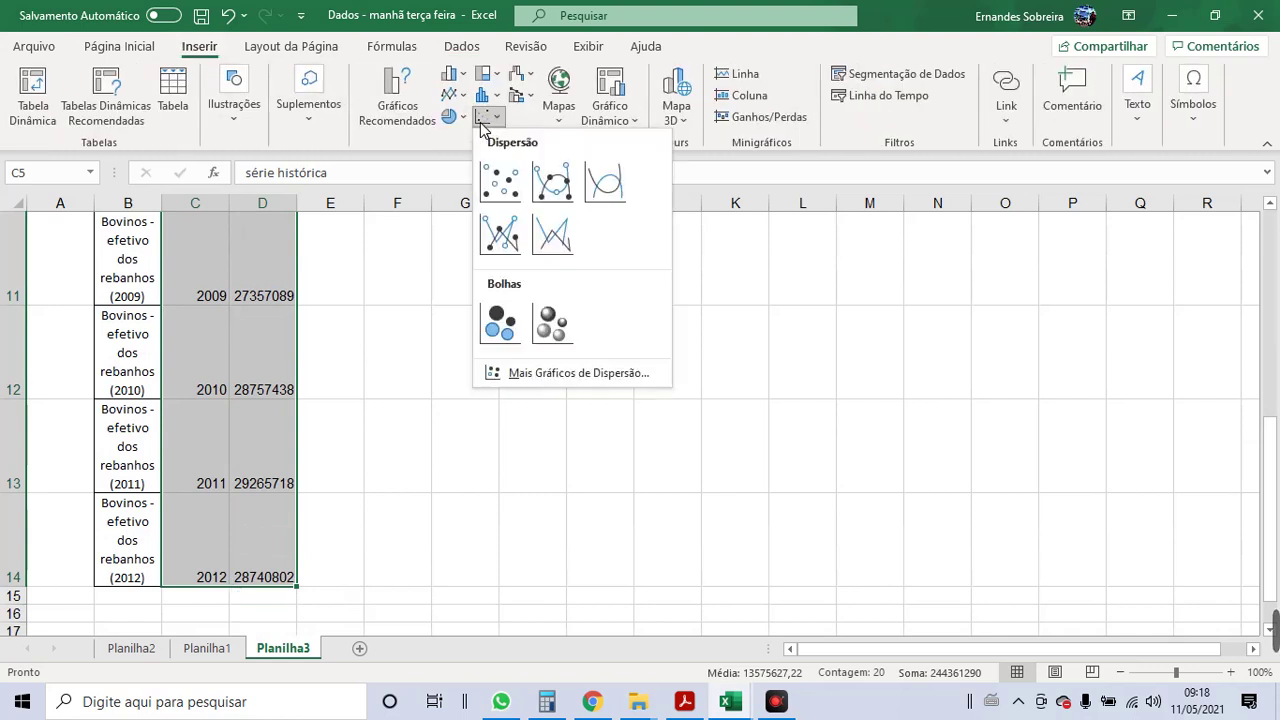
pyautogui.click(500, 181)
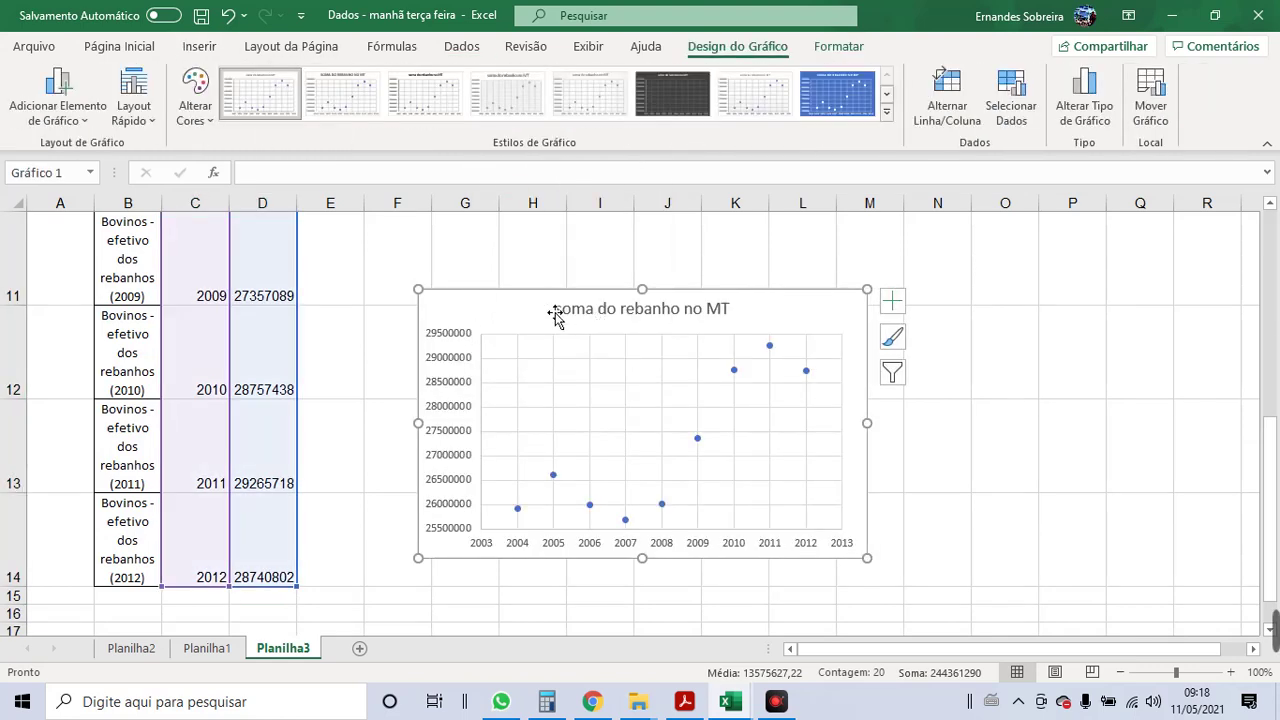
pyautogui.moveTo(526, 311); pyautogui.dragTo(440, 296)
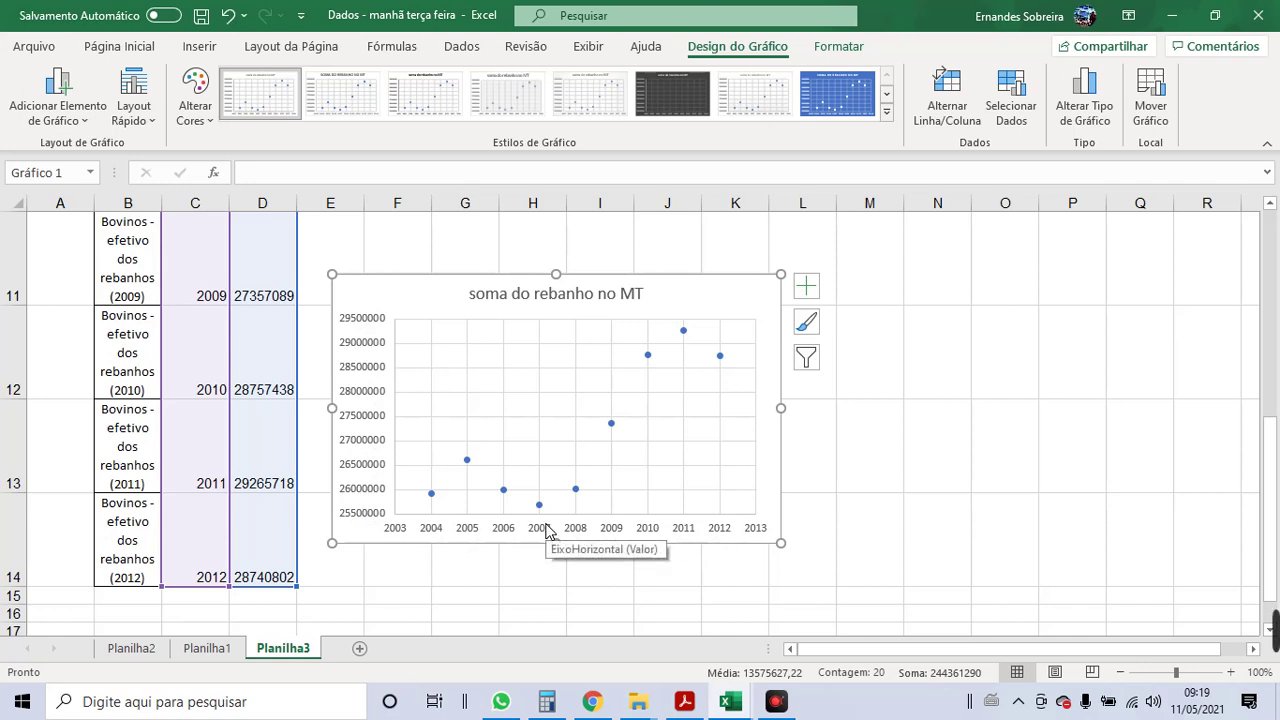
# - Add a linear trendline to the herd total series in the scatter chart
pyautogui.click(612, 428)
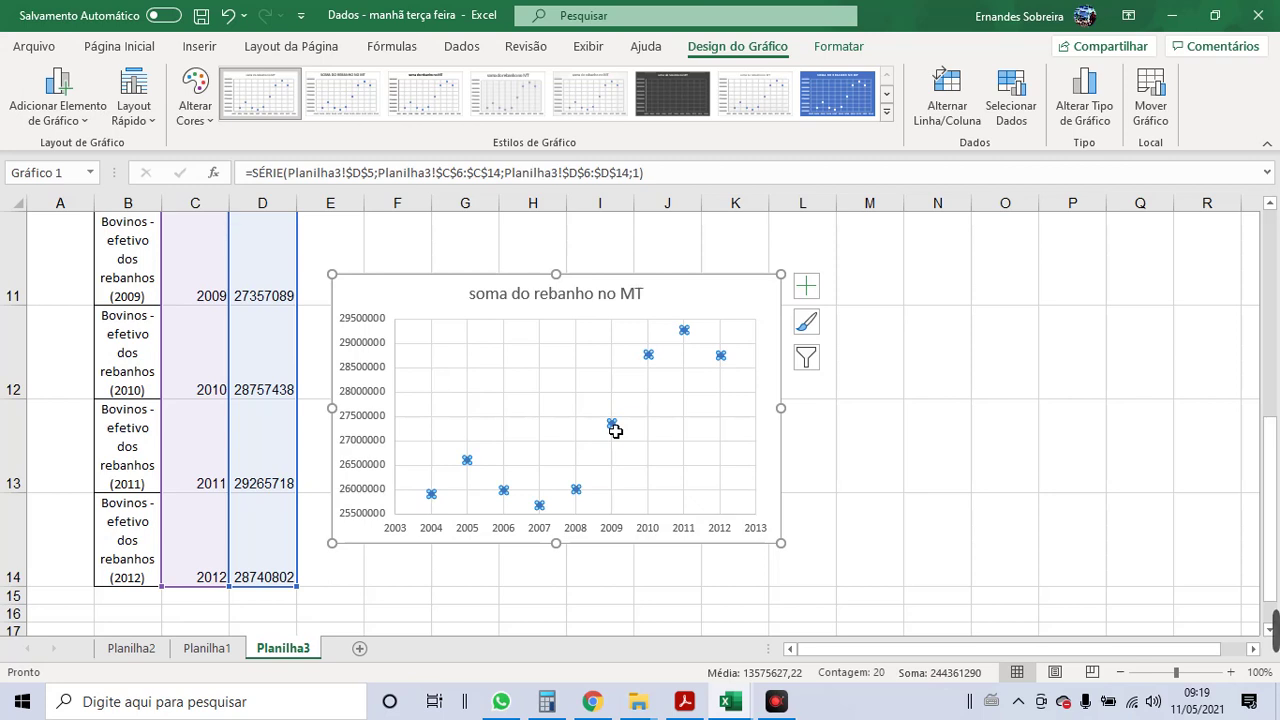
pyautogui.click(600, 420)
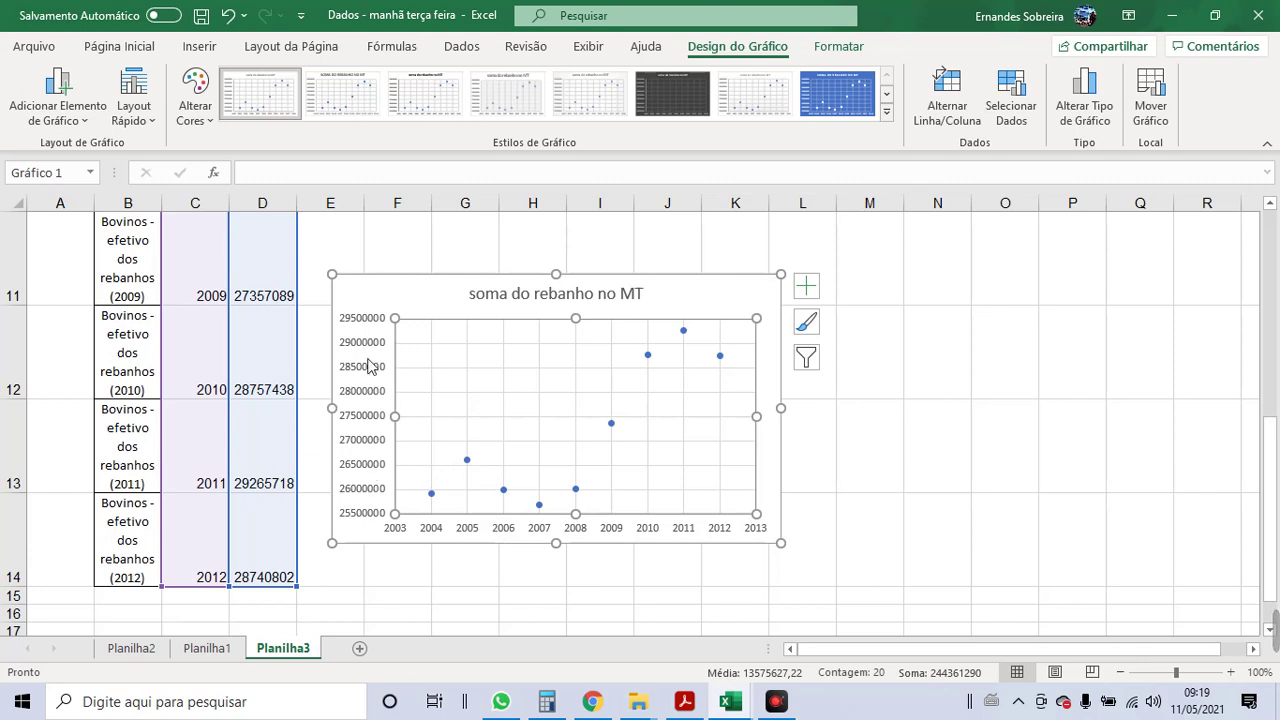
pyautogui.click(616, 429)
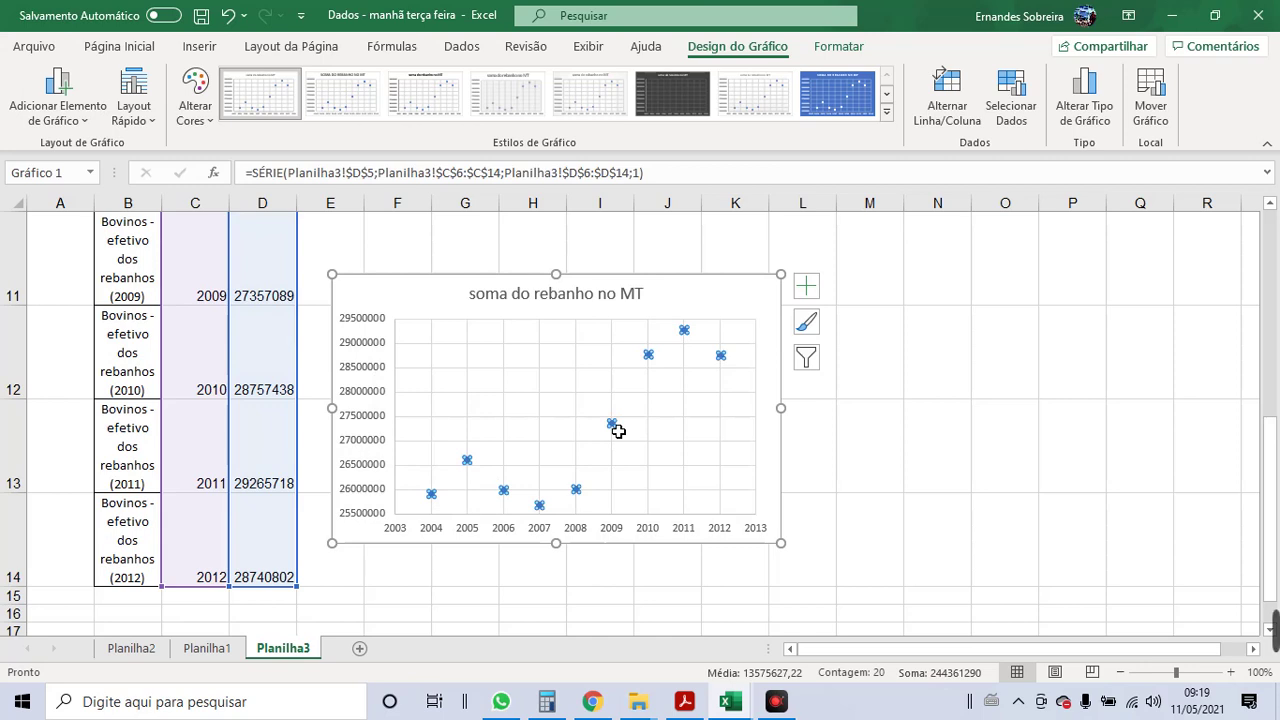
pyautogui.rightClick(614, 428)
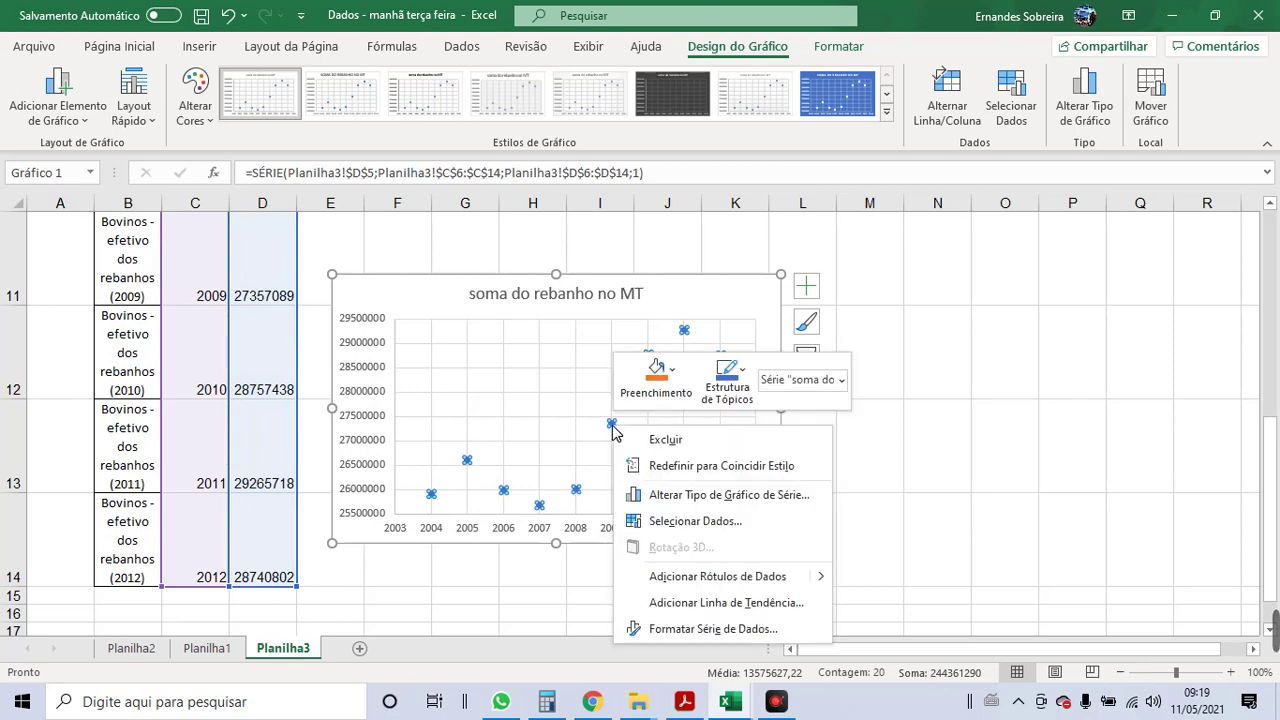
pyautogui.click(668, 602)
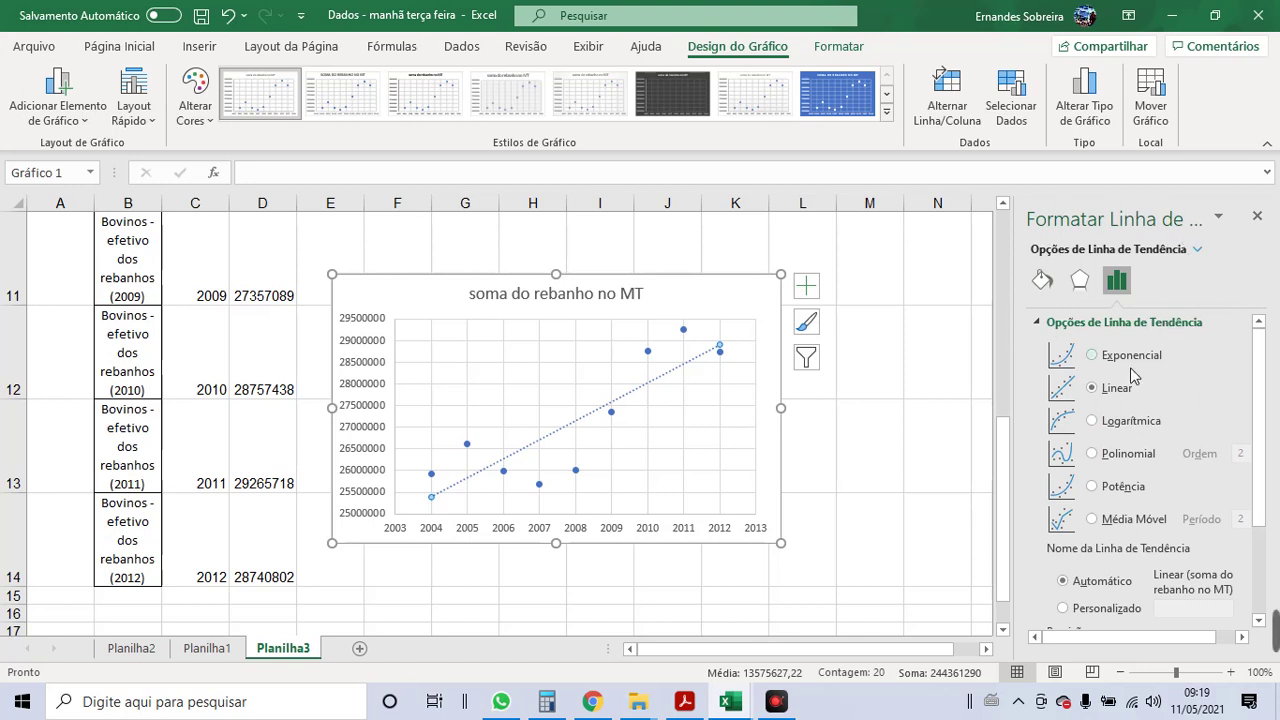
# - Display the trendline's R-squared value on the chart and move its label down, above the middle of the trendline
pyautogui.click(1042, 282)
pyautogui.click(1080, 283)
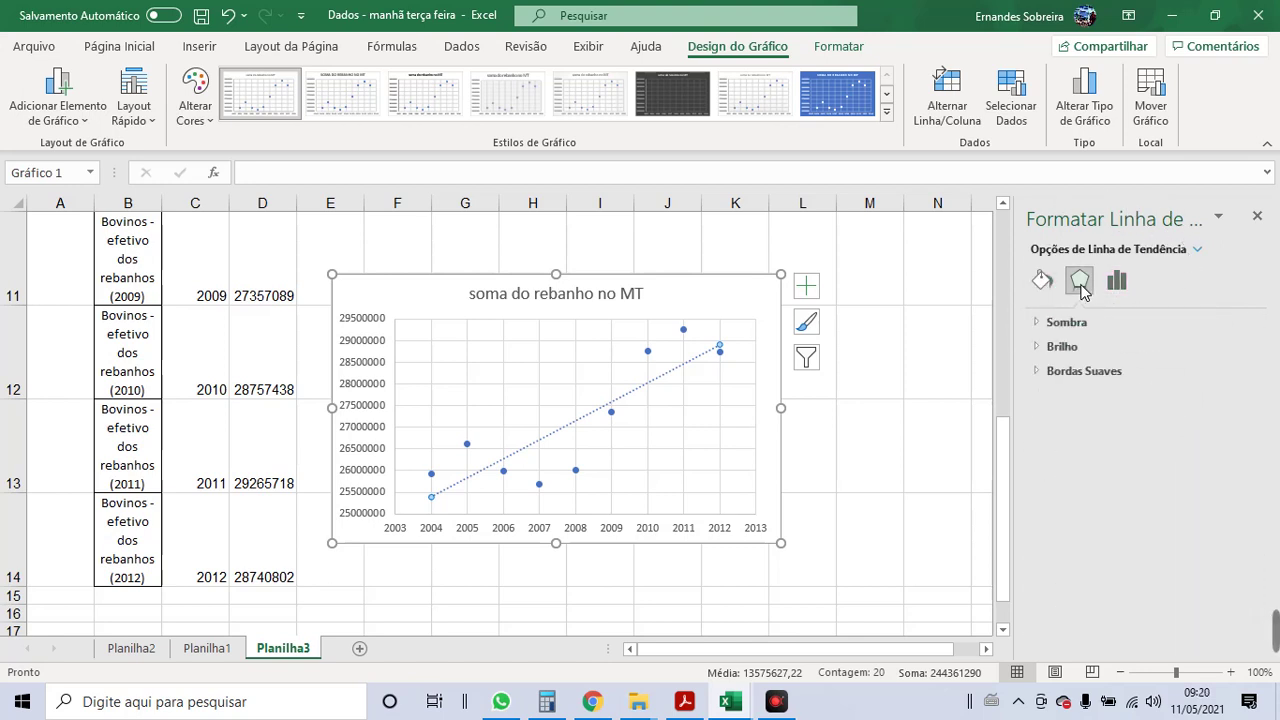
pyautogui.click(1116, 283)
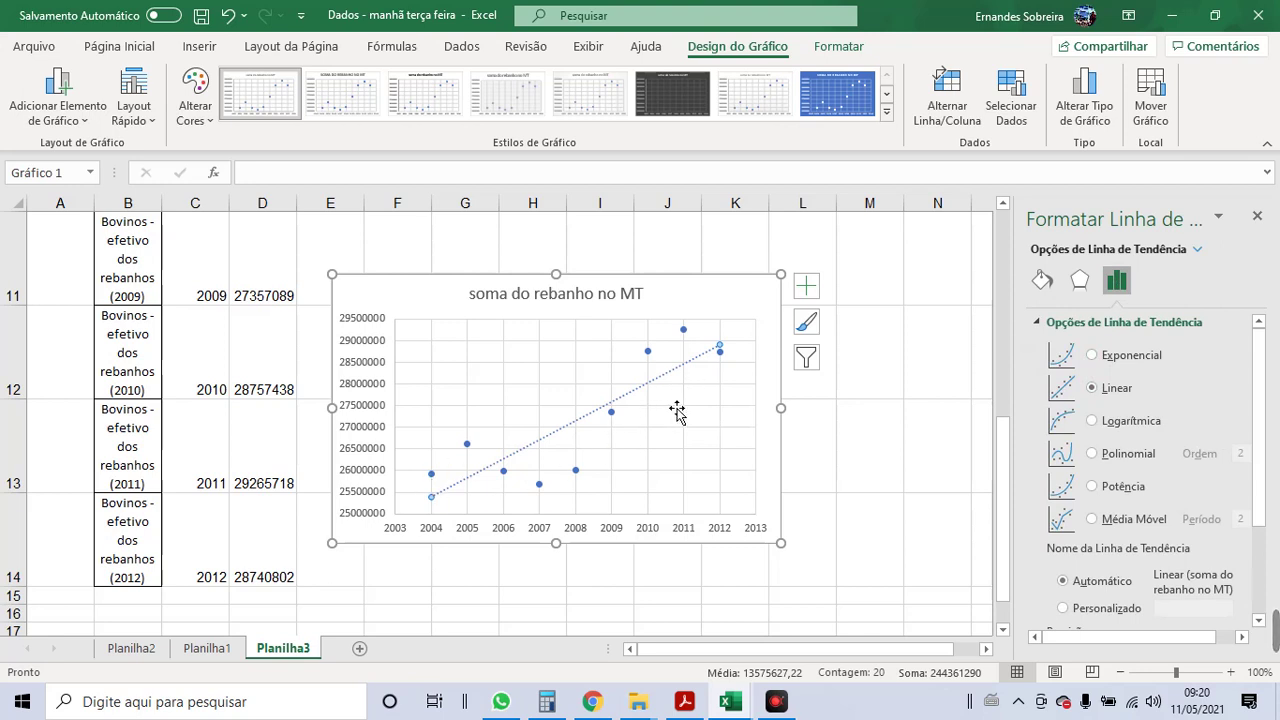
pyautogui.moveTo(1260, 349); pyautogui.dragTo(1272, 472)
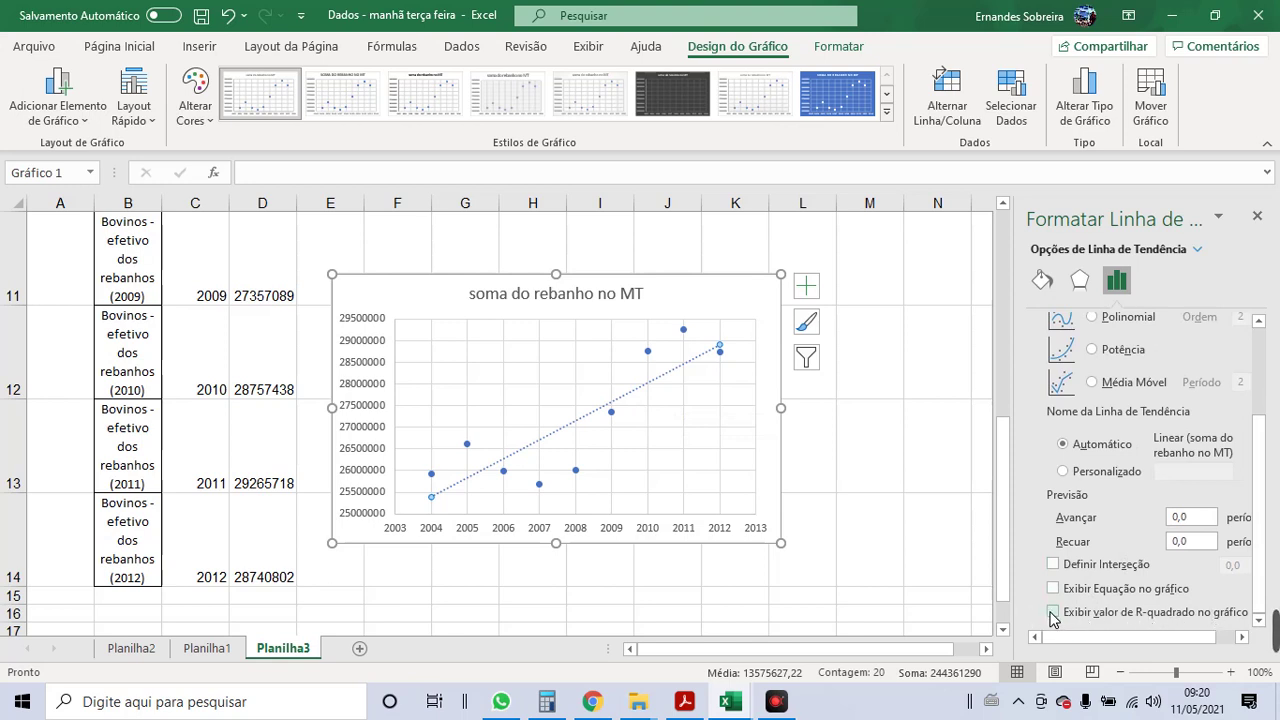
pyautogui.click(1052, 612)
pyautogui.click(683, 348)
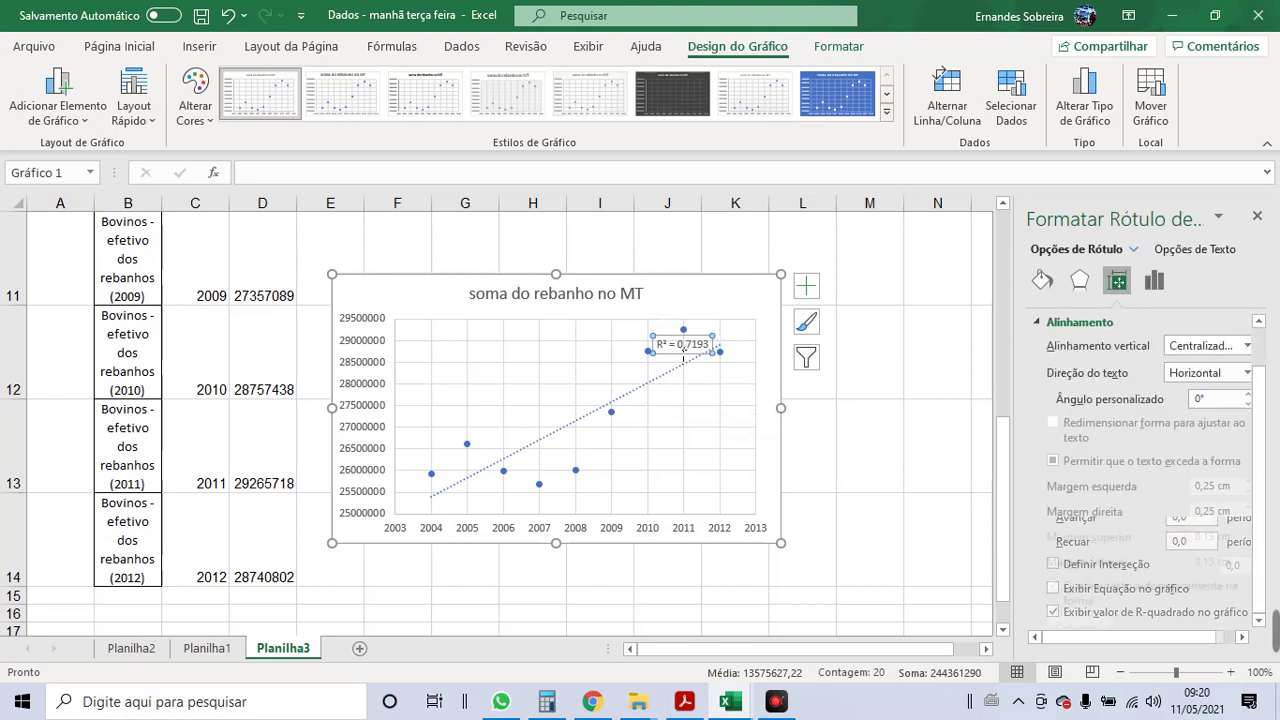
pyautogui.moveTo(683, 352); pyautogui.dragTo(617, 390)
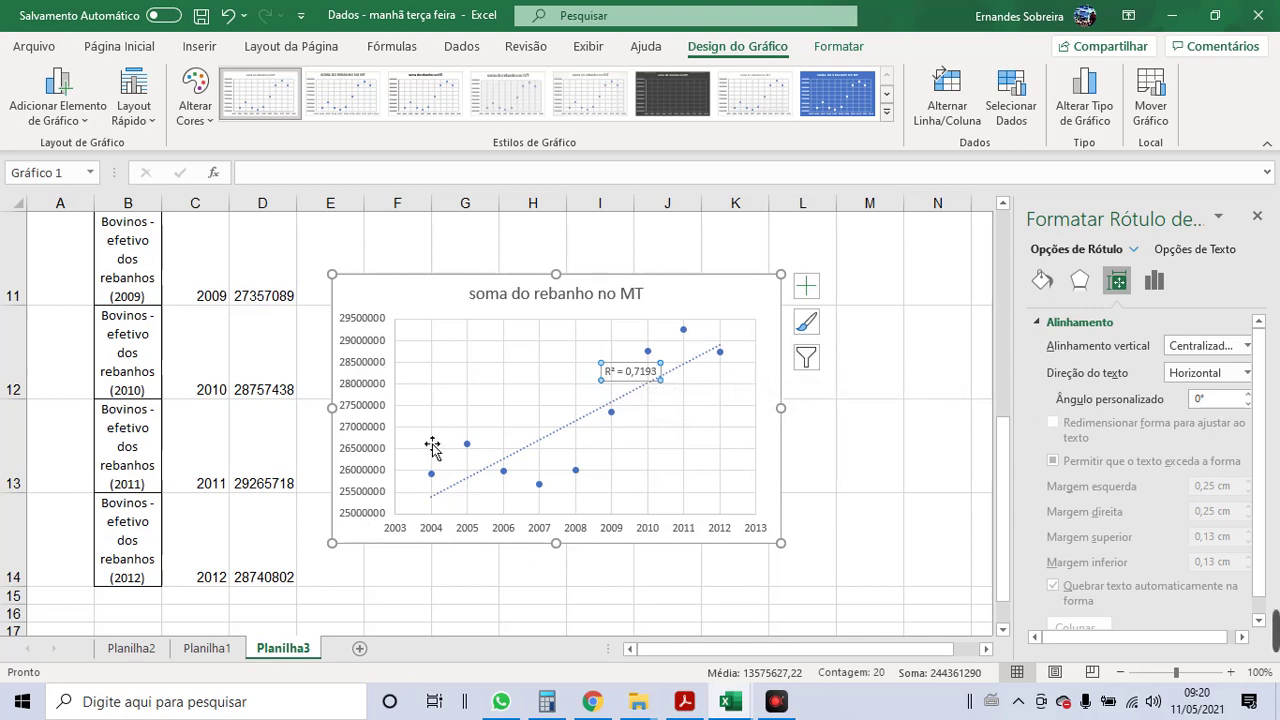
# - Display the trendline equation on the chart and shift the equation and R-squared label slightly away from the trendline
pyautogui.click(644, 388)
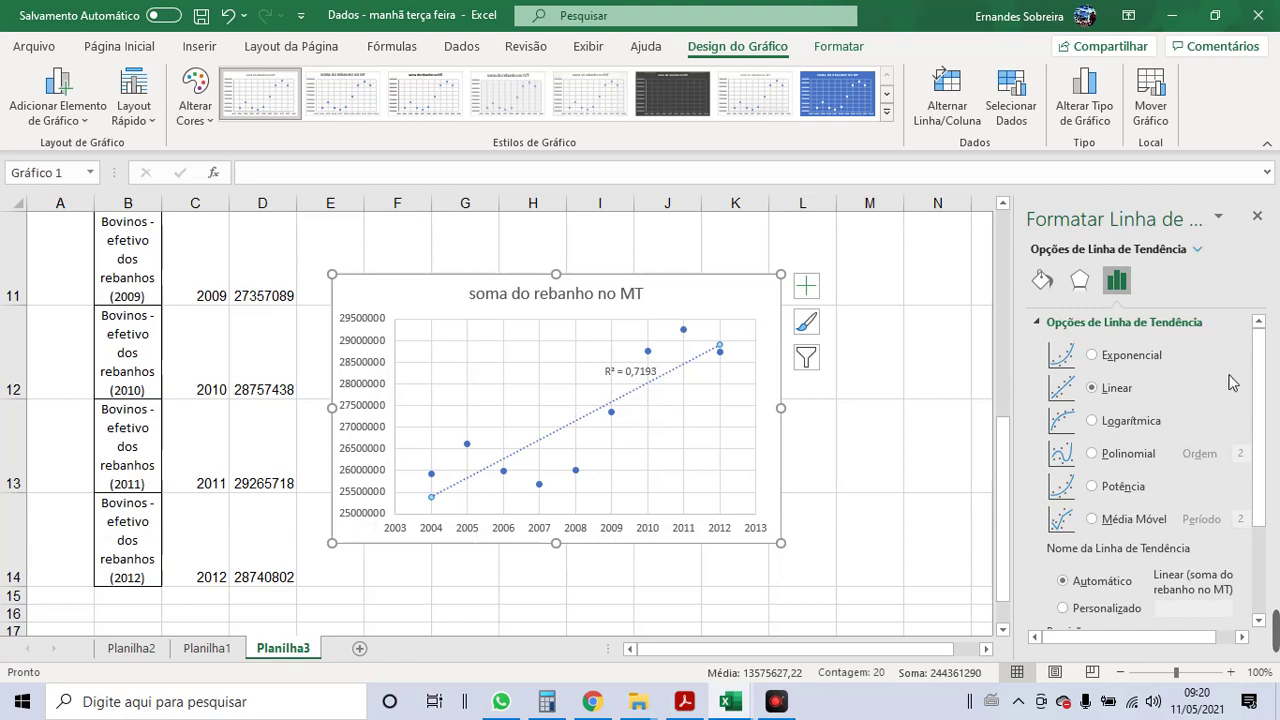
pyautogui.moveTo(1257, 378); pyautogui.dragTo(1257, 462)
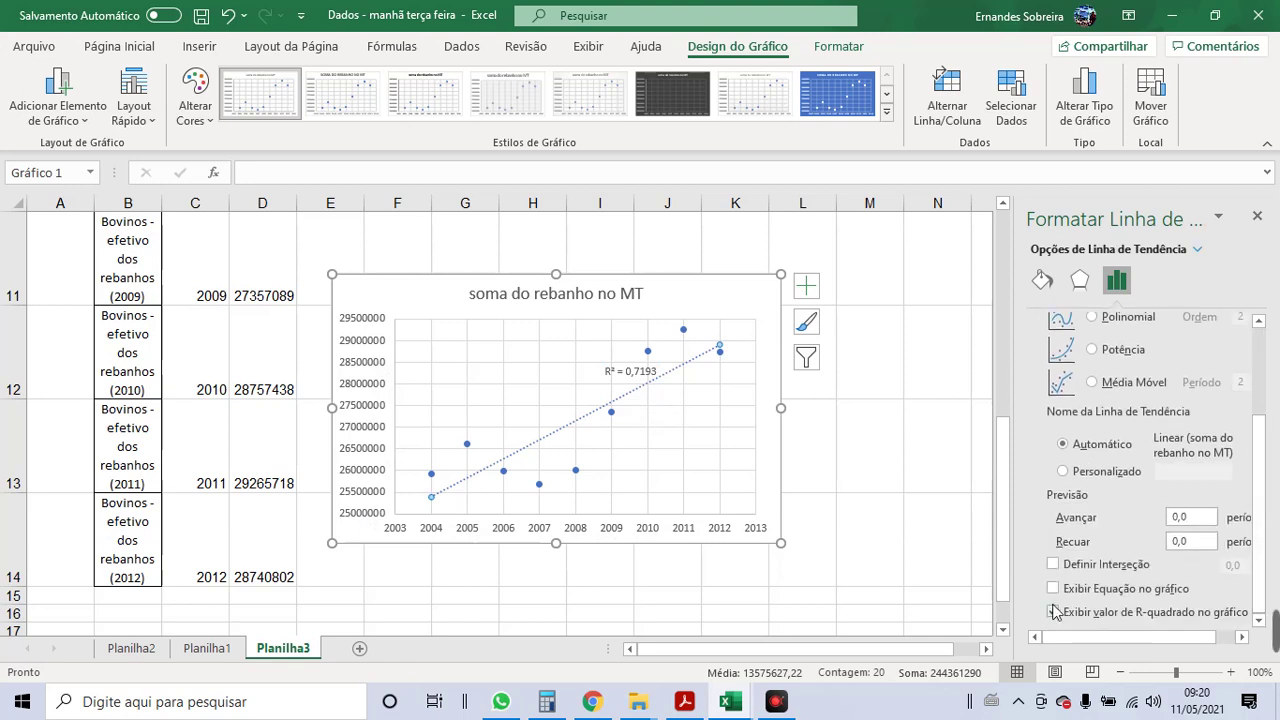
pyautogui.click(1054, 590)
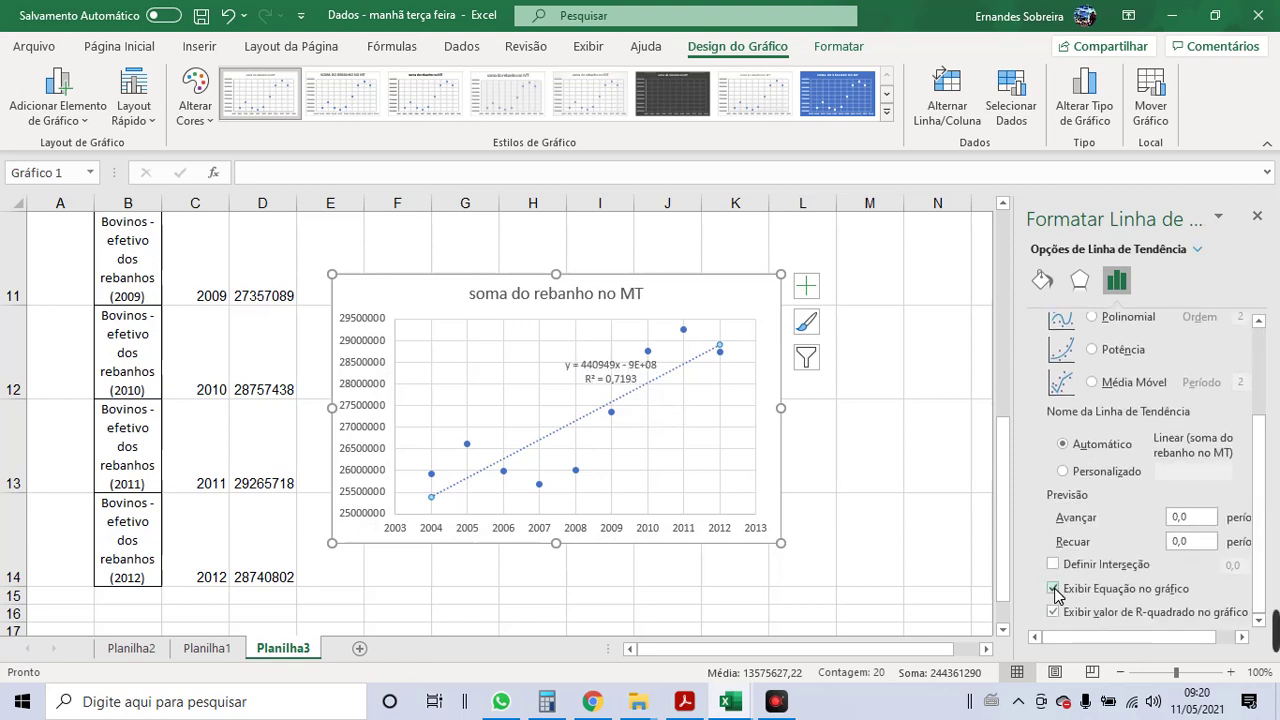
pyautogui.click(598, 372)
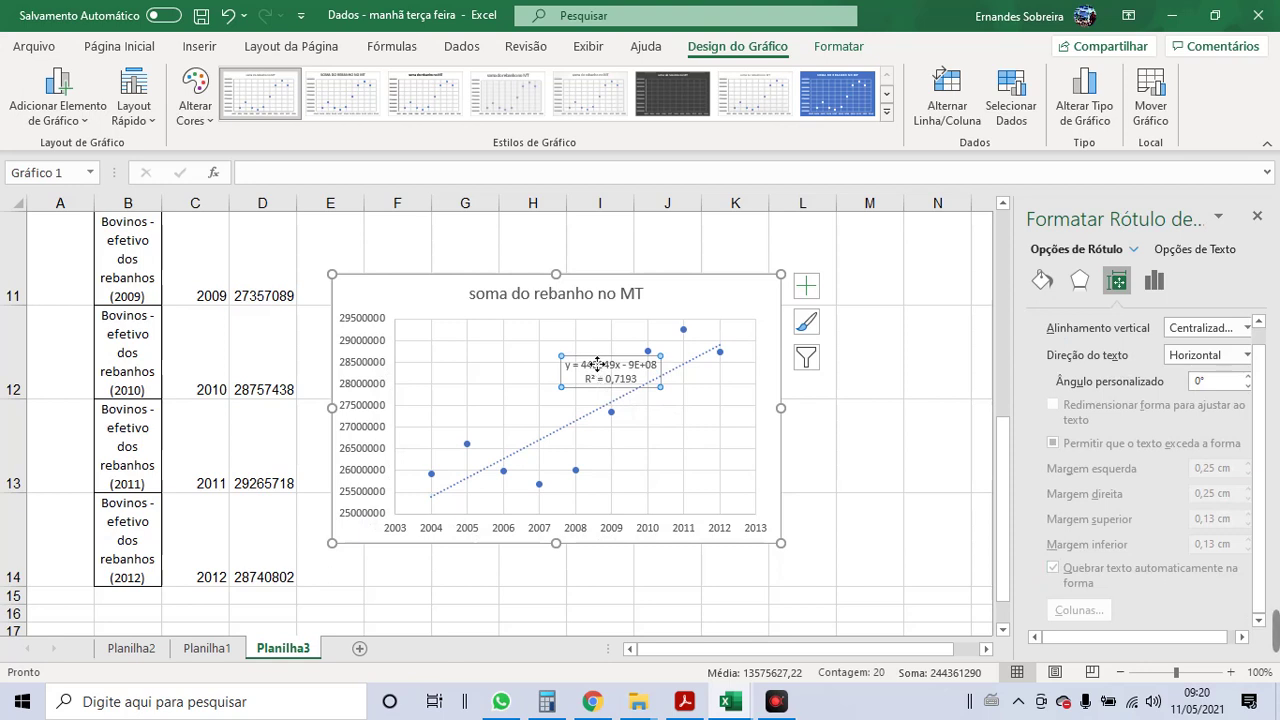
pyautogui.moveTo(597, 363); pyautogui.dragTo(577, 366)
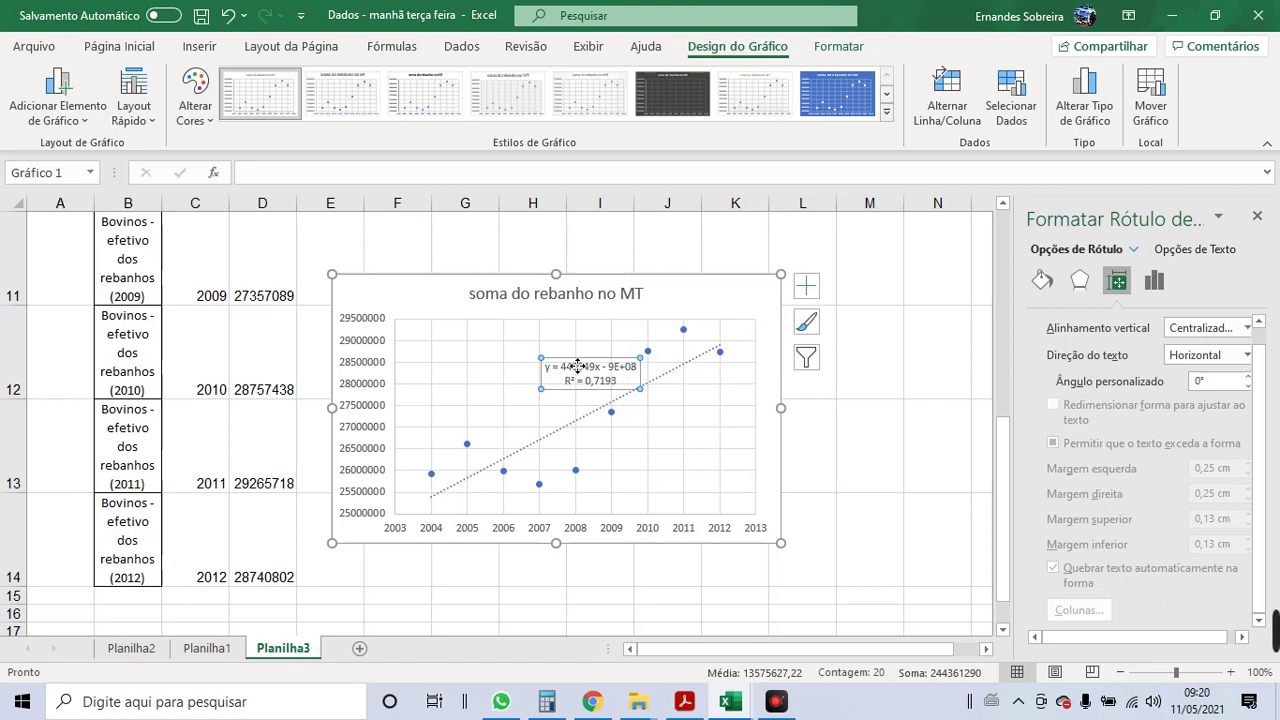
pyautogui.click(444, 310)
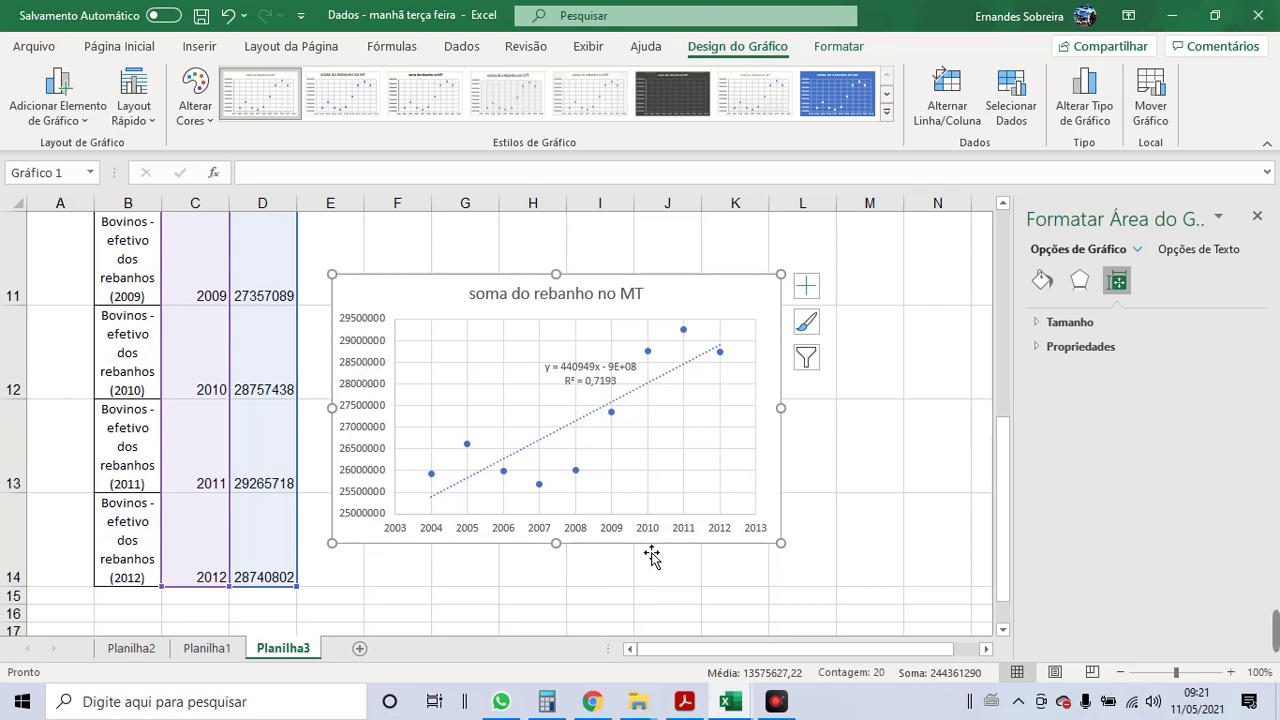
# - Check in the Excel add-ins list that Ferramentas de Análise and Ferramentas de Análise - VBA are enabled
pyautogui.scroll(2, 290, 341)
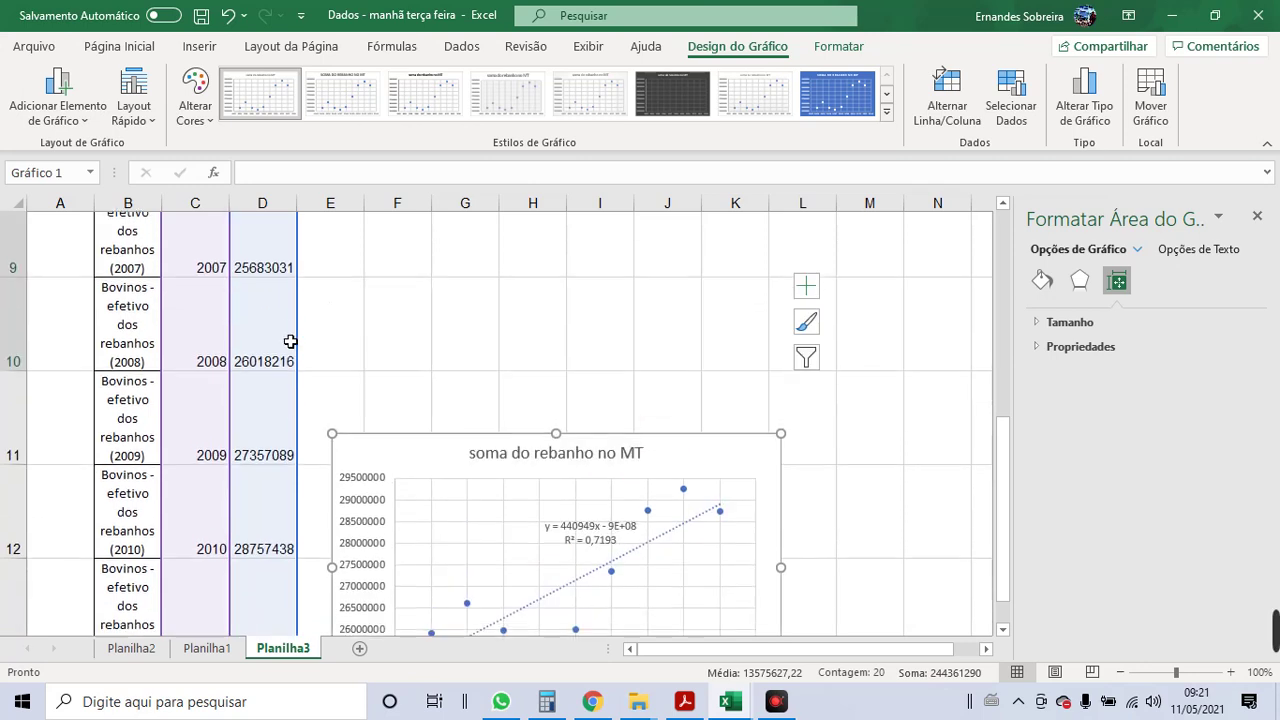
pyautogui.scroll(3, 290, 341)
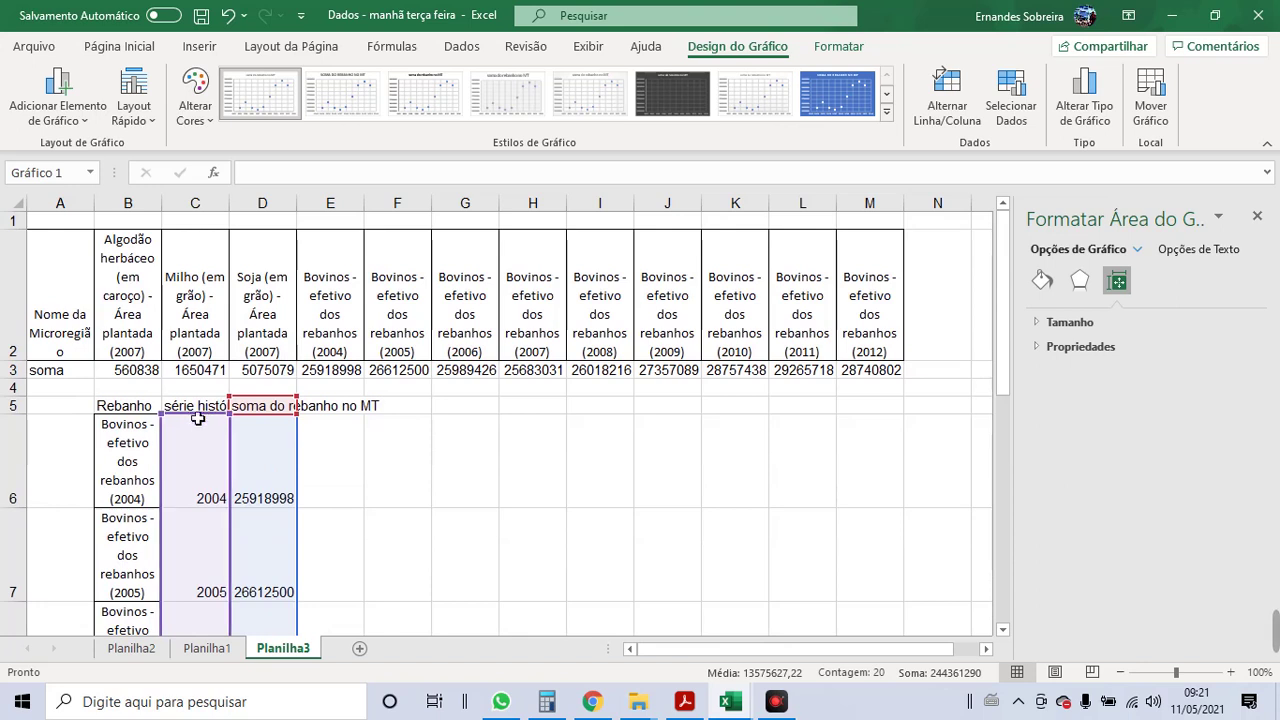
pyautogui.click(196, 406)
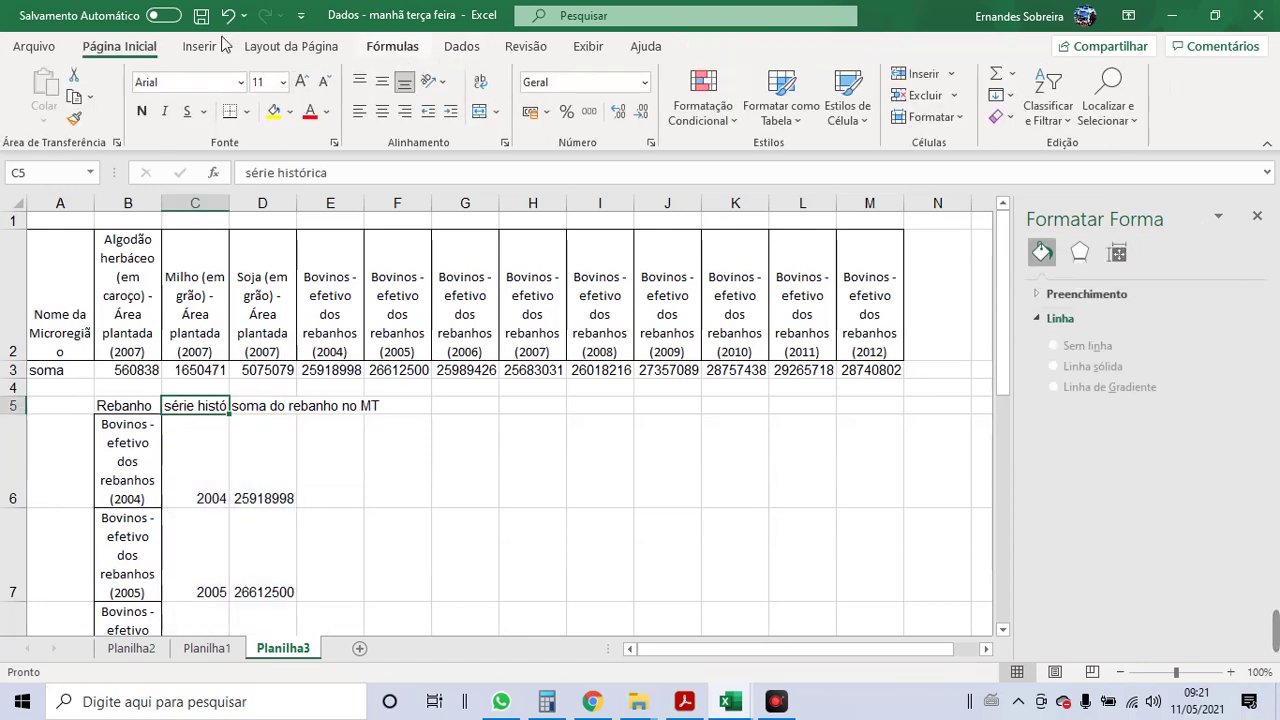
pyautogui.click(38, 48)
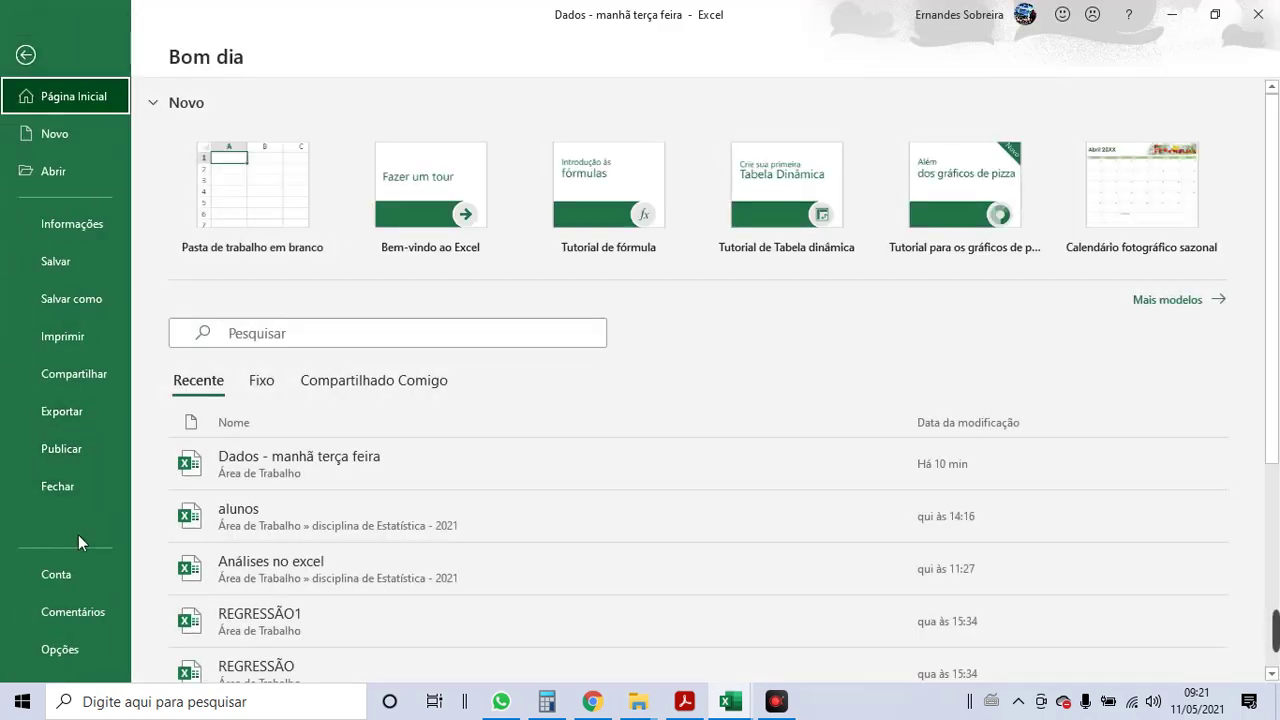
pyautogui.click(58, 649)
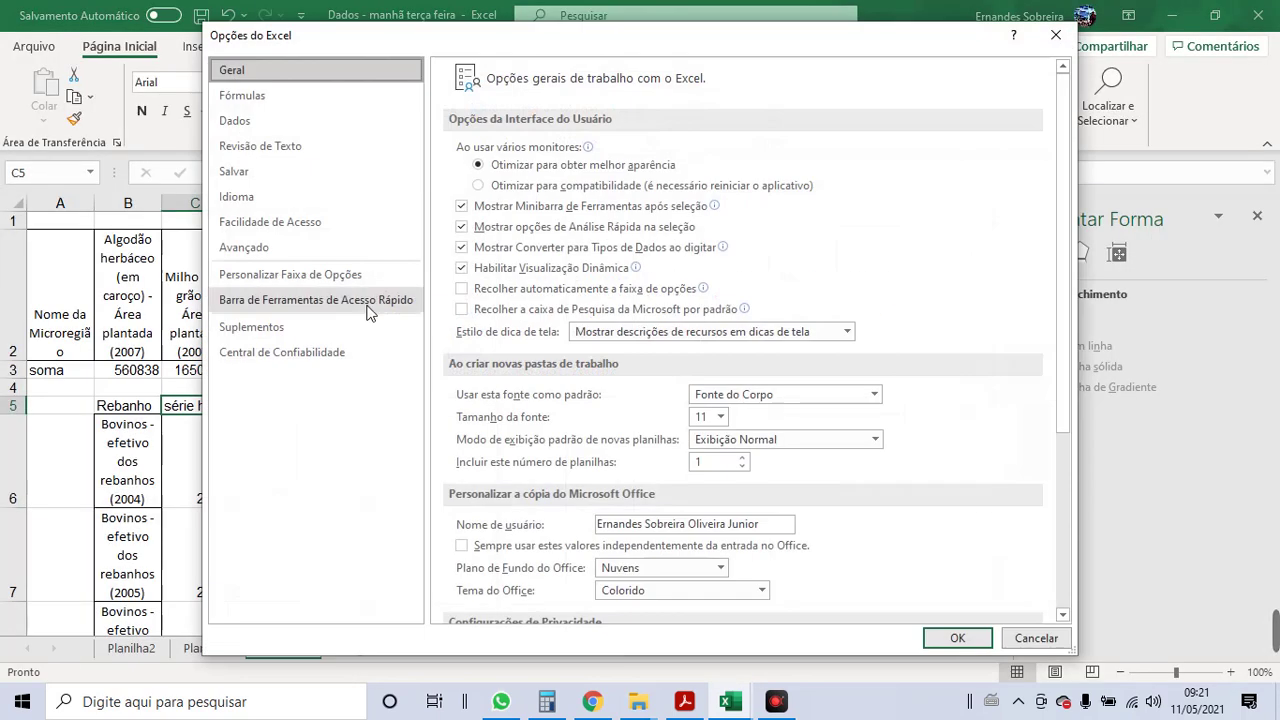
pyautogui.click(305, 335)
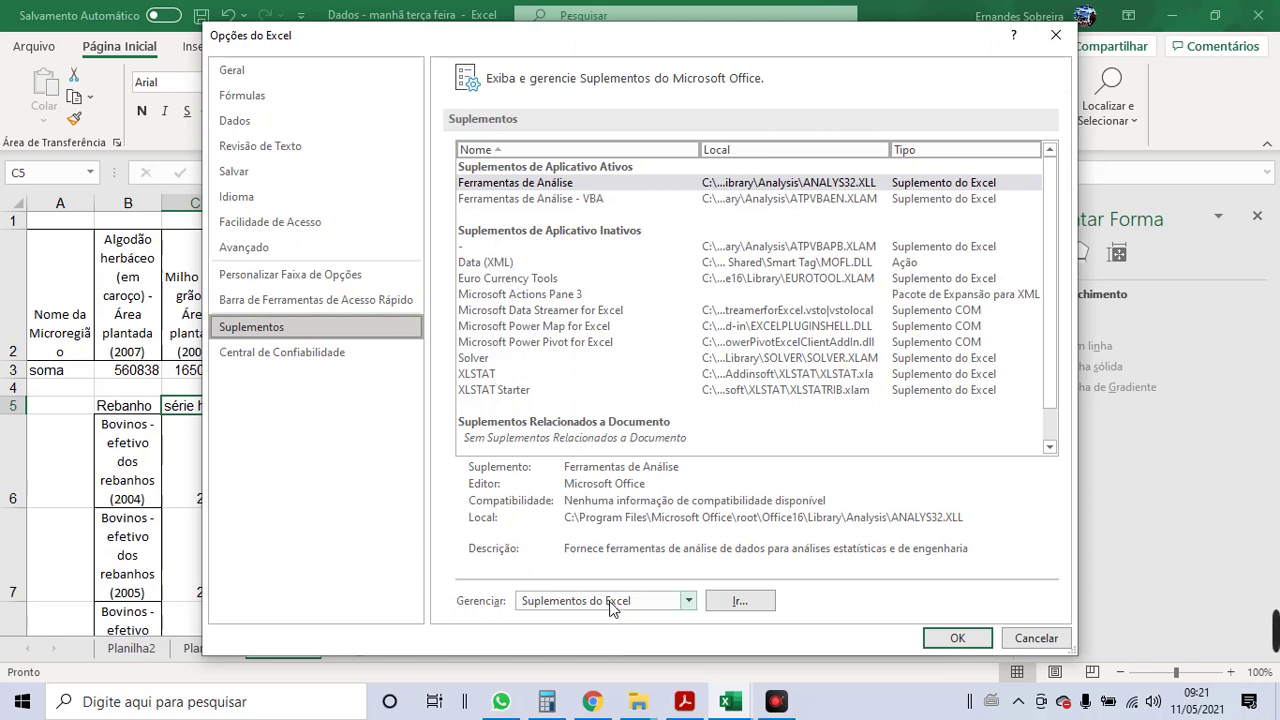
pyautogui.click(738, 601)
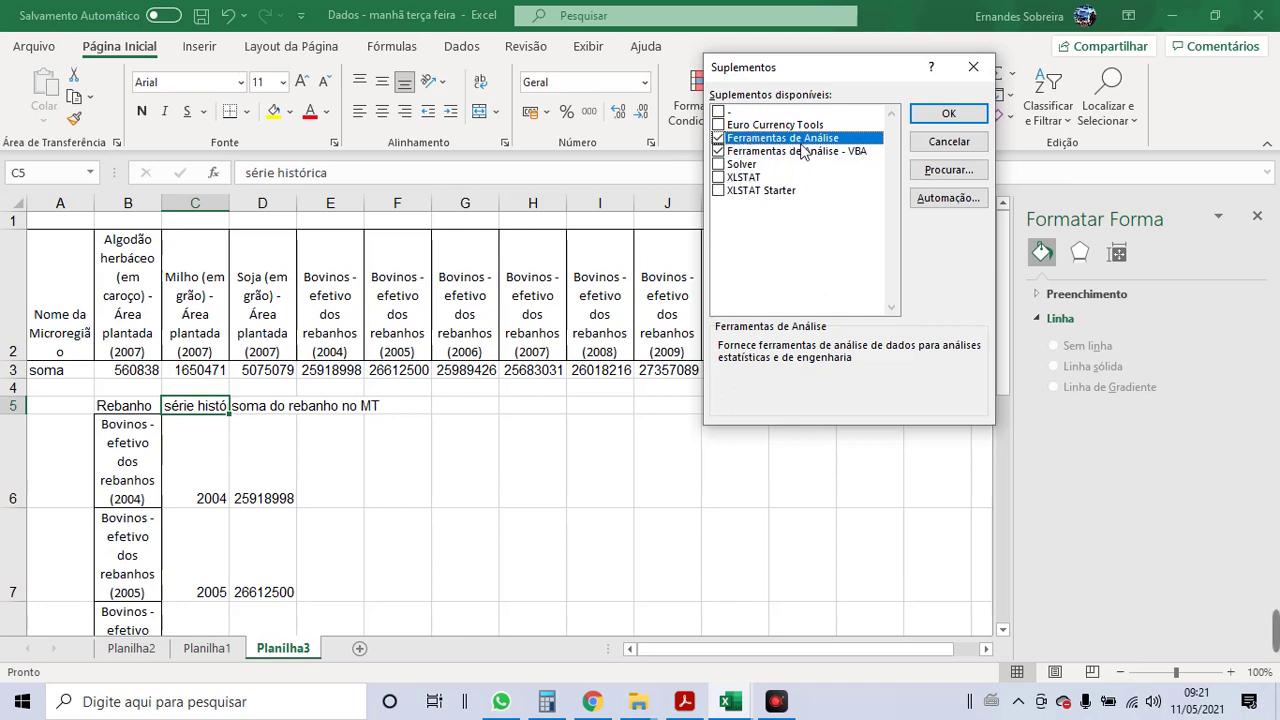
pyautogui.click(929, 116)
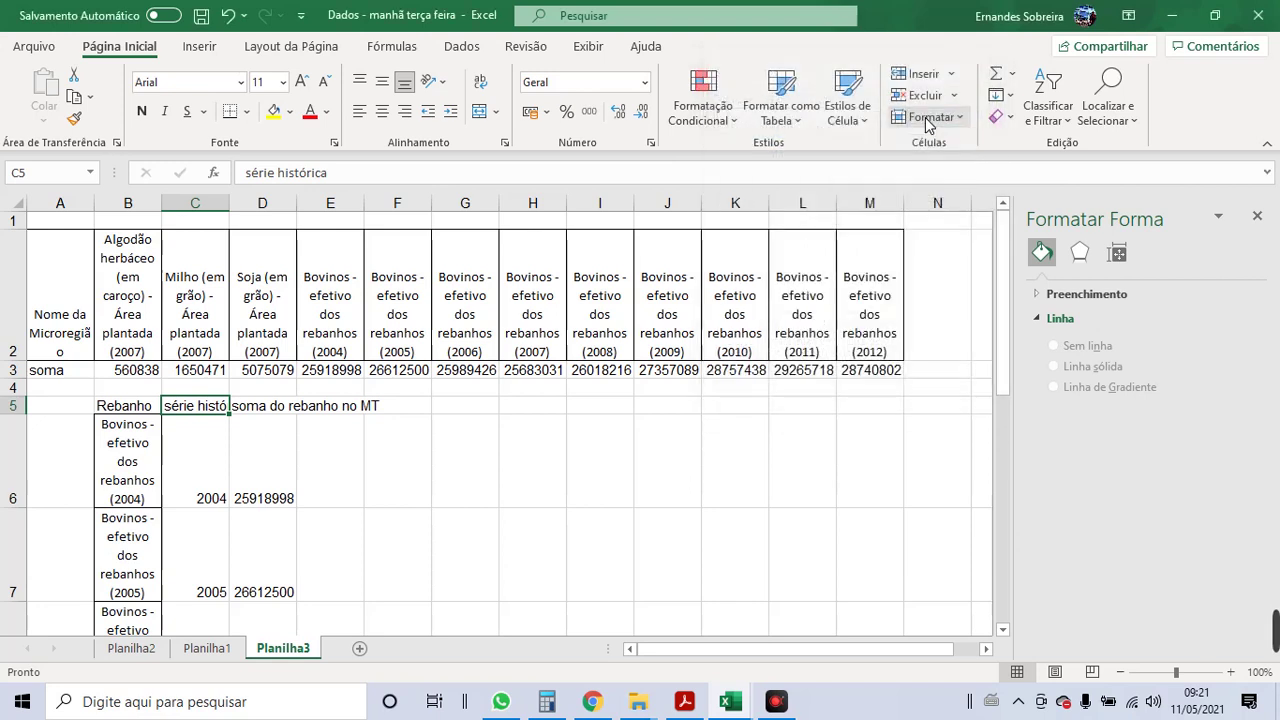
# - Start the Regressão tool from the data analysis tools
pyautogui.click(449, 50)
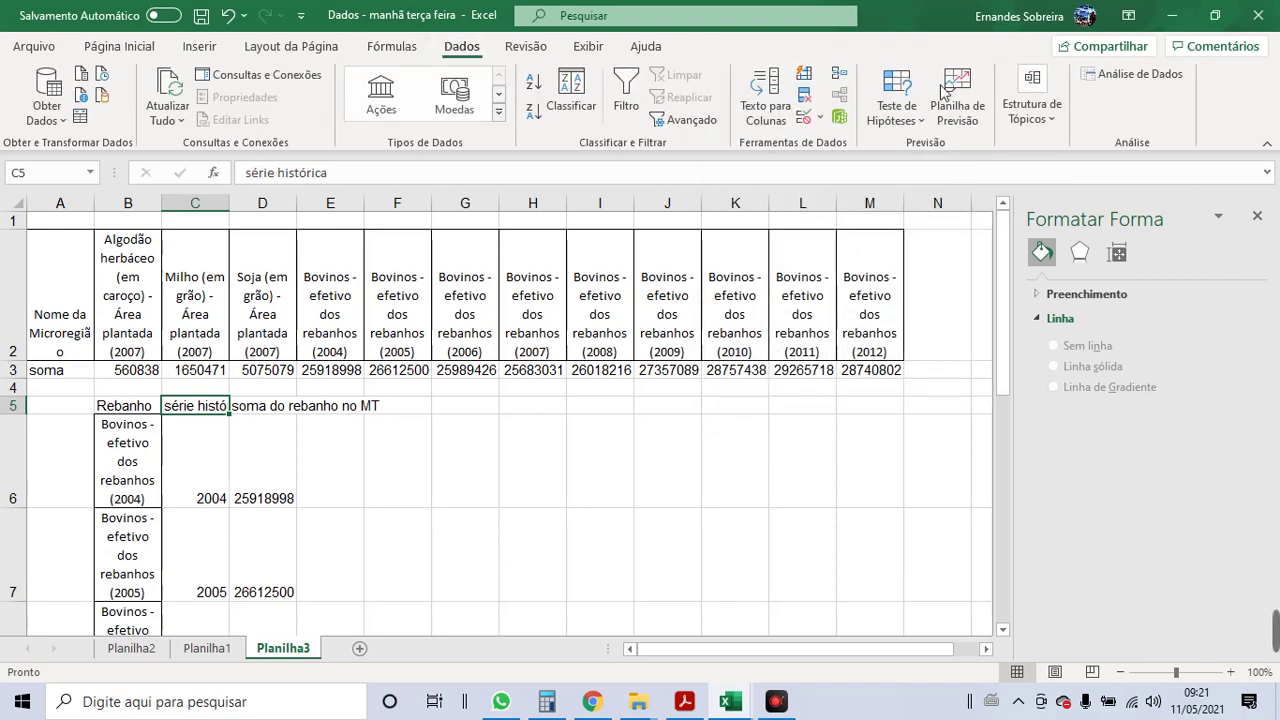
pyautogui.click(1130, 80)
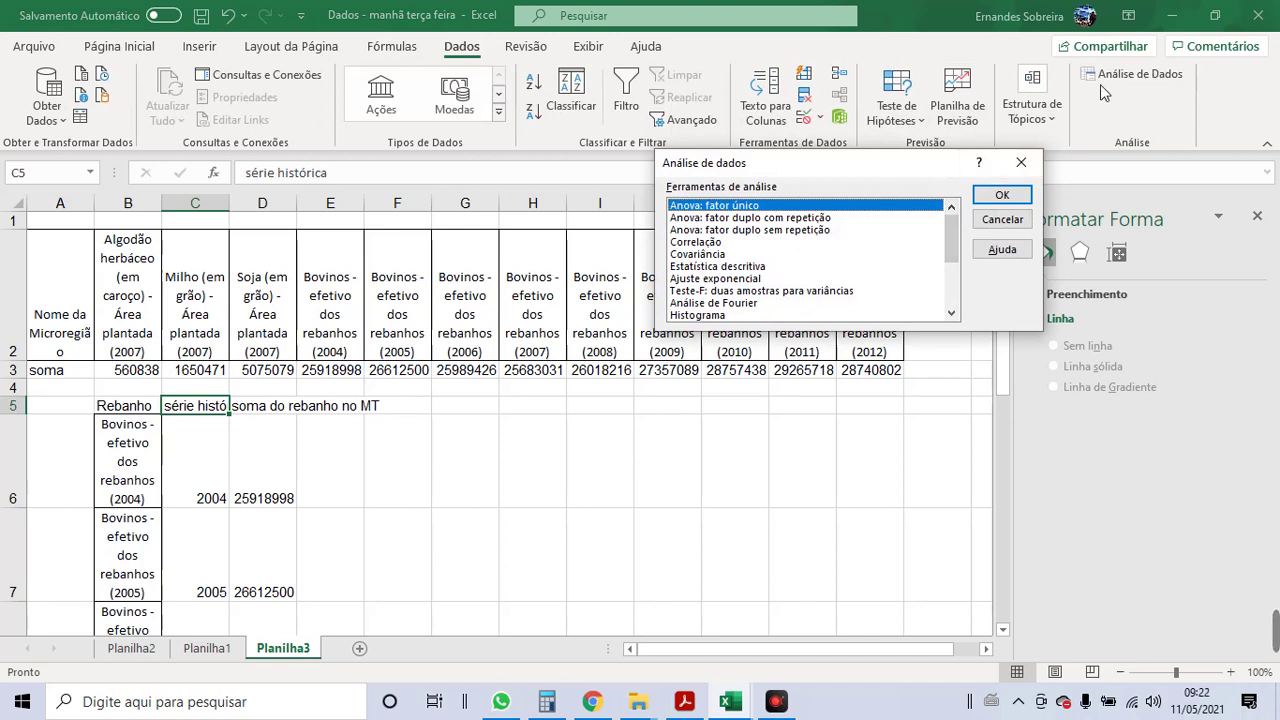
pyautogui.moveTo(872, 170); pyautogui.dragTo(670, 256)
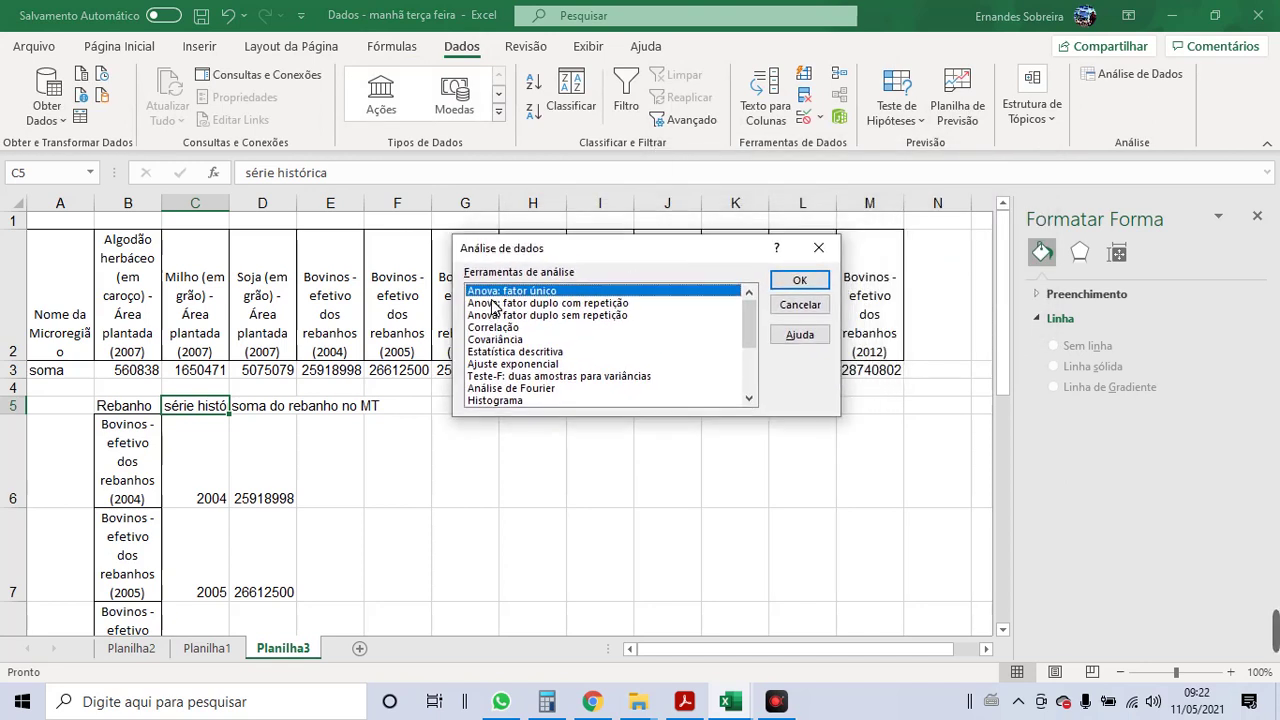
pyautogui.press('Down')
pyautogui.press('Down')
pyautogui.press('Down')
pyautogui.press('Down')
pyautogui.press('Down')
pyautogui.press('Down')
pyautogui.press('Down')
pyautogui.press('Down')
pyautogui.press('Down')
pyautogui.press('Down')
pyautogui.press('Down')
pyautogui.press('Down')
pyautogui.press('Down')
pyautogui.press('Down')
pyautogui.press('Down')
pyautogui.press('Down')
pyautogui.press('Down')
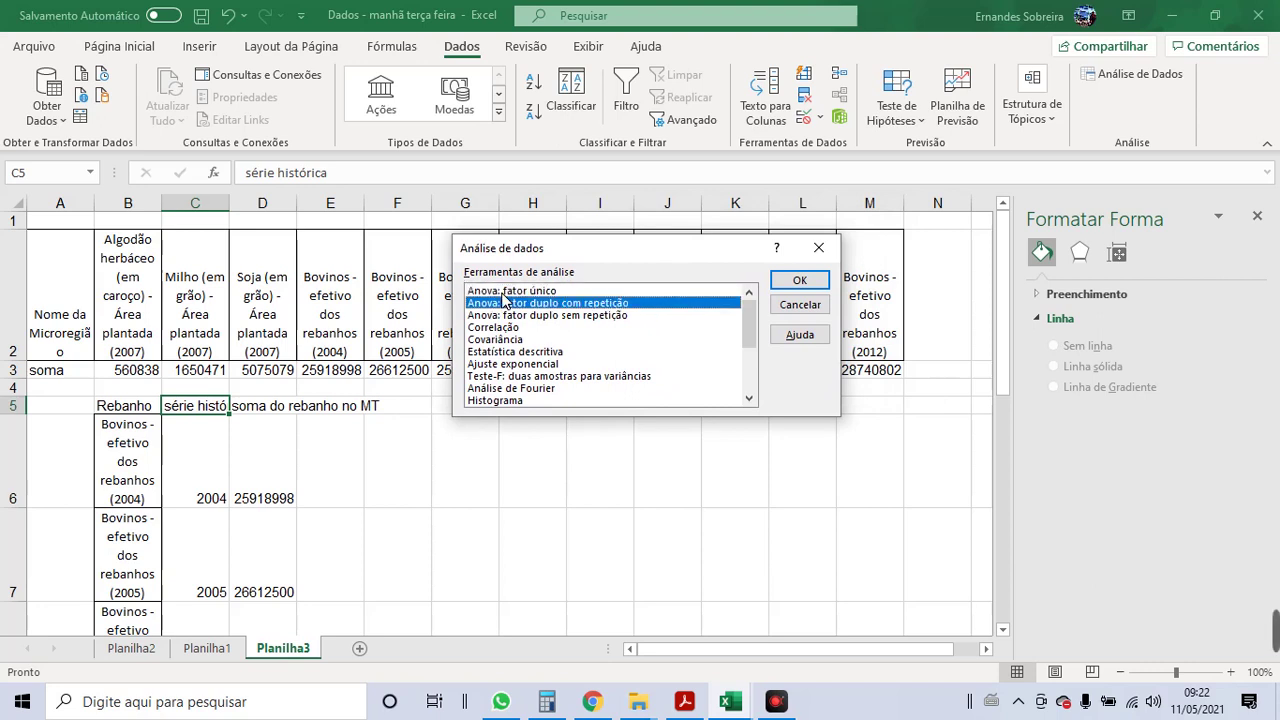
pyautogui.press('Up')
pyautogui.press('Up')
pyautogui.press('Up')
pyautogui.press('Up')
pyautogui.press('Up')
pyautogui.press('Up')
pyautogui.press('Up')
pyautogui.press('Up')
pyautogui.press('Up')
pyautogui.press('Up')
pyautogui.press('Up')
pyautogui.press('Up')
pyautogui.press('Up')
pyautogui.press('Up')
pyautogui.press('Up')
pyautogui.press('Up')
pyautogui.press('Up')
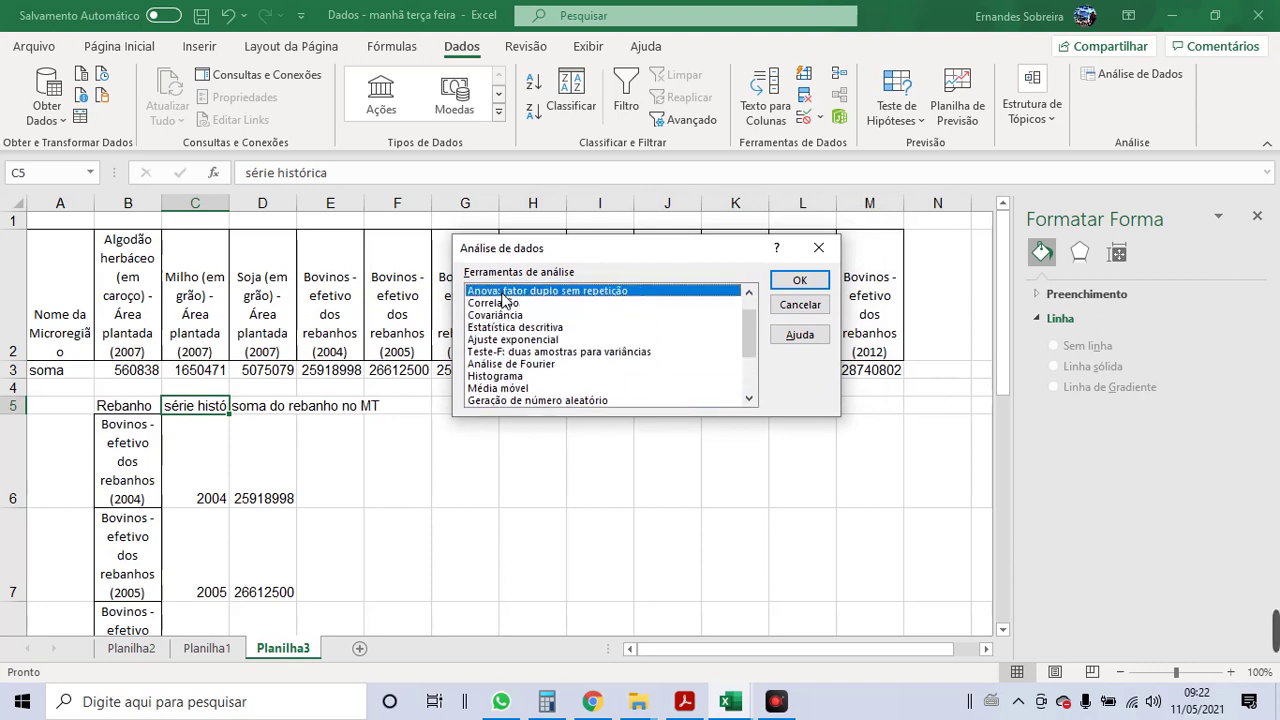
pyautogui.press('Down')
pyautogui.press('Down')
pyautogui.press('Down')
pyautogui.press('Down')
pyautogui.press('Down')
pyautogui.press('Down')
pyautogui.press('Down')
pyautogui.press('Down')
pyautogui.press('Down')
pyautogui.press('Down')
pyautogui.press('Down')
pyautogui.press('Down')
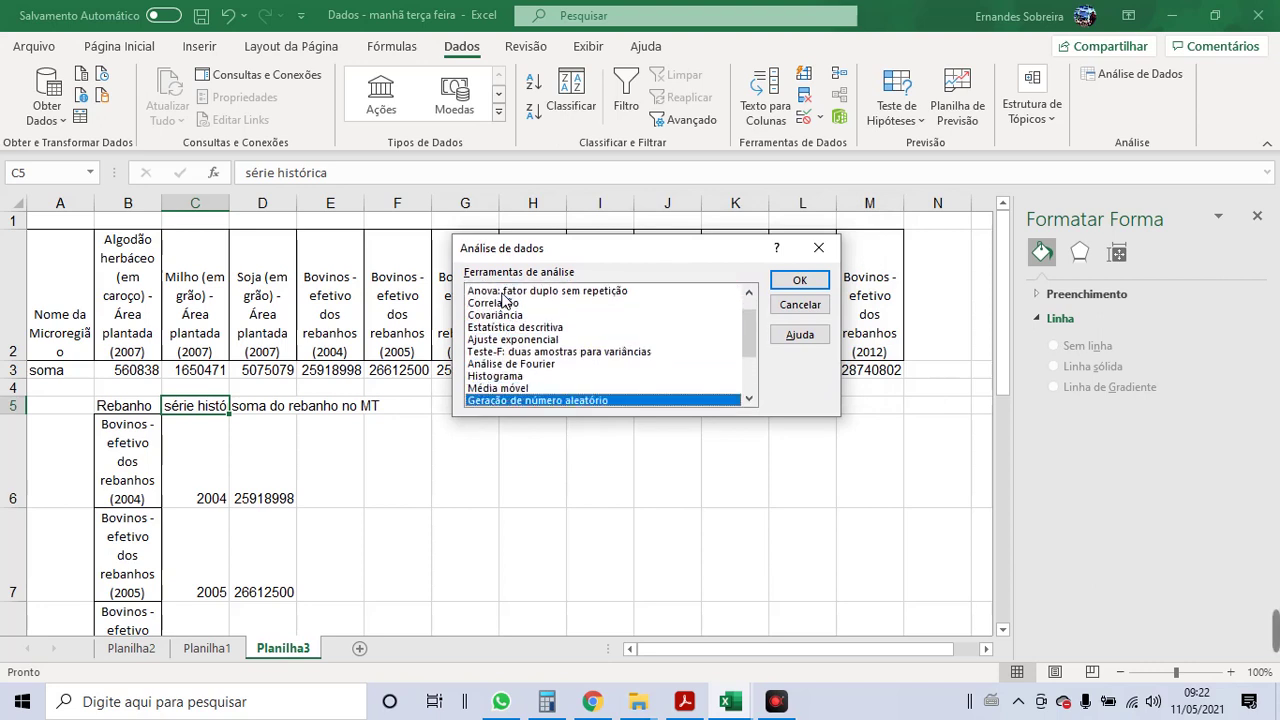
pyautogui.press('Down')
pyautogui.press('Down')
pyautogui.press('Down')
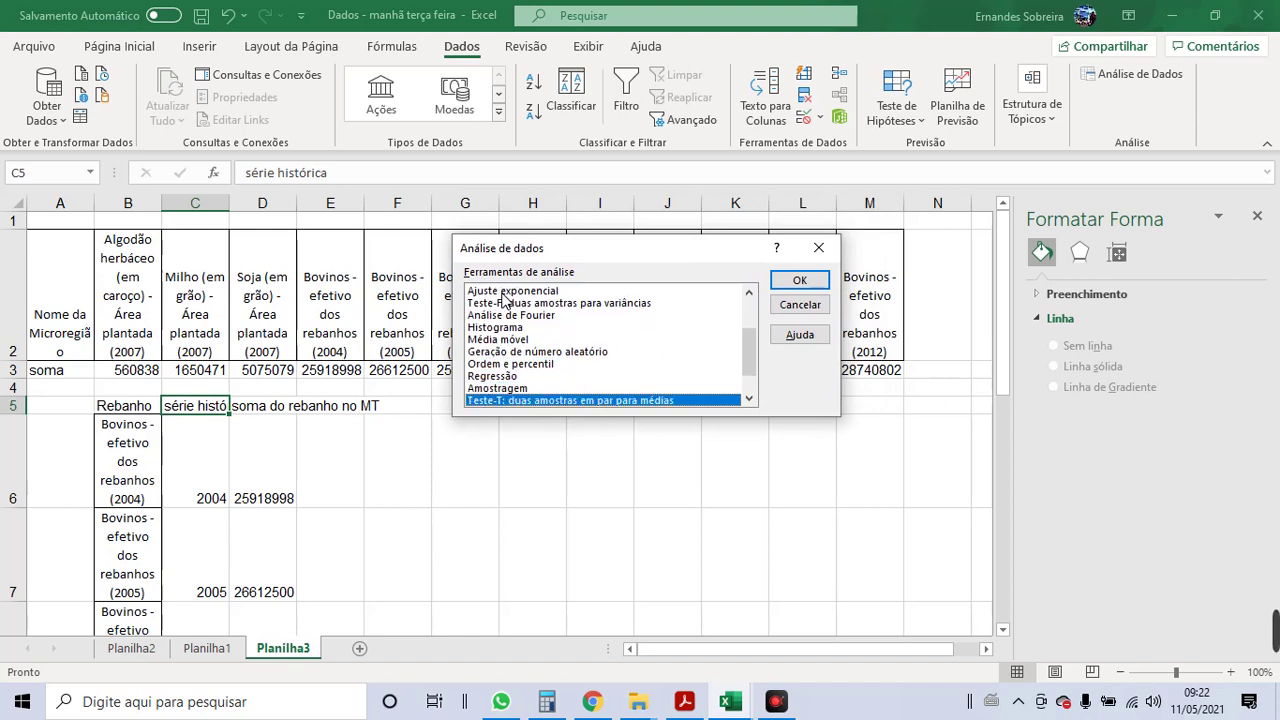
pyautogui.press('Up')
pyautogui.press('Up')
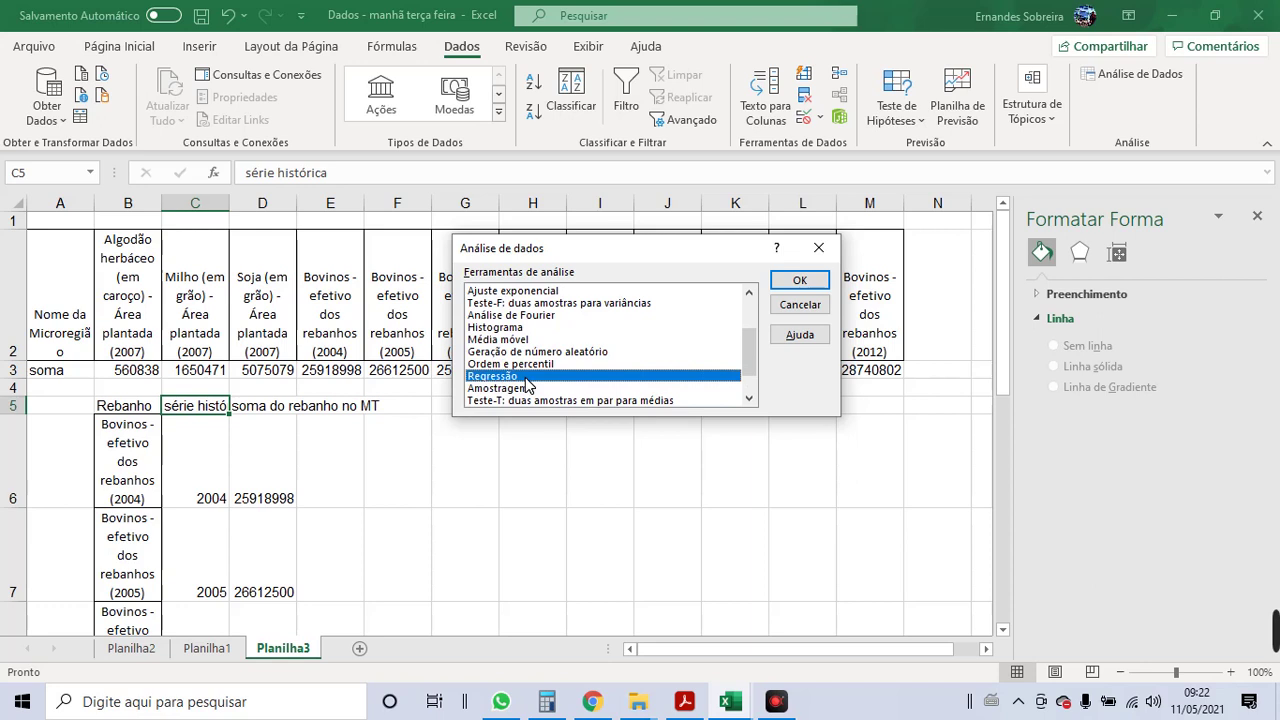
pyautogui.click(799, 286)
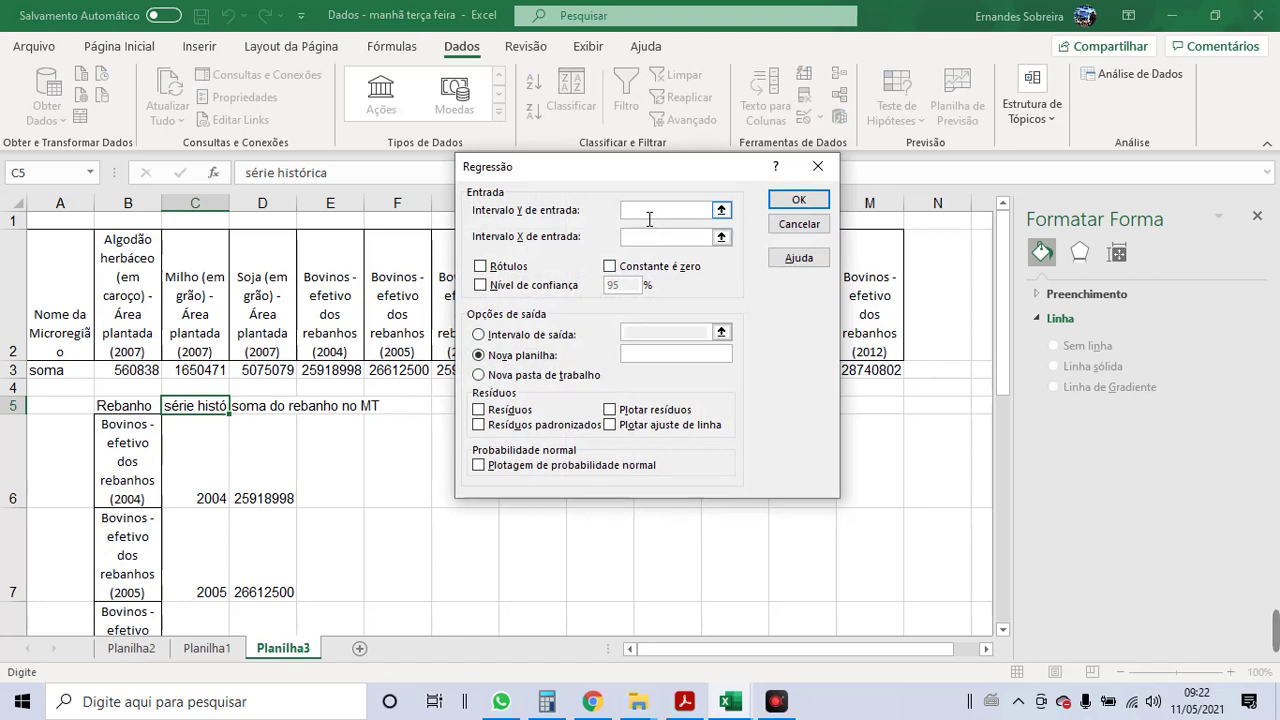
# - Set the regression's Y input range to $D$5:$D$14 and its X input range to $C$5:$C$14
pyautogui.click(276, 408)
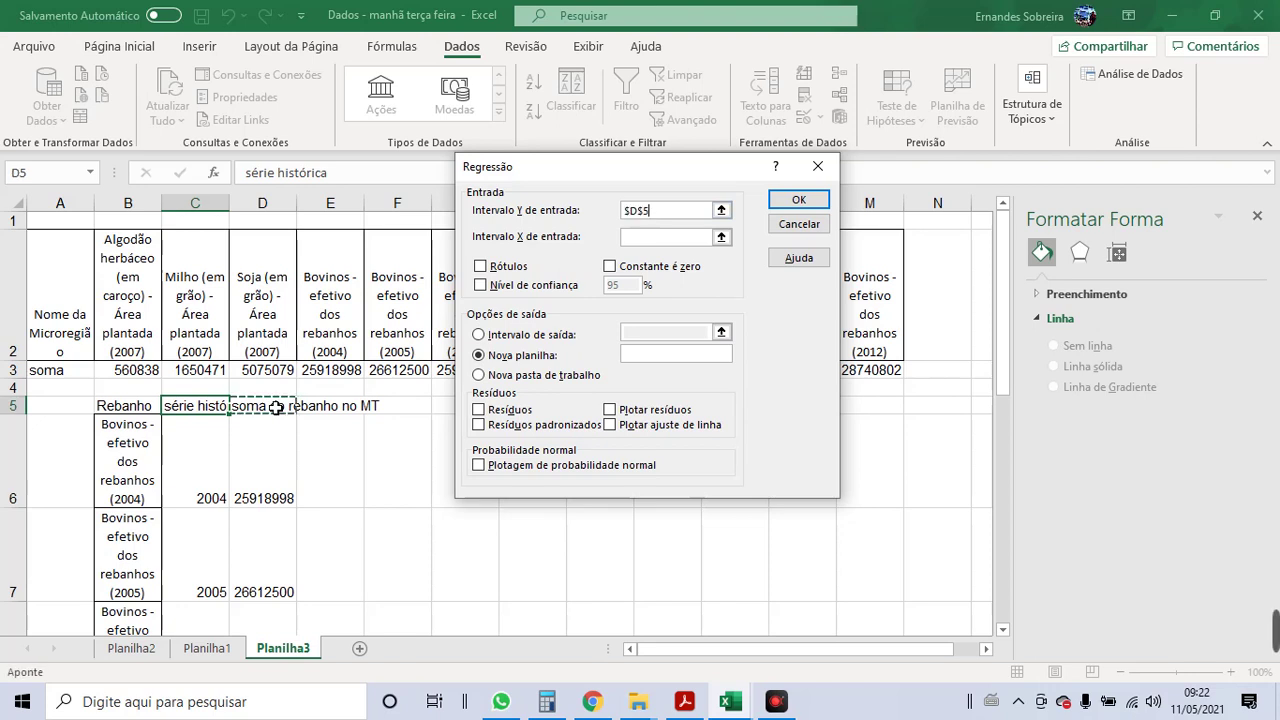
pyautogui.hotkey('ctrl', 'shift', 'Down')
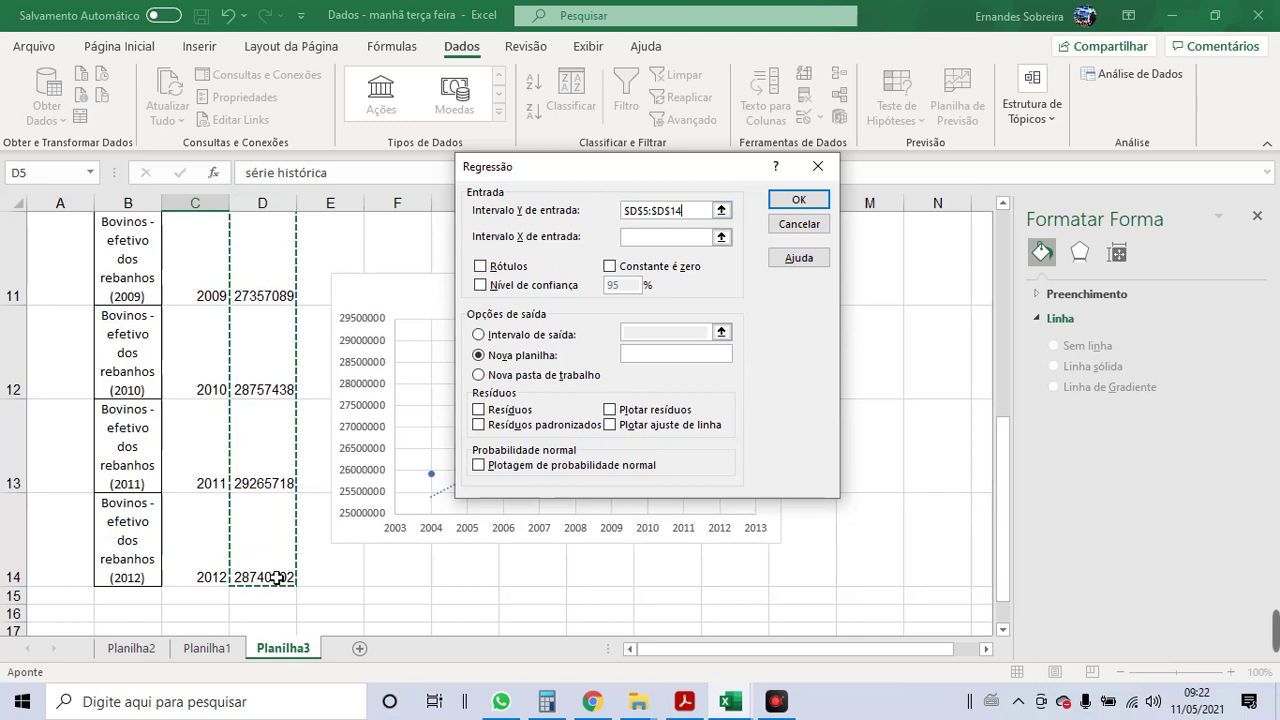
pyautogui.click(638, 243)
pyautogui.scroll(1, 268, 308)
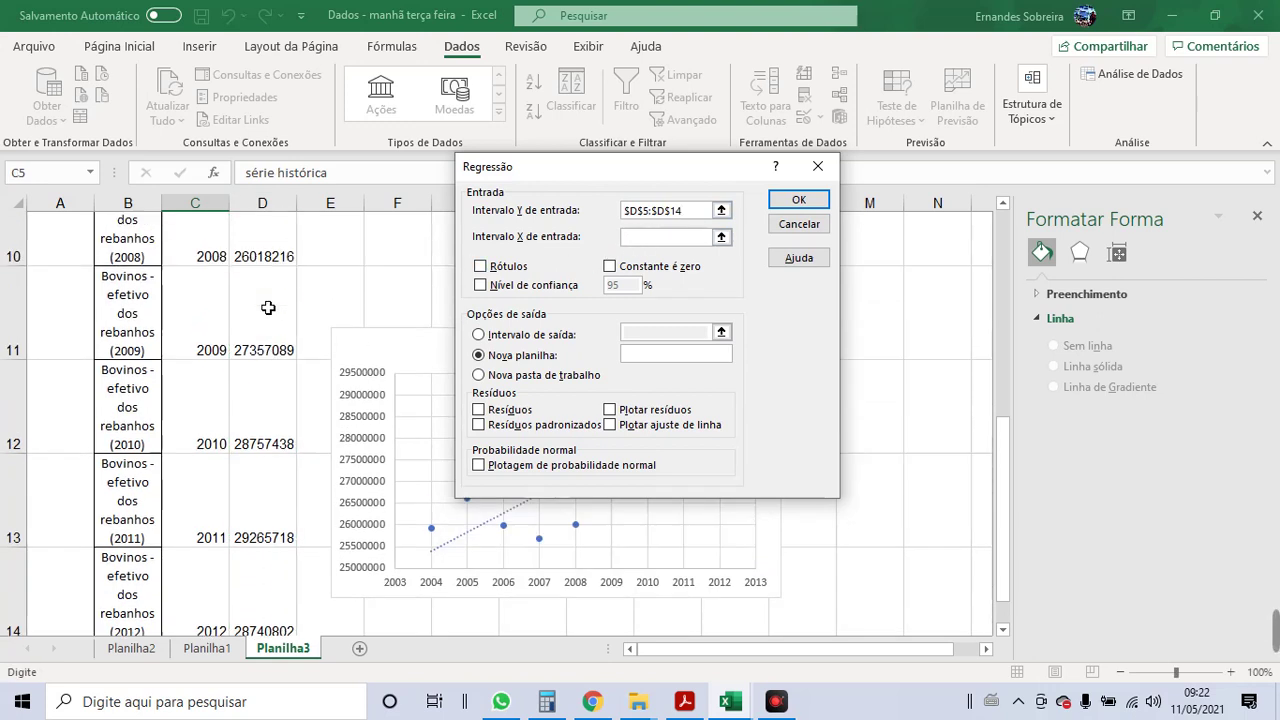
pyautogui.scroll(4, 268, 308)
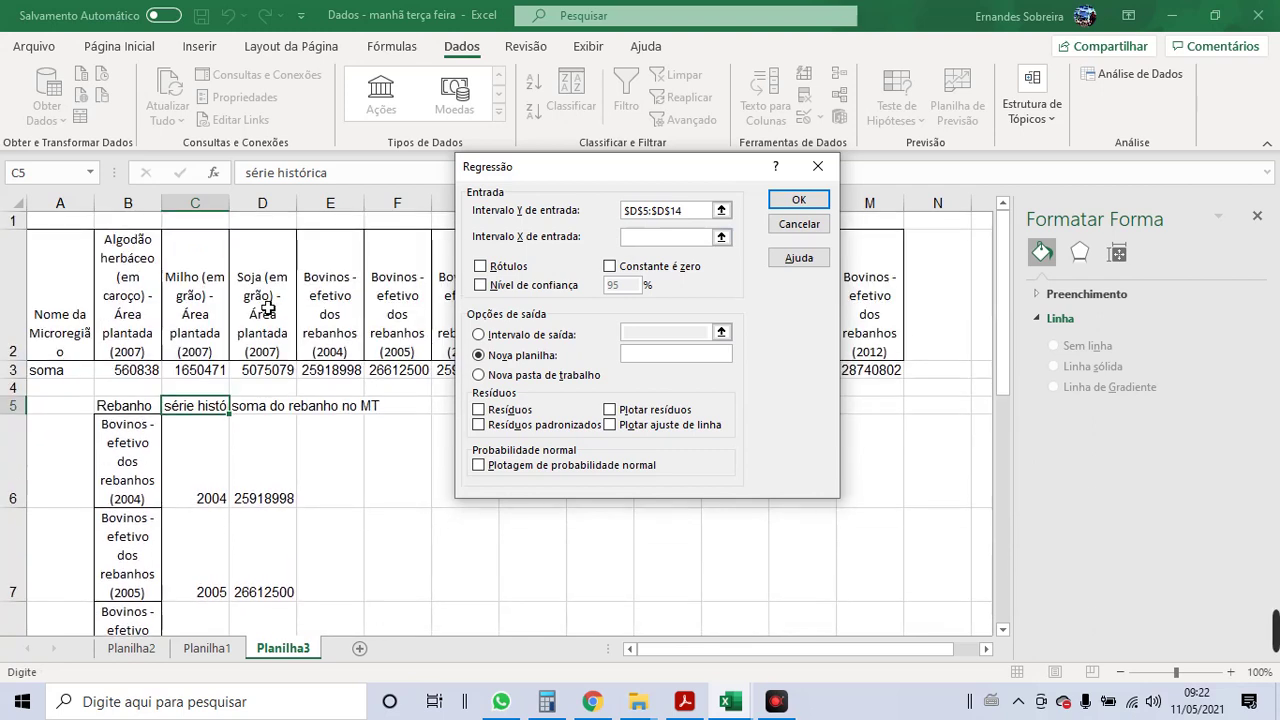
pyautogui.click(189, 411)
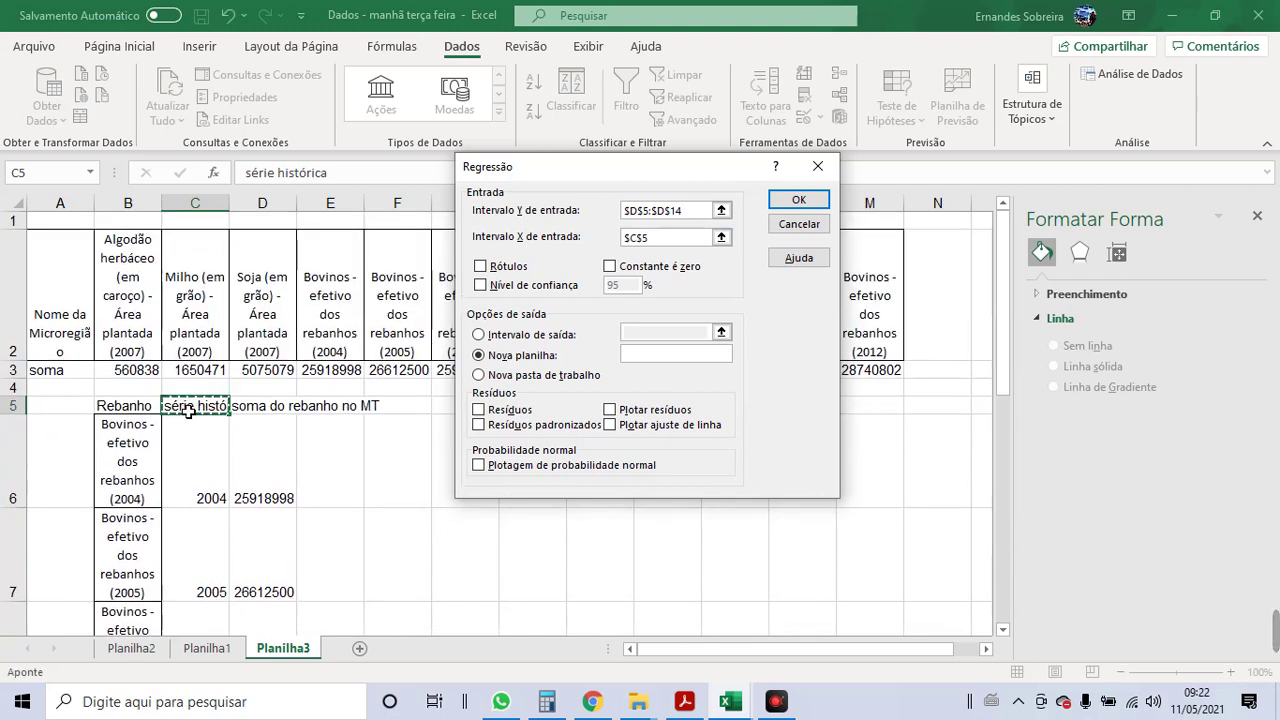
pyautogui.hotkey('ctrl', 'shift', 'Down')
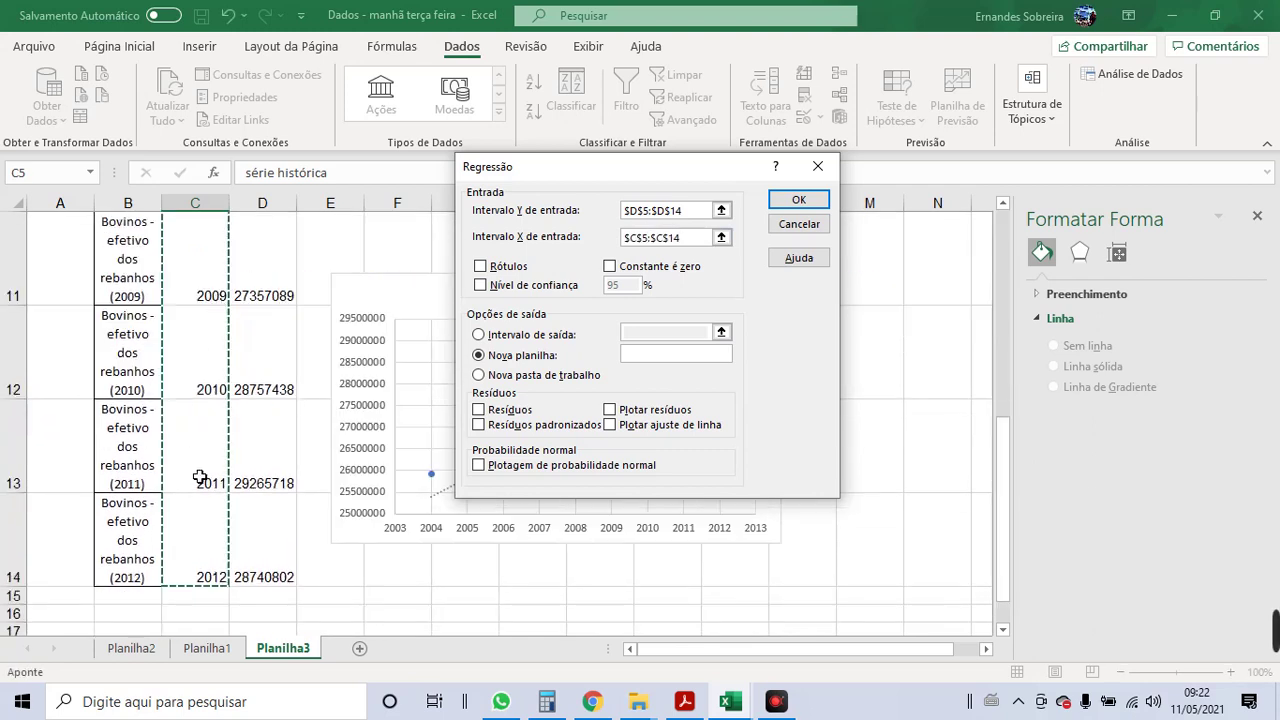
# - Enable Rótulos for the input ranges and run the regression with its output on a new worksheet
pyautogui.click(484, 268)
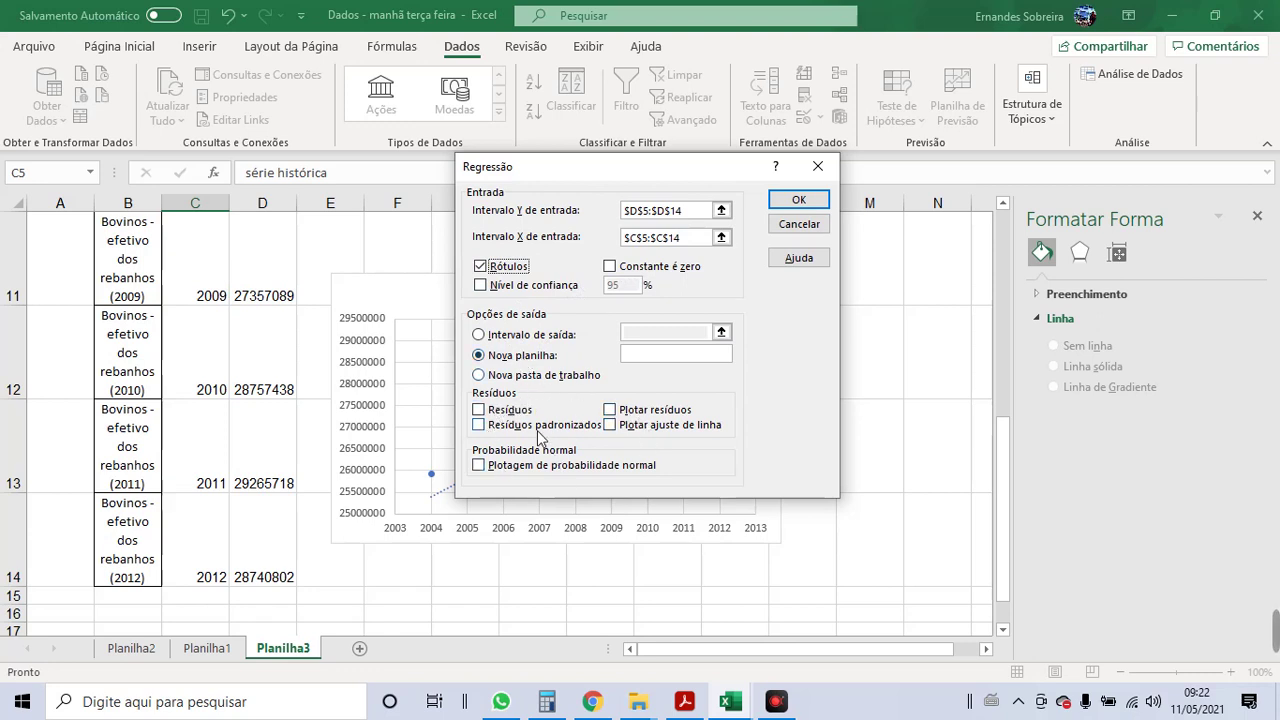
pyautogui.click(799, 200)
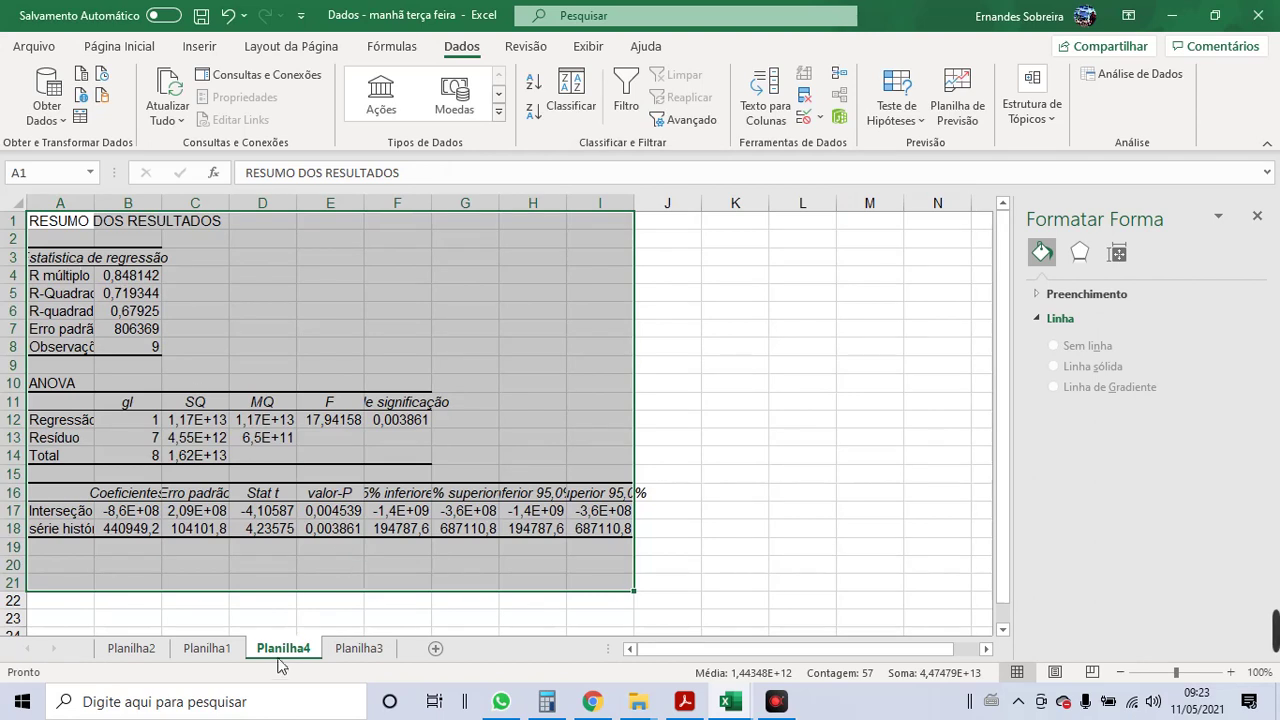
# - Return to the regression results on Planilha4 and widen column A to fit the full statistic labels
pyautogui.click(184, 652)
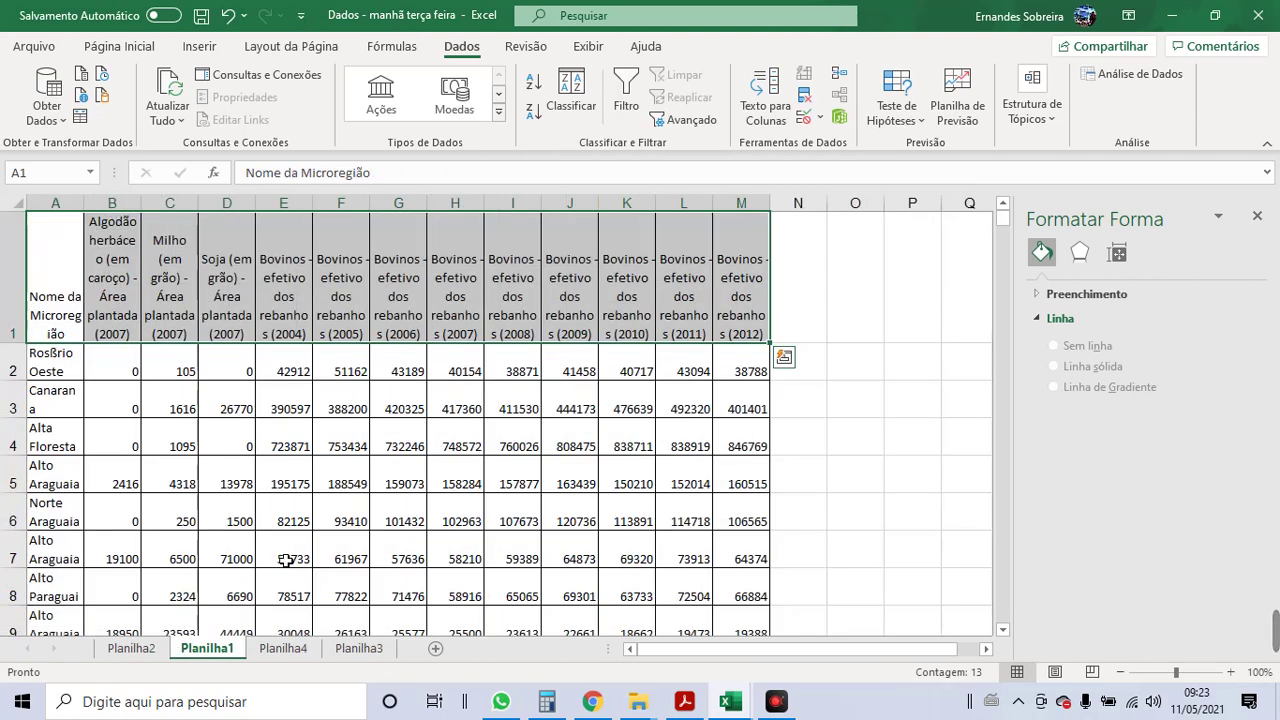
pyautogui.click(360, 655)
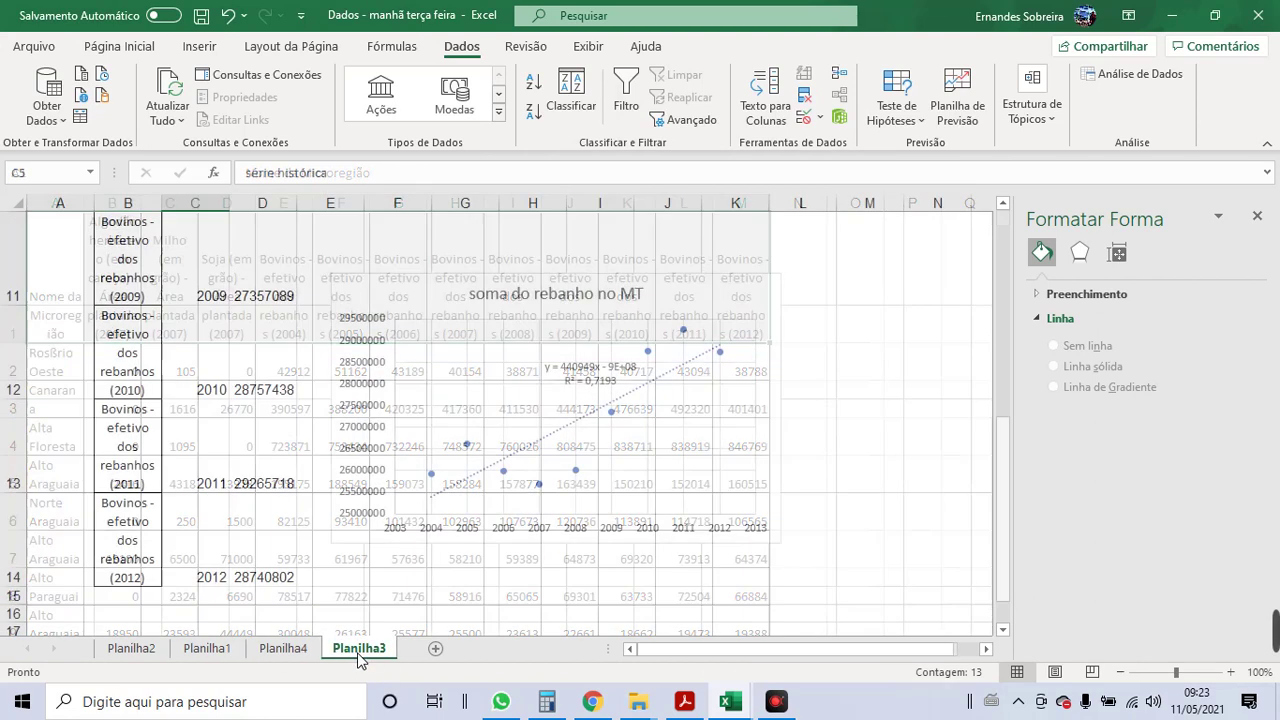
pyautogui.click(284, 650)
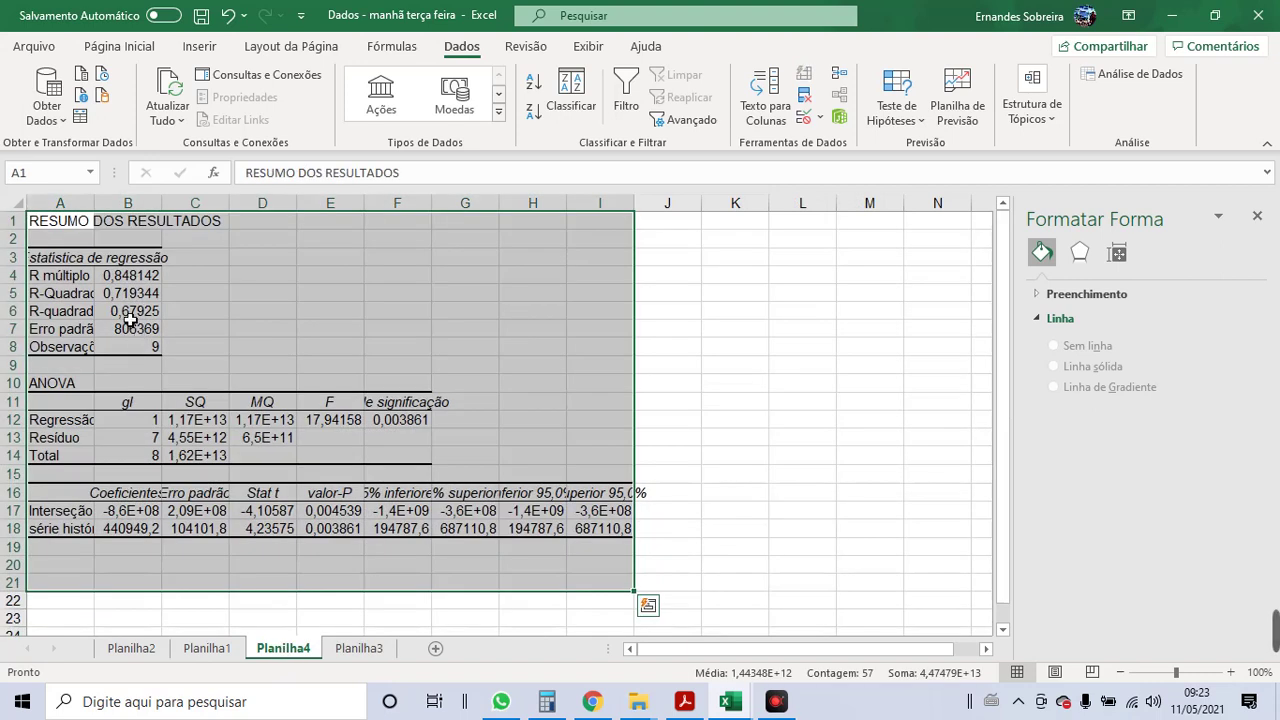
pyautogui.click(66, 262)
pyautogui.moveTo(94, 203); pyautogui.dragTo(171, 203)
# - Examine the R-Quadrado and R-quadrado ajustado rows, and the residual degrees of freedom, F and significance values in the ANOVA table
pyautogui.click(106, 279)
pyautogui.press('Down')
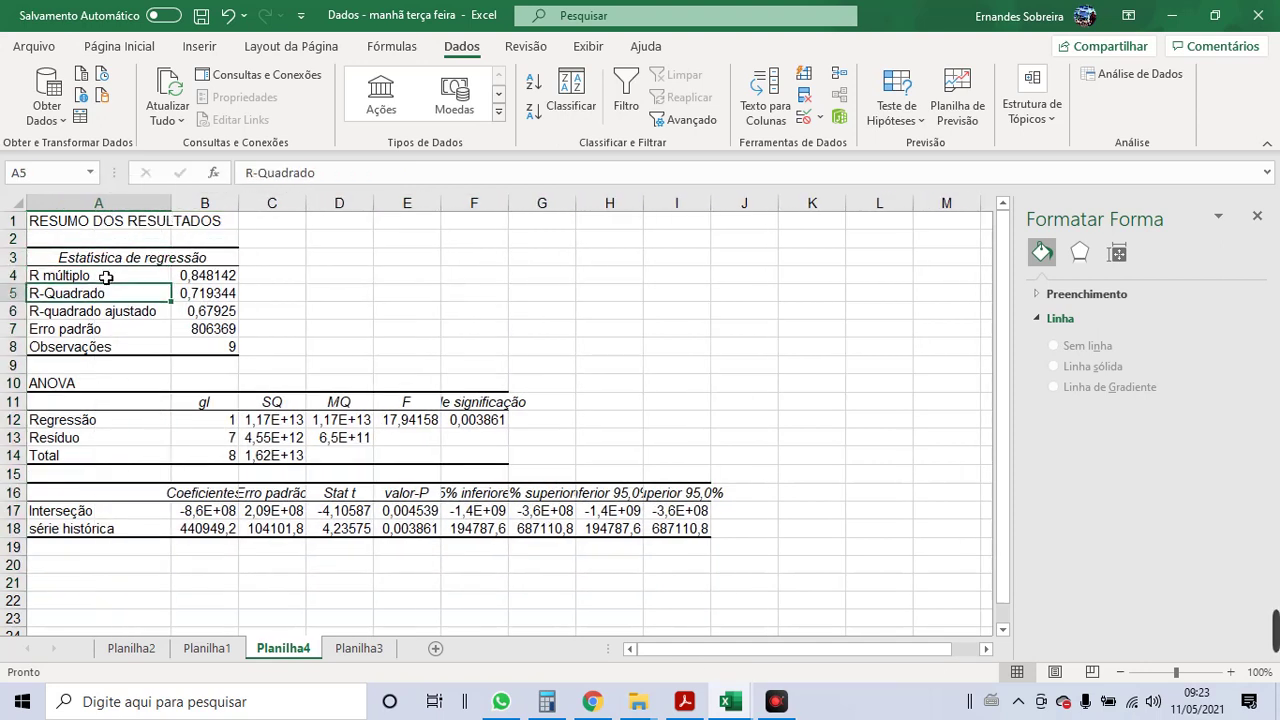
pyautogui.click(203, 296)
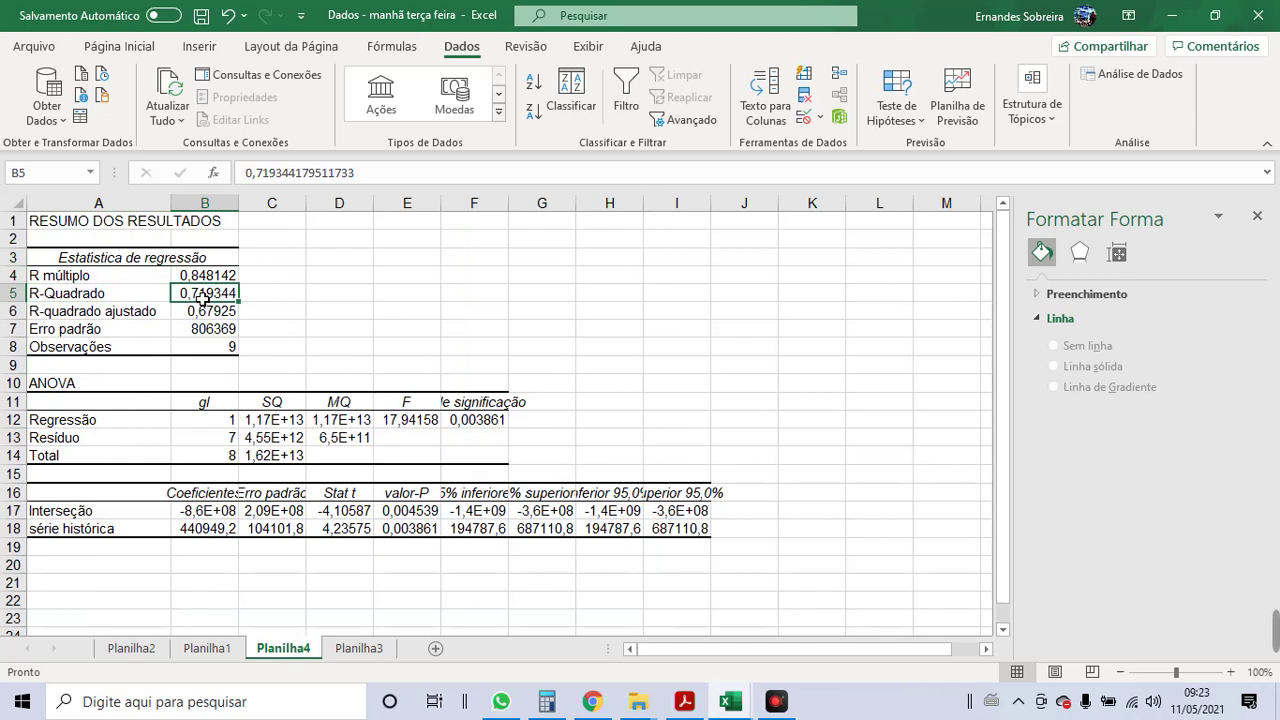
pyautogui.click(142, 297)
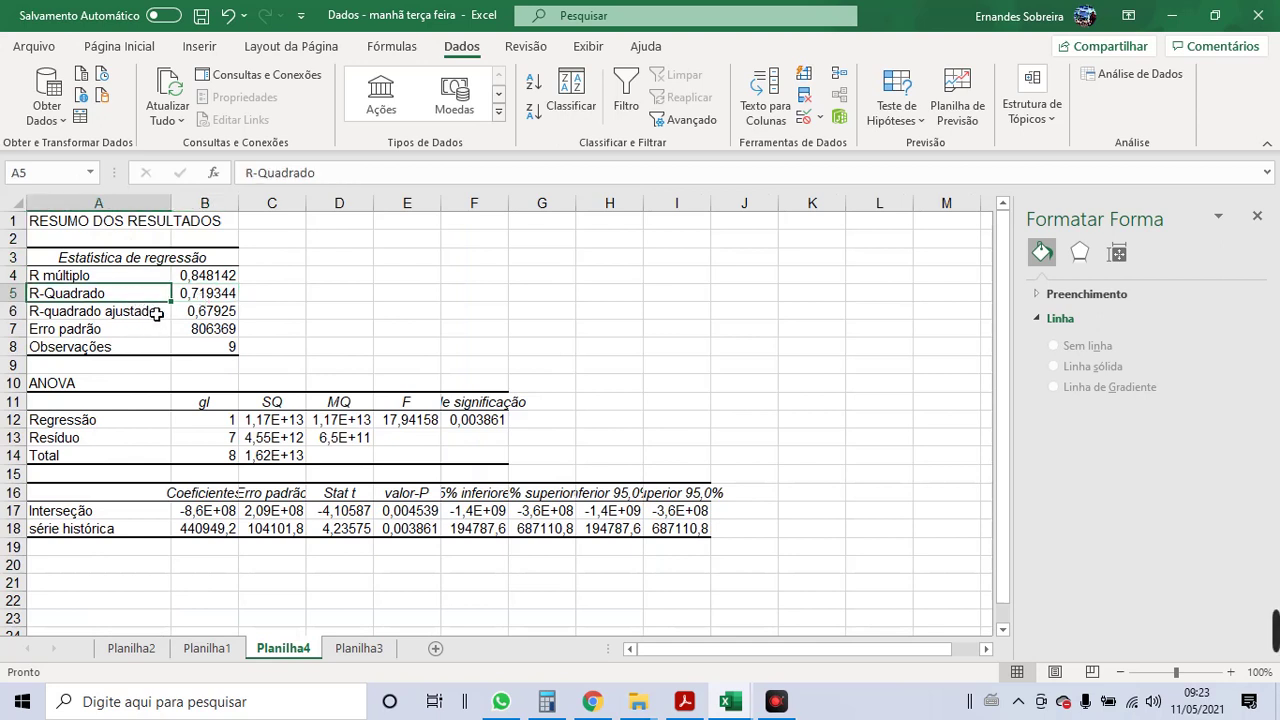
pyautogui.click(168, 315)
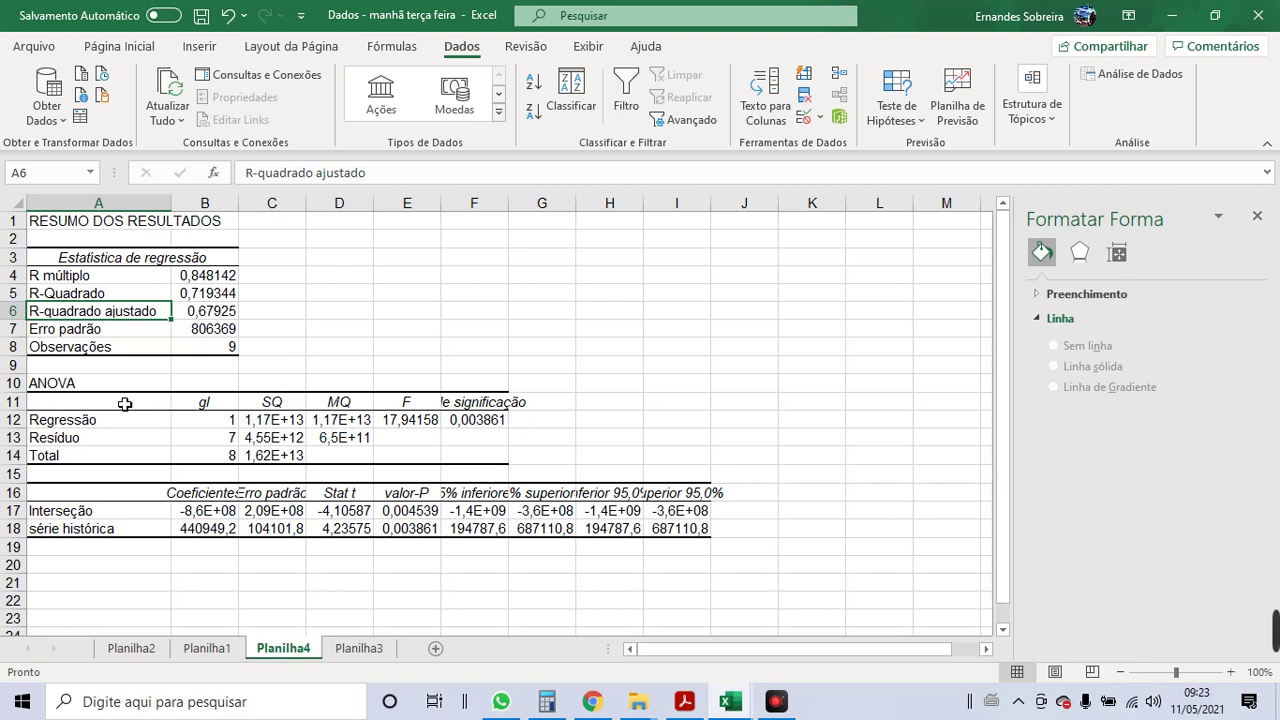
pyautogui.moveTo(63, 392); pyautogui.dragTo(480, 455)
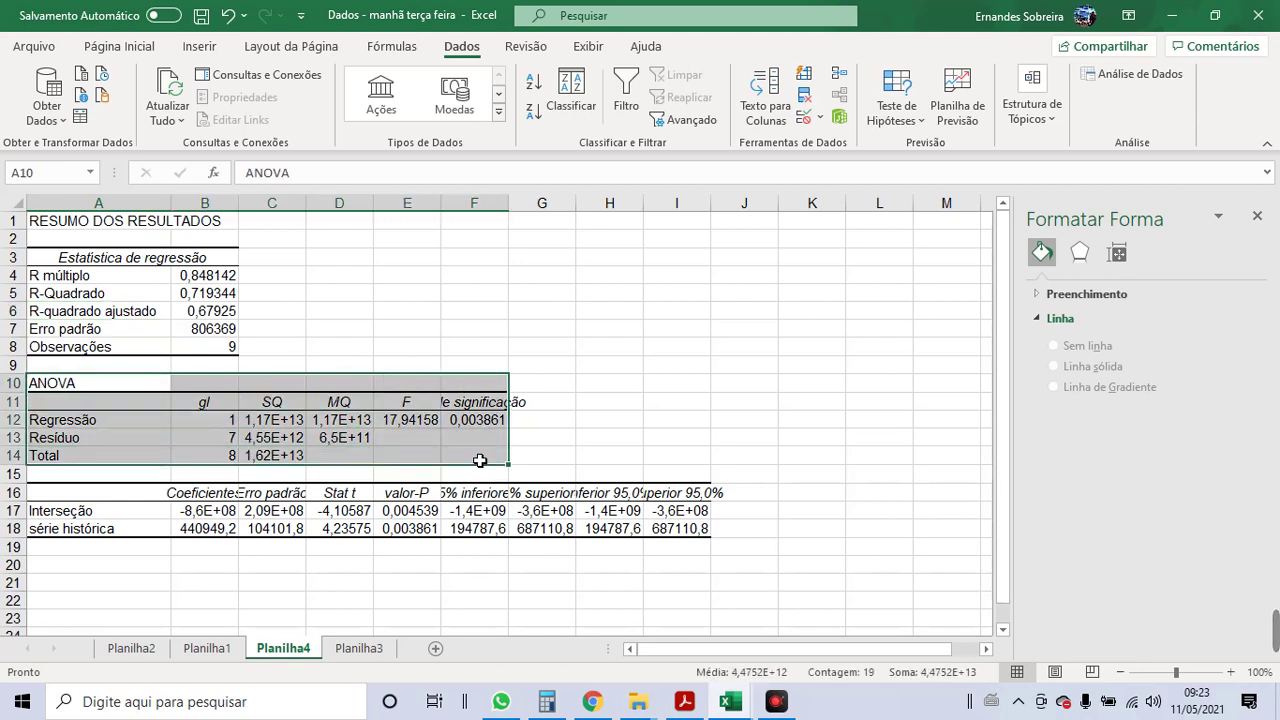
pyautogui.click(207, 444)
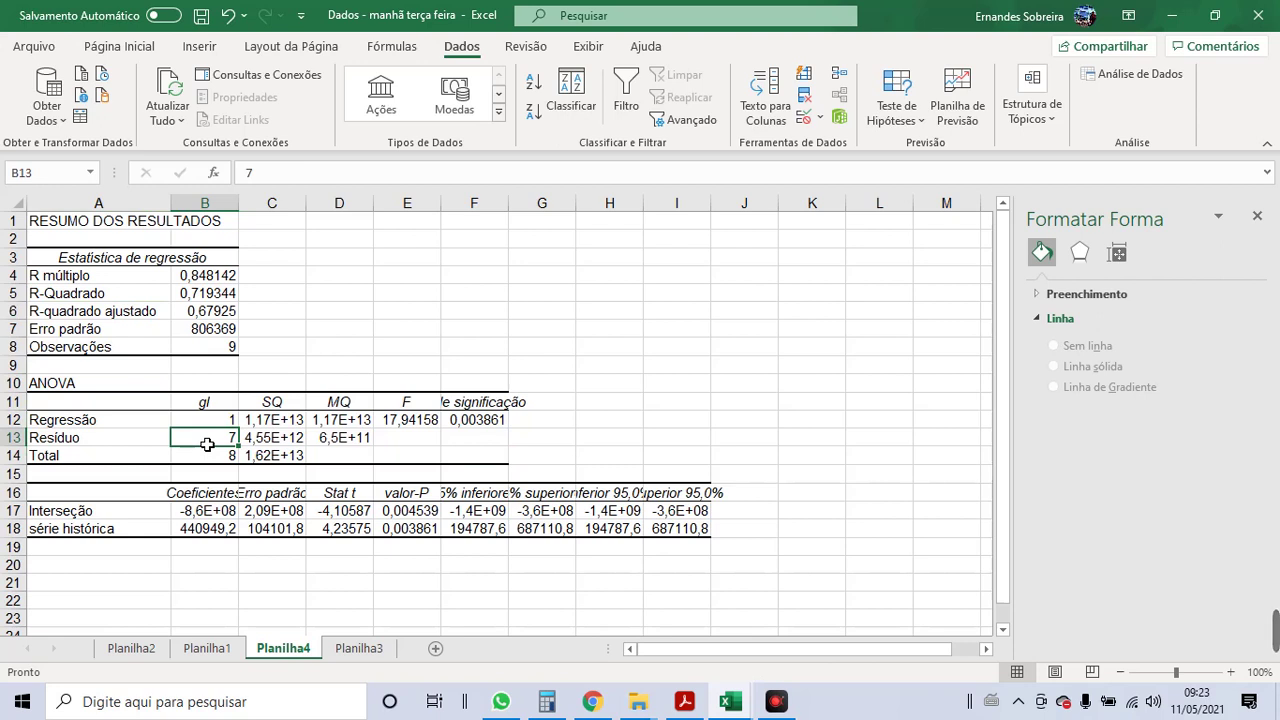
pyautogui.click(396, 425)
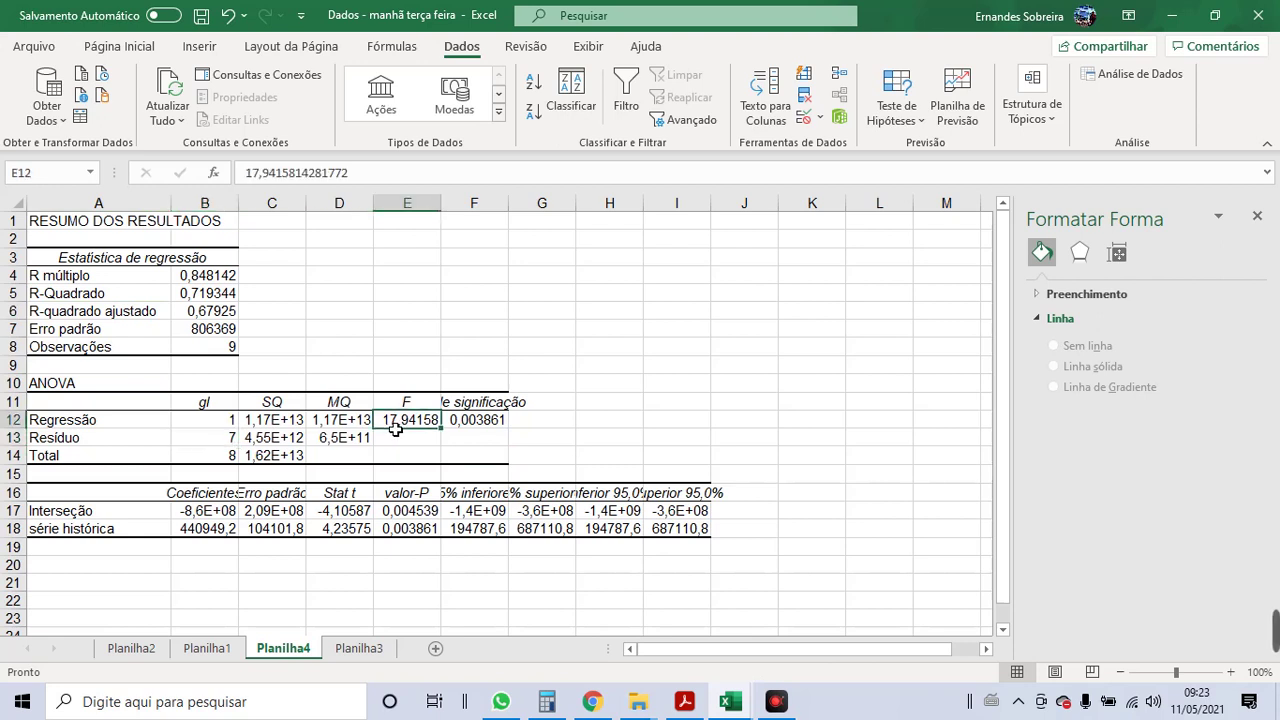
pyautogui.click(415, 441)
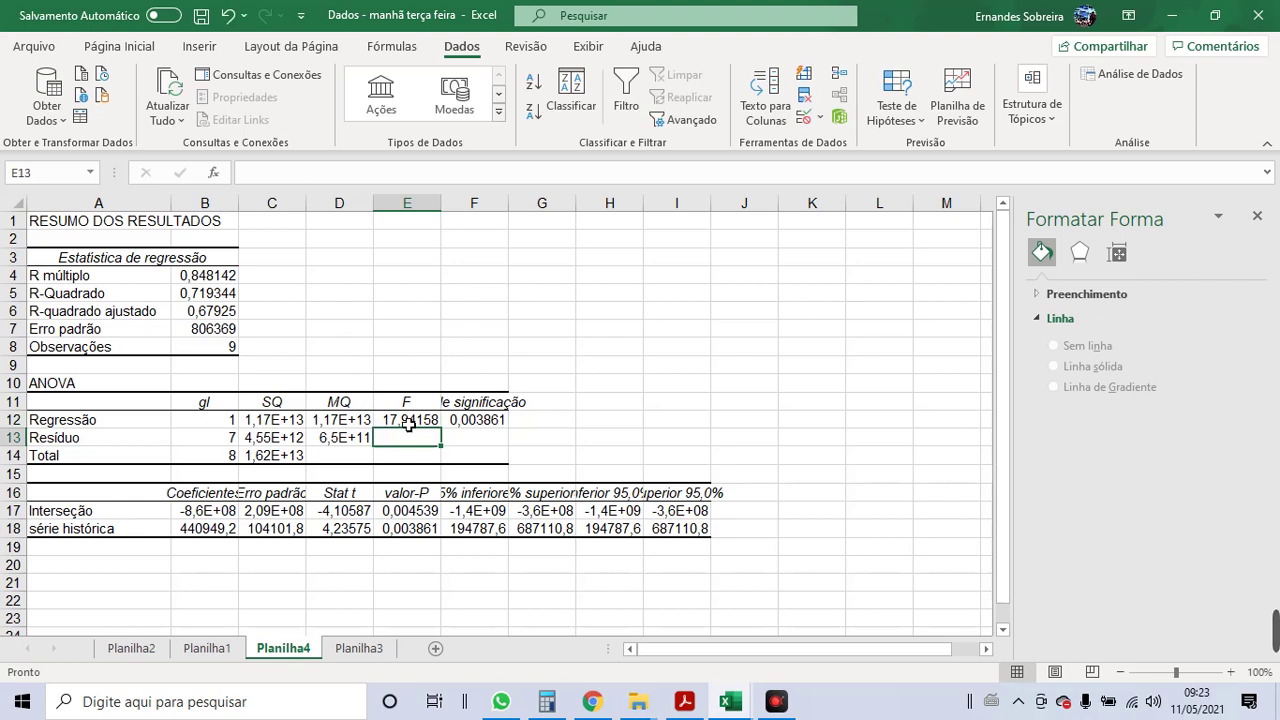
pyautogui.click(411, 423)
pyautogui.click(485, 422)
# - Widen column F to fit the F de significação heading and inspect the unrounded value in F12 without changing it
pyautogui.click(484, 404)
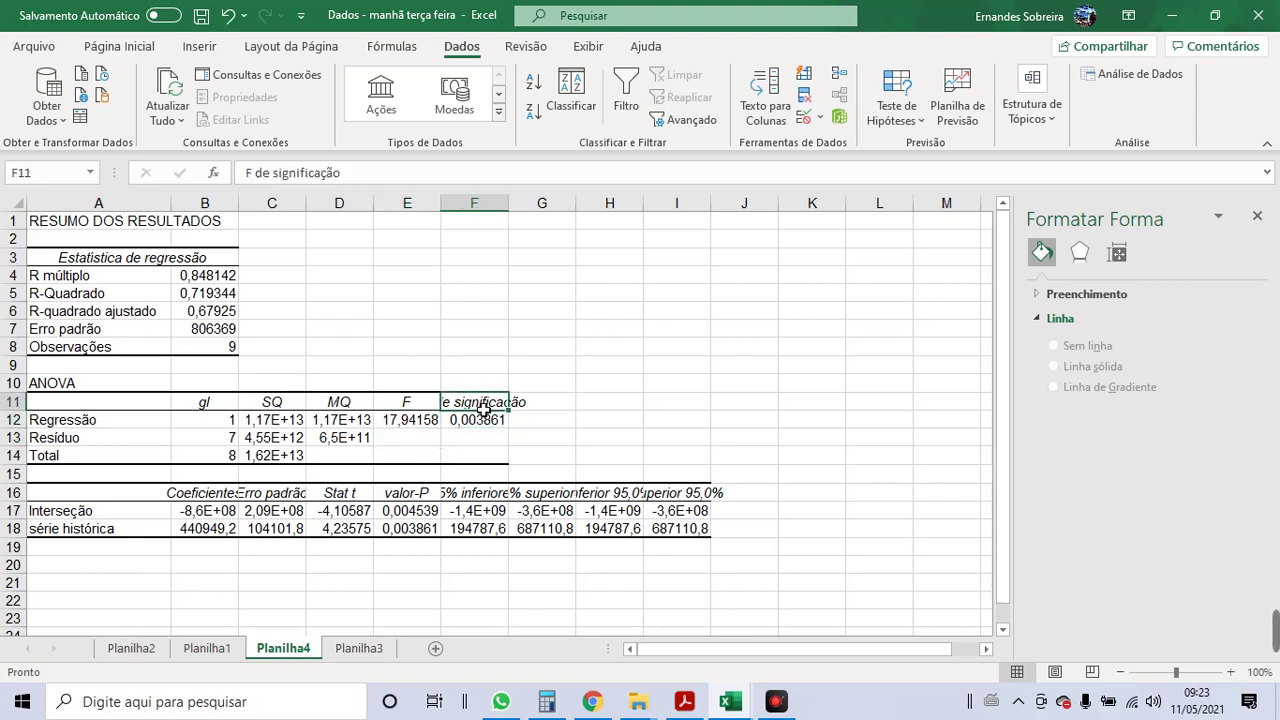
pyautogui.moveTo(509, 204); pyautogui.dragTo(566, 208)
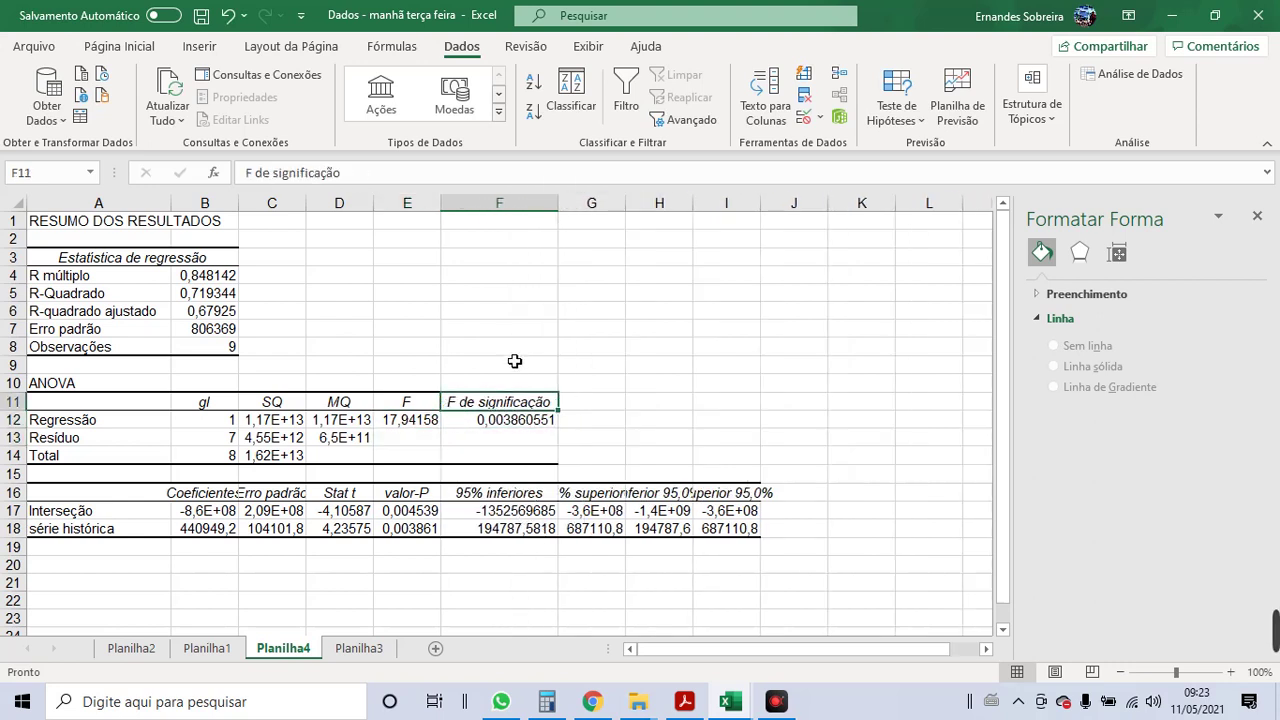
pyautogui.click(500, 421)
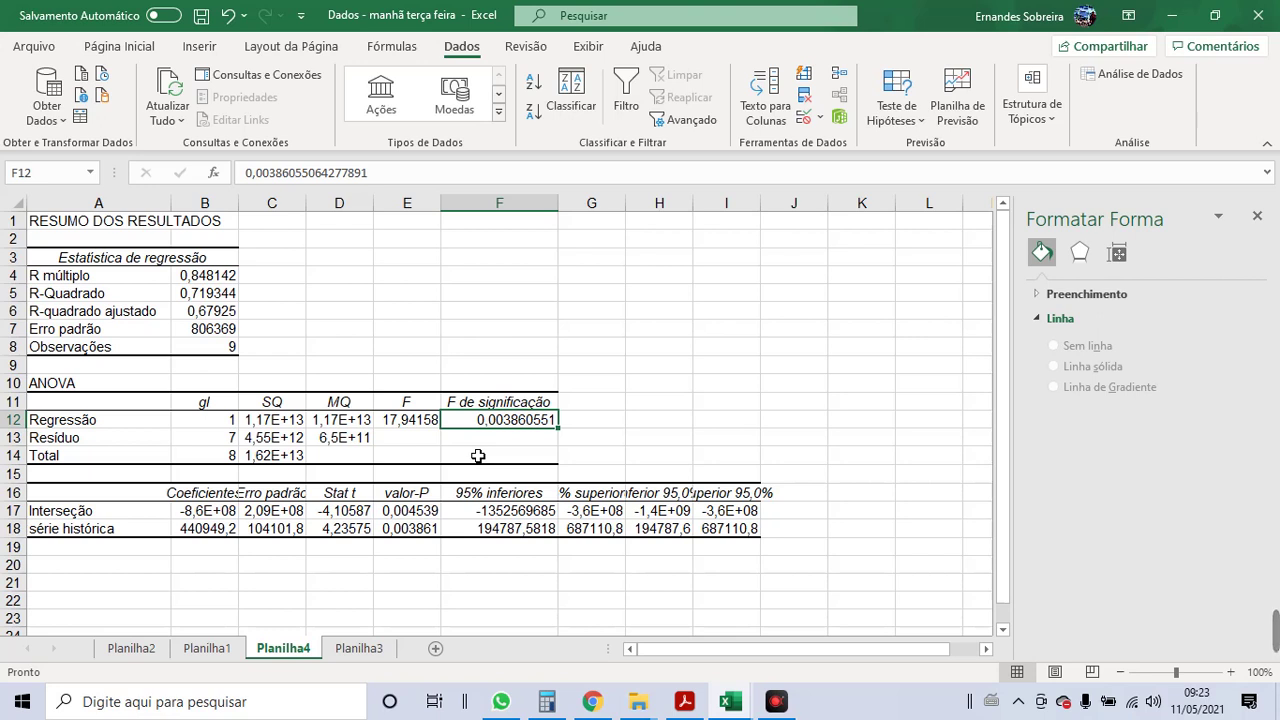
pyautogui.doubleClick(480, 421)
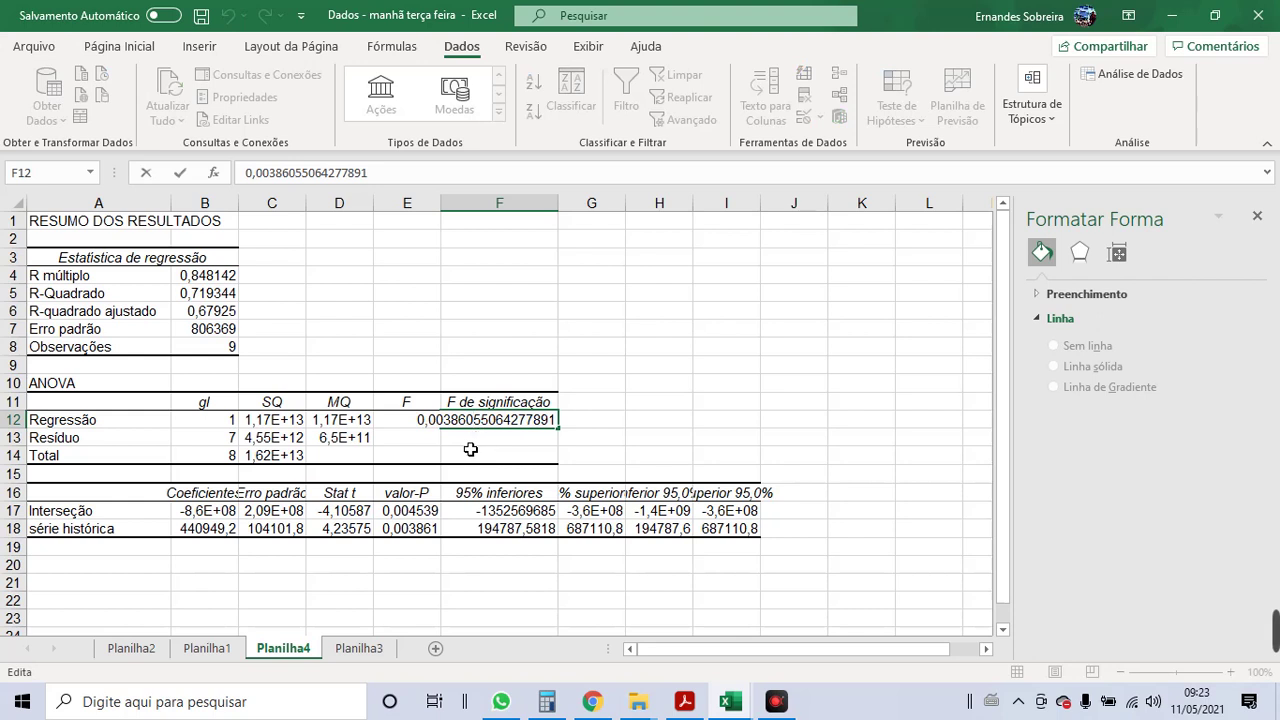
pyautogui.press('Return')
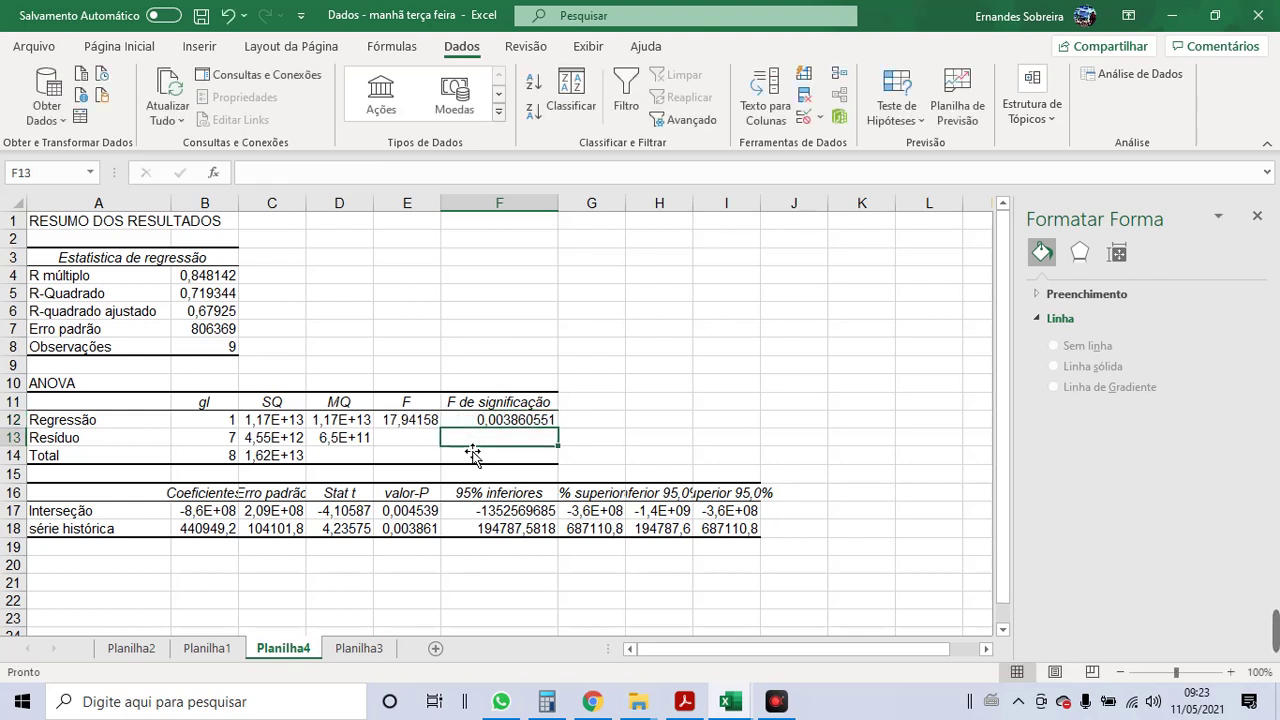